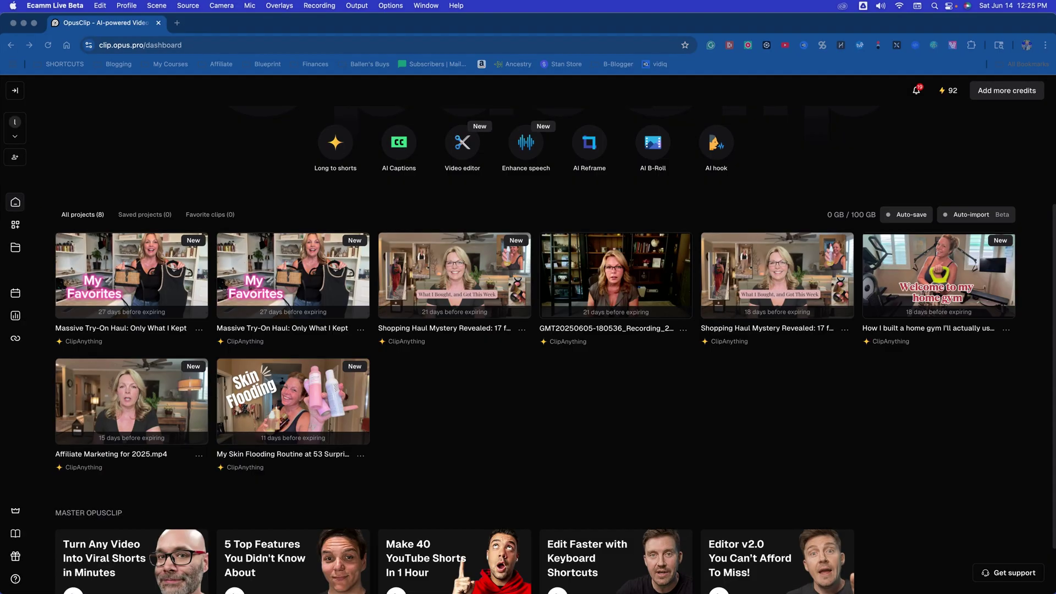
- Bring the browser forward, open the Massive Try-On Haul: Only What I Kept project and skim its scored clips
{"action": "left_click", "coordinate": [942, 407]}
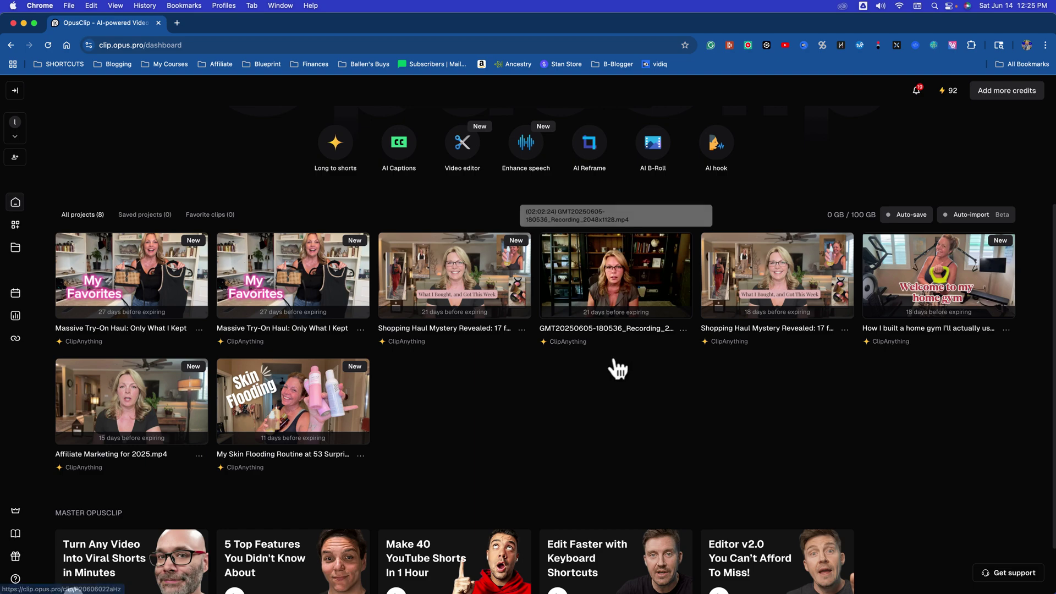
{"action": "left_click", "coordinate": [308, 273]}
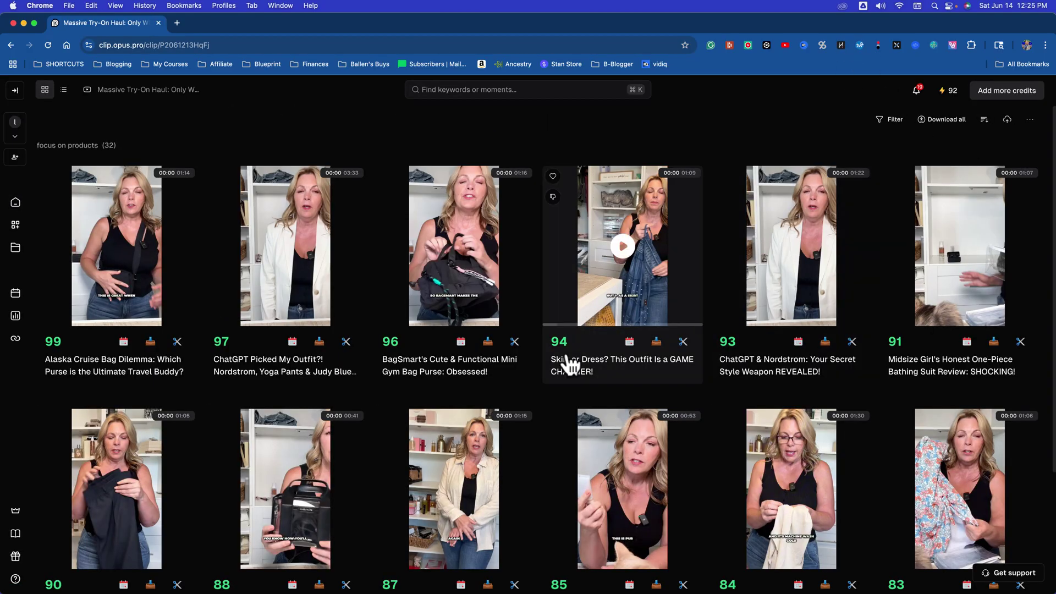
{"action": "scroll", "coordinate": [566, 399], "scroll_direction": "down", "scroll_amount": 5}
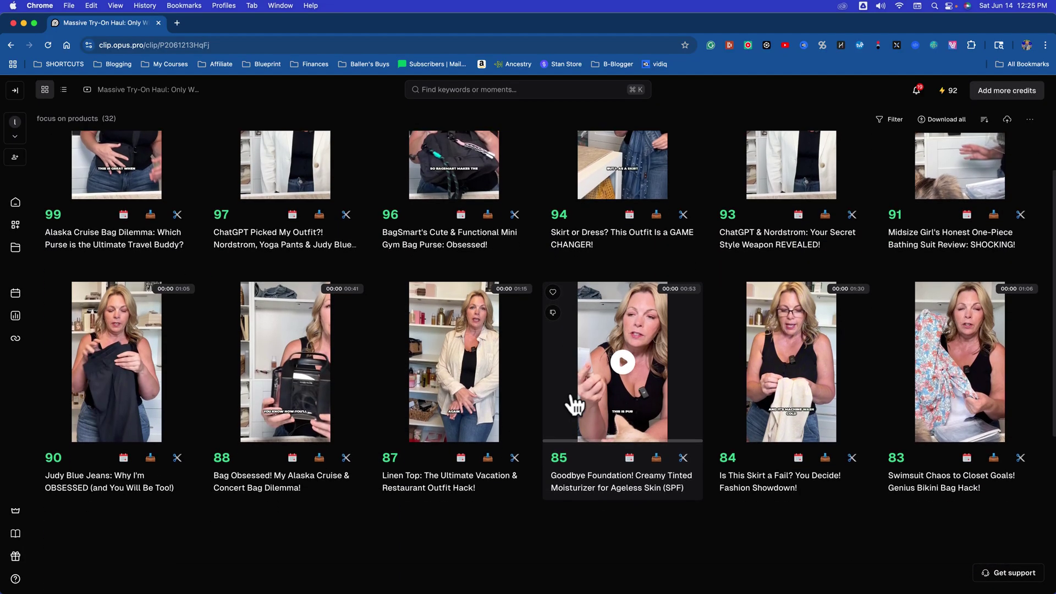
{"action": "scroll", "coordinate": [575, 408], "scroll_direction": "up", "scroll_amount": 5}
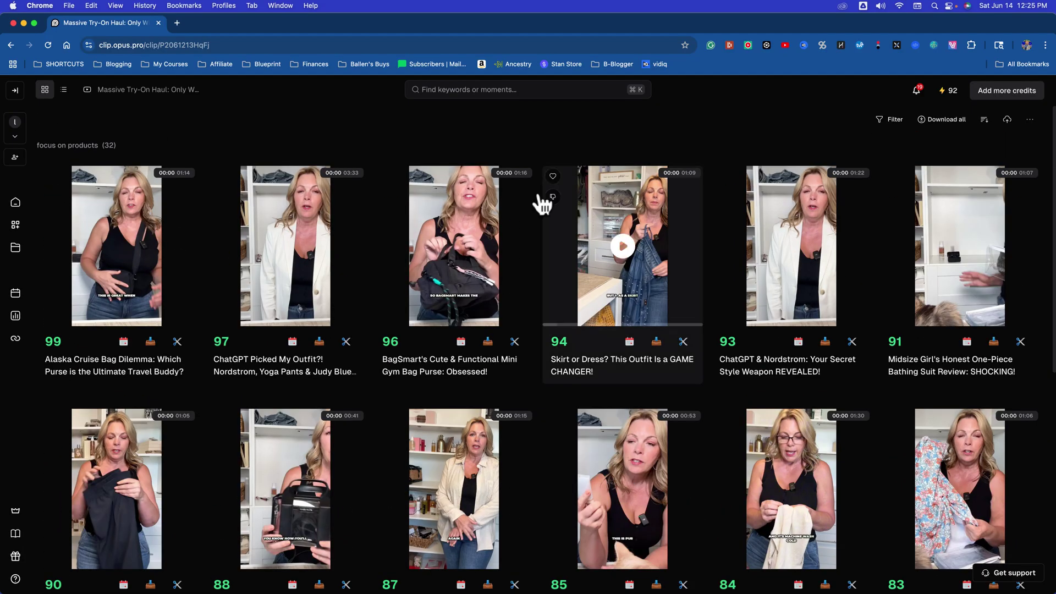
- Open youtube.com in a new tab and go to the creator's channel page
{"action": "left_click", "coordinate": [175, 23]}
{"action": "type", "text": "youtube.com"}
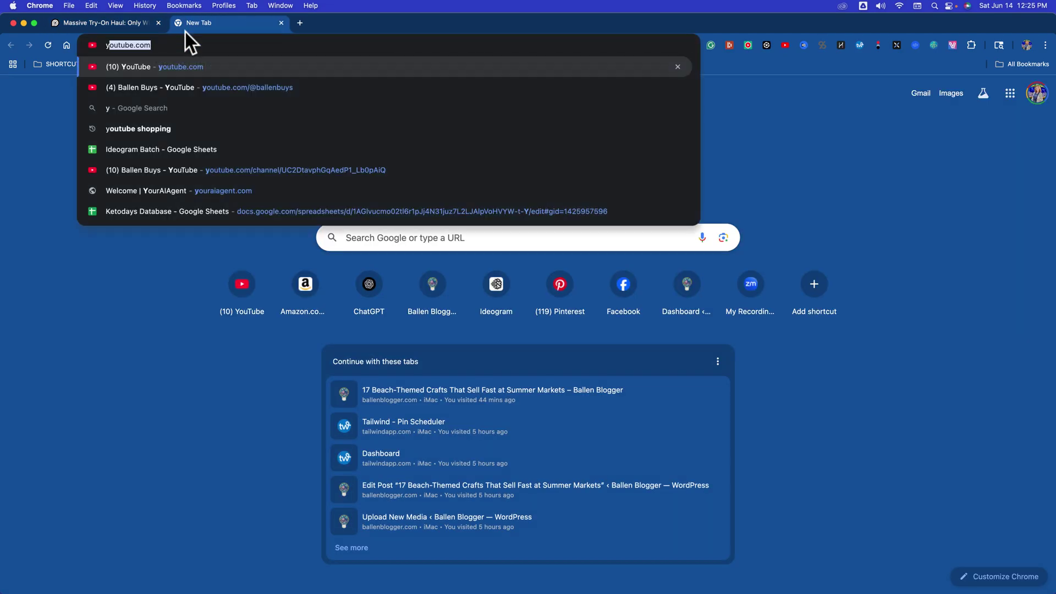
{"action": "key", "text": "Return"}
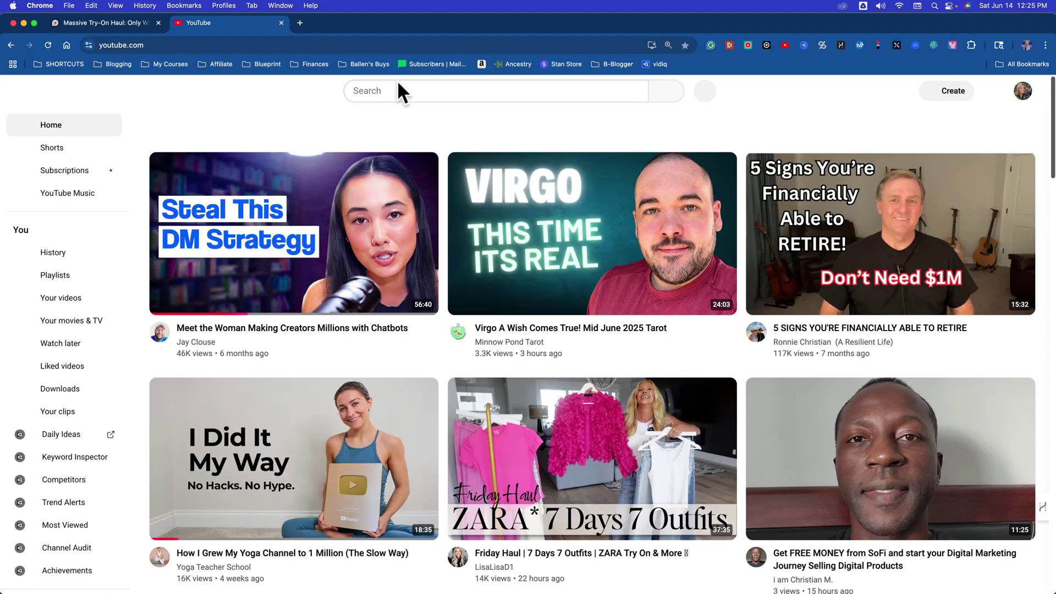
{"action": "left_click", "coordinate": [161, 44]}
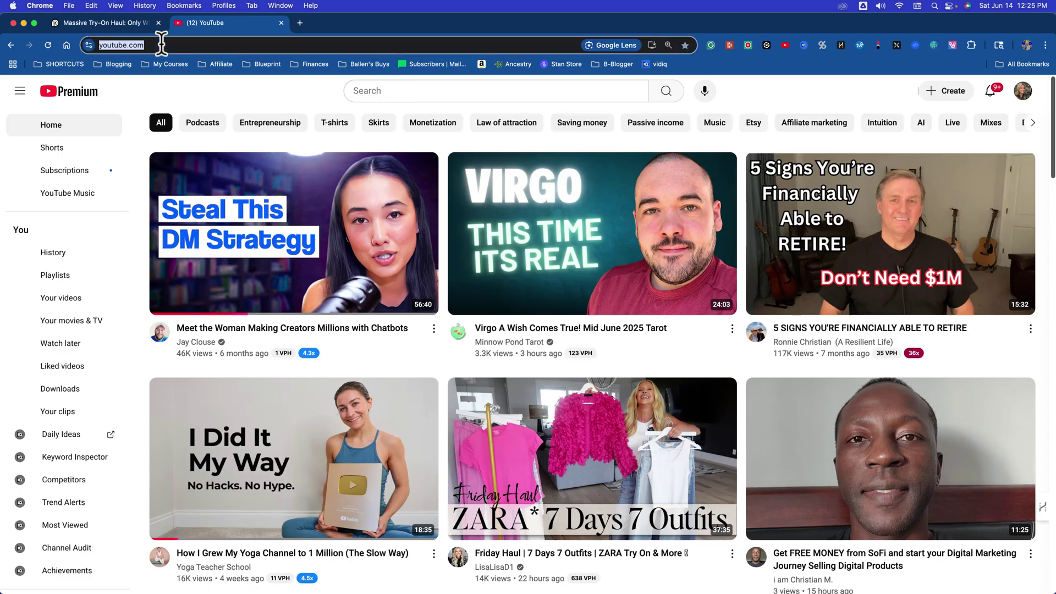
{"action": "key", "text": "Right"}
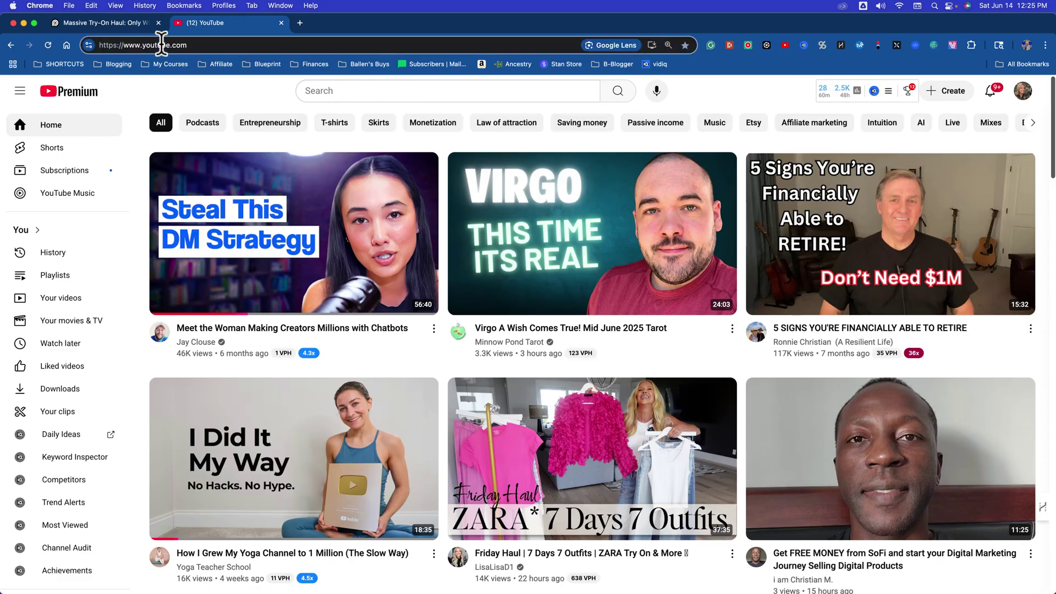
{"action": "type", "text": "/@"}
{"action": "key", "text": "Return"}
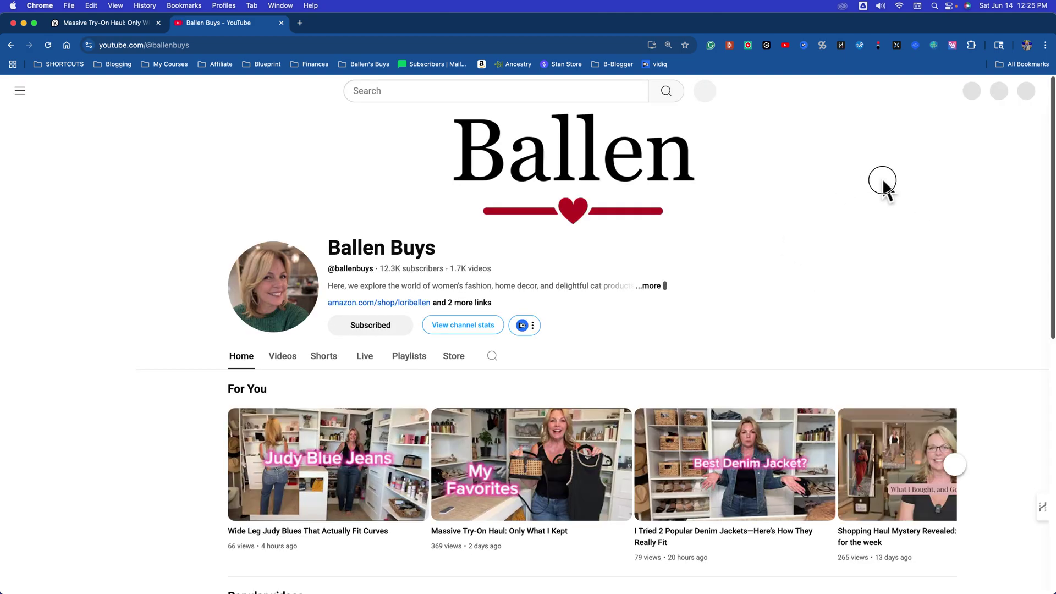
{"action": "scroll", "coordinate": [622, 314], "scroll_direction": "down", "scroll_amount": 2}
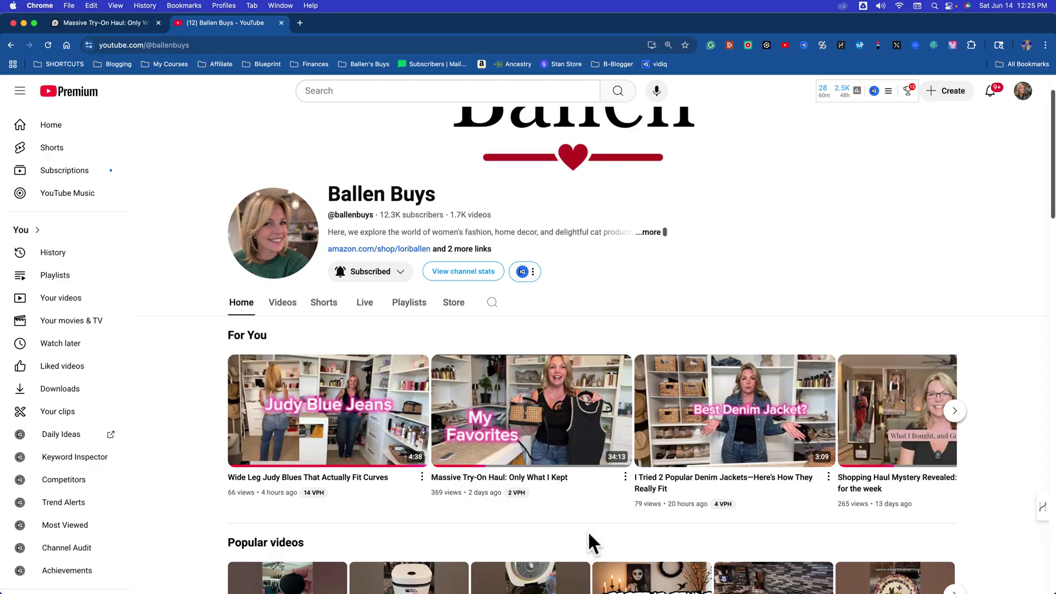
- Open the Massive Try-On Haul video in a new tab, pause it, and return to the channel
{"action": "mouse_move", "coordinate": [506, 422]}
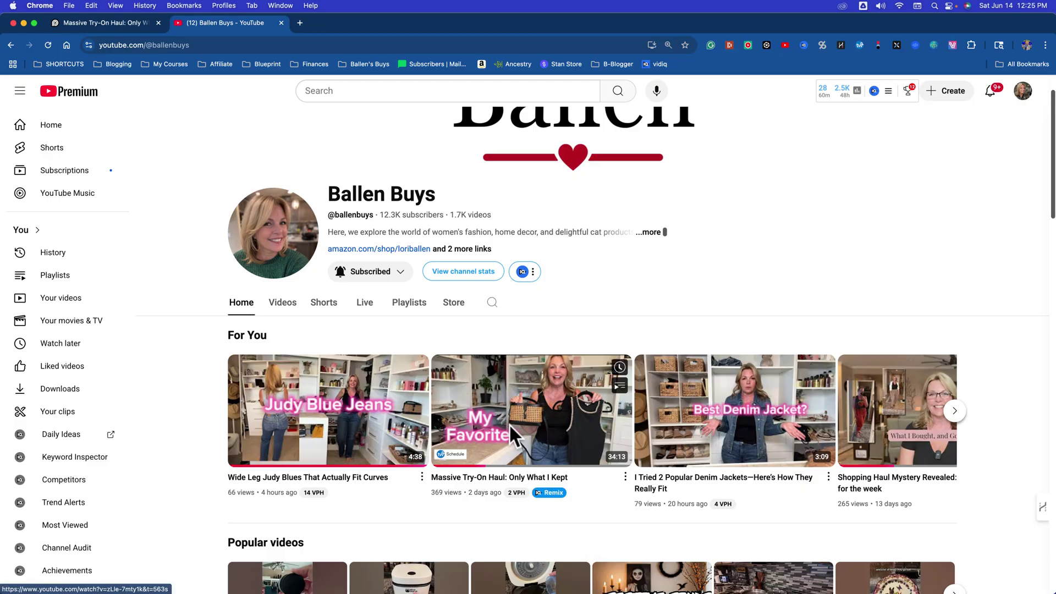
{"action": "right_click", "coordinate": [547, 423]}
{"action": "left_click", "coordinate": [553, 409]}
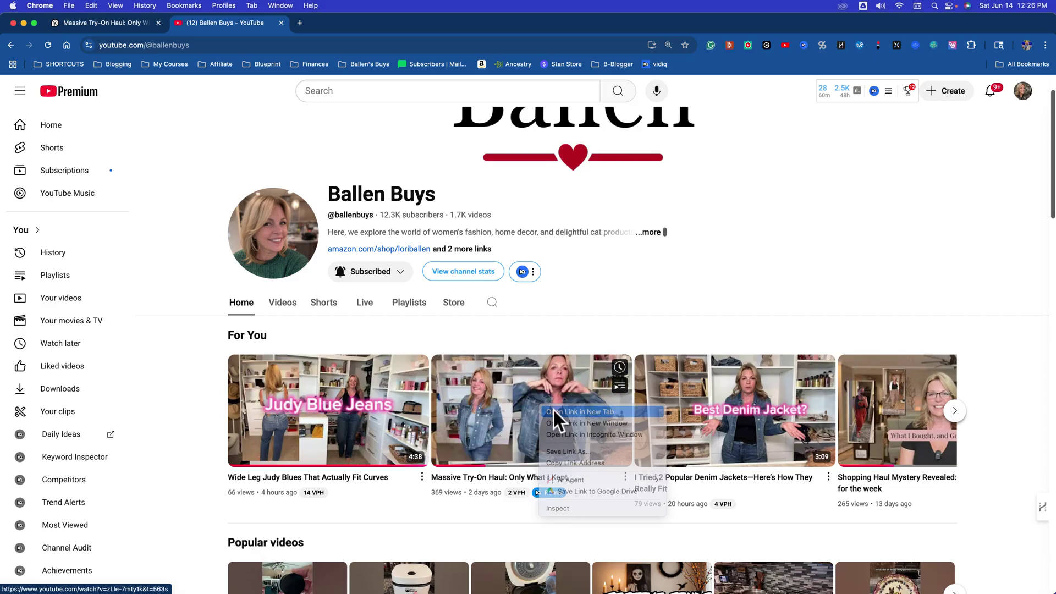
{"action": "left_click", "coordinate": [373, 23]}
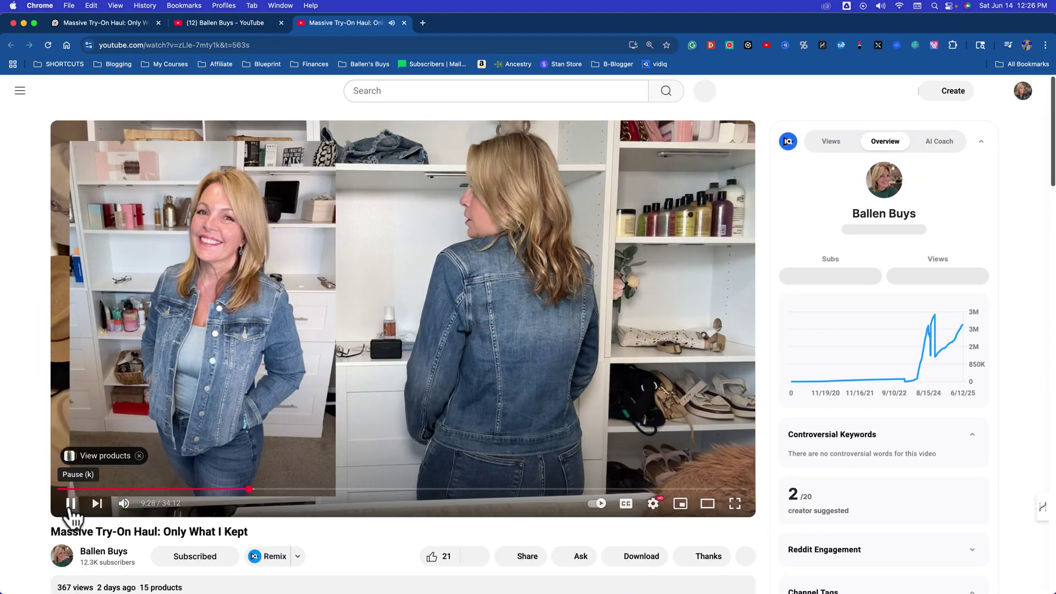
{"action": "left_click", "coordinate": [70, 505]}
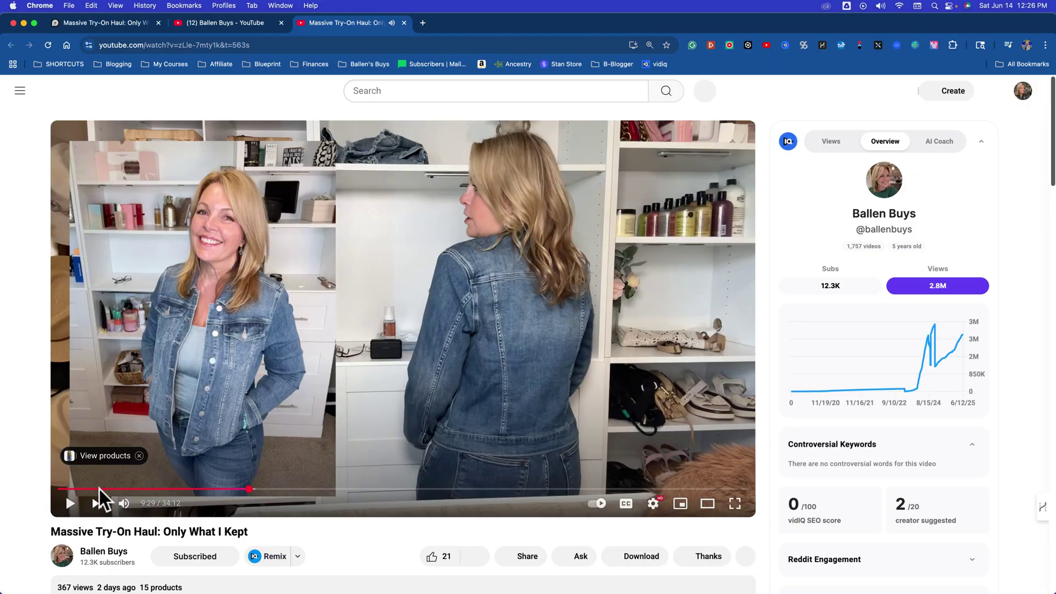
{"action": "left_click", "coordinate": [246, 22]}
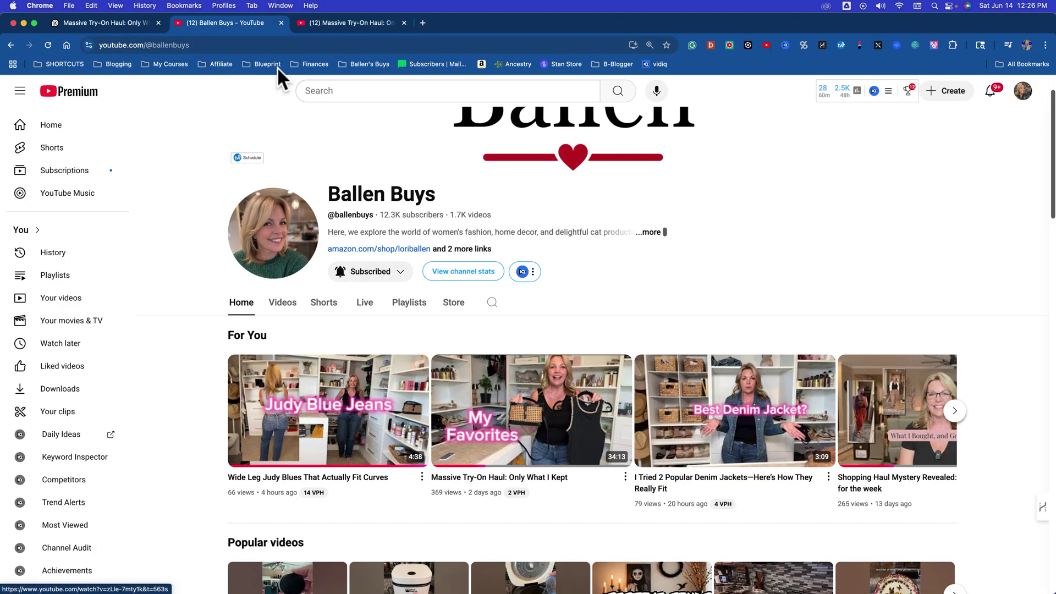
- Back in OpusClip, preview the 99-scored clip and scroll down through the clip grid
{"action": "left_click", "coordinate": [77, 23]}
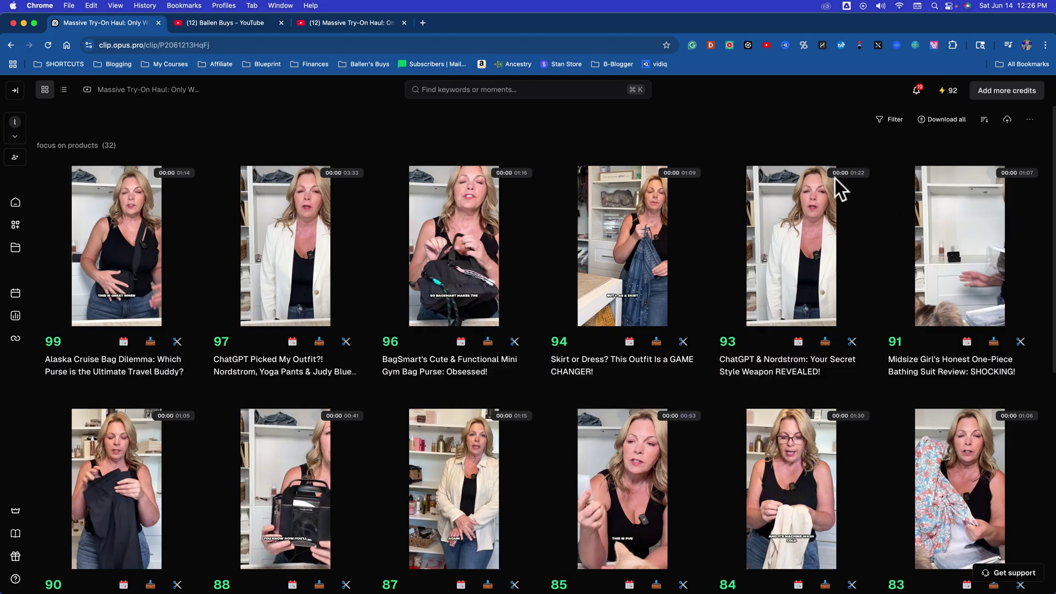
{"action": "mouse_move", "coordinate": [677, 234]}
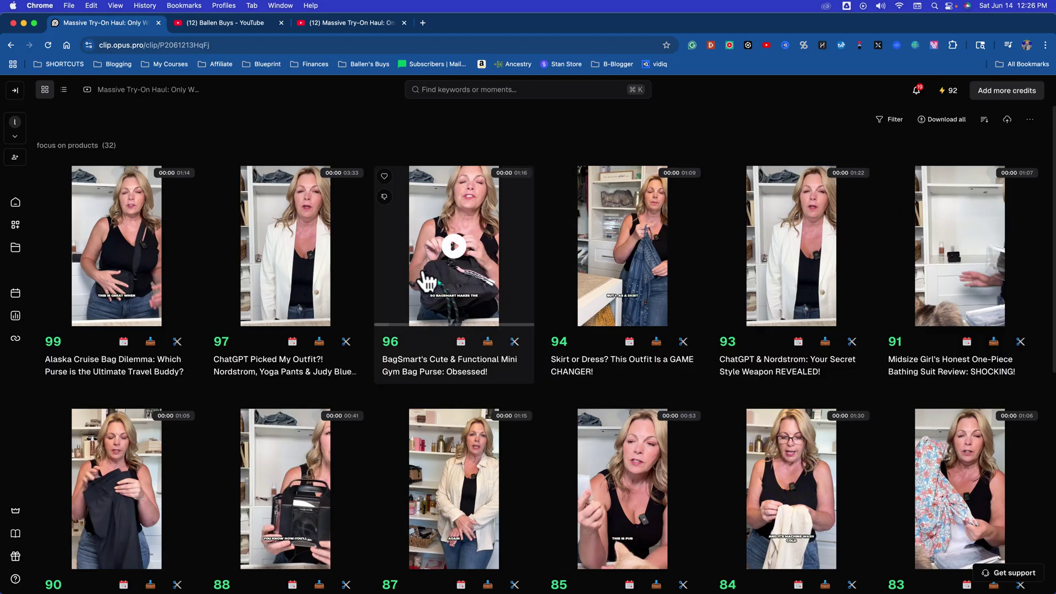
{"action": "left_click", "coordinate": [117, 247]}
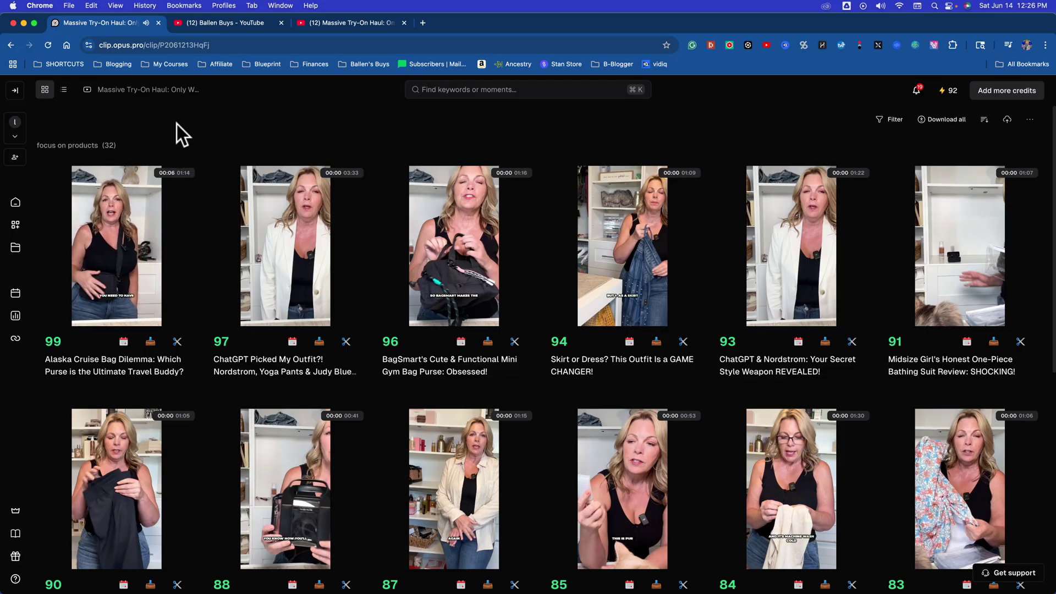
{"action": "scroll", "coordinate": [123, 253], "scroll_direction": "down", "scroll_amount": 1}
{"action": "scroll", "coordinate": [122, 253], "scroll_direction": "down", "scroll_amount": 5}
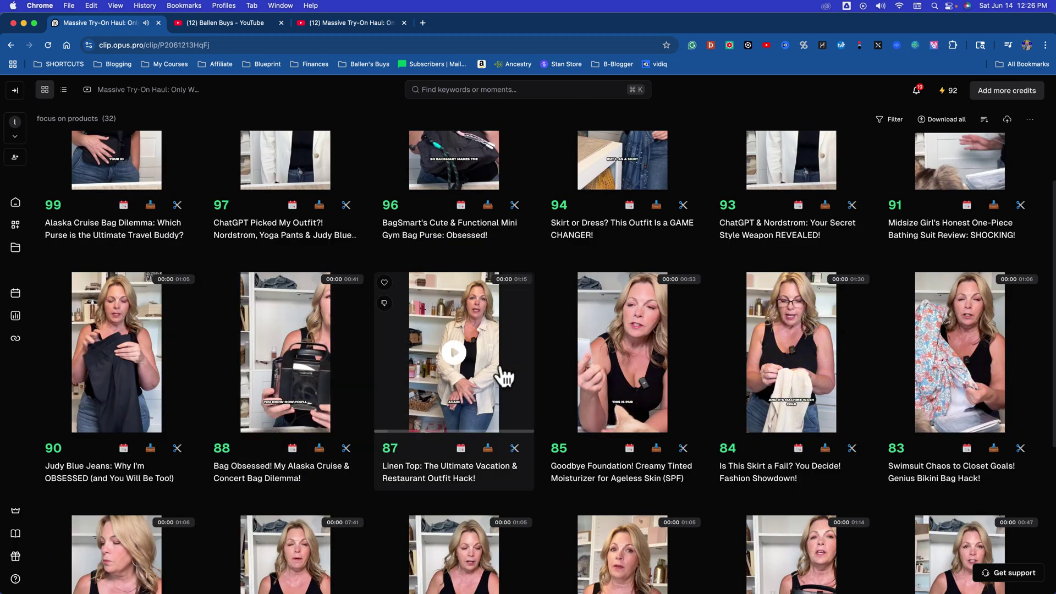
{"action": "scroll", "coordinate": [503, 376], "scroll_direction": "down", "scroll_amount": 6}
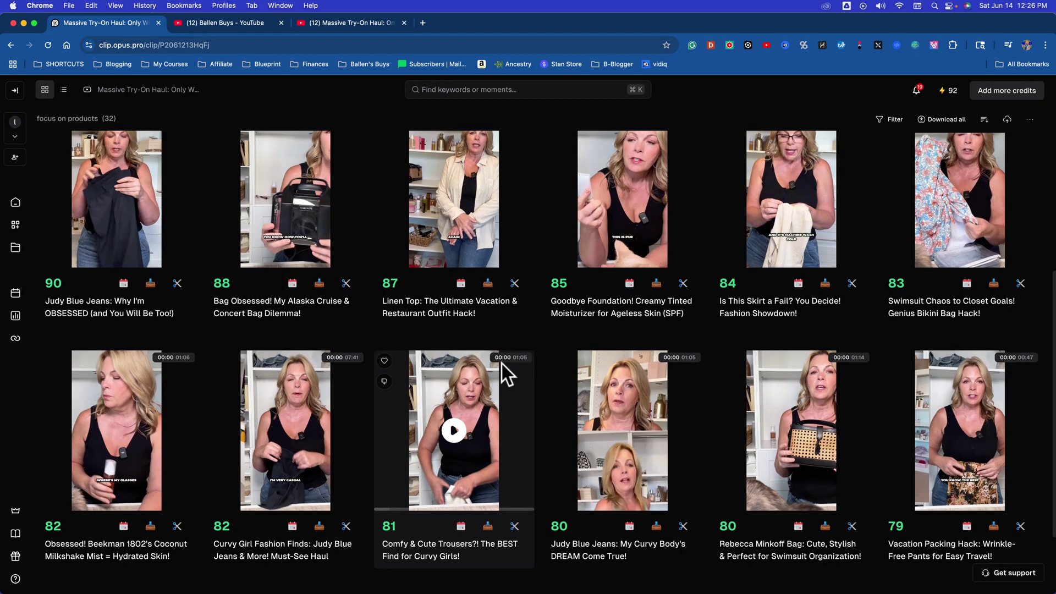
{"action": "scroll", "coordinate": [503, 369], "scroll_direction": "down", "scroll_amount": 3}
{"action": "scroll", "coordinate": [502, 374], "scroll_direction": "down", "scroll_amount": 10}
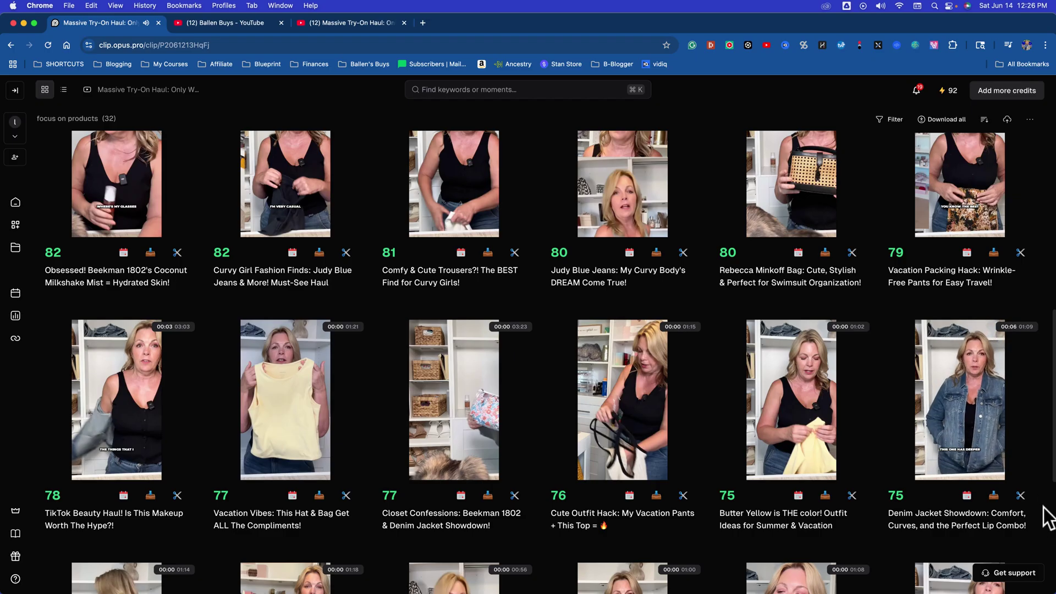
- Scroll back up and preview the 97-scored 'ChatGPT Picked My Outfit?!' clip
{"action": "mouse_move", "coordinate": [997, 449]}
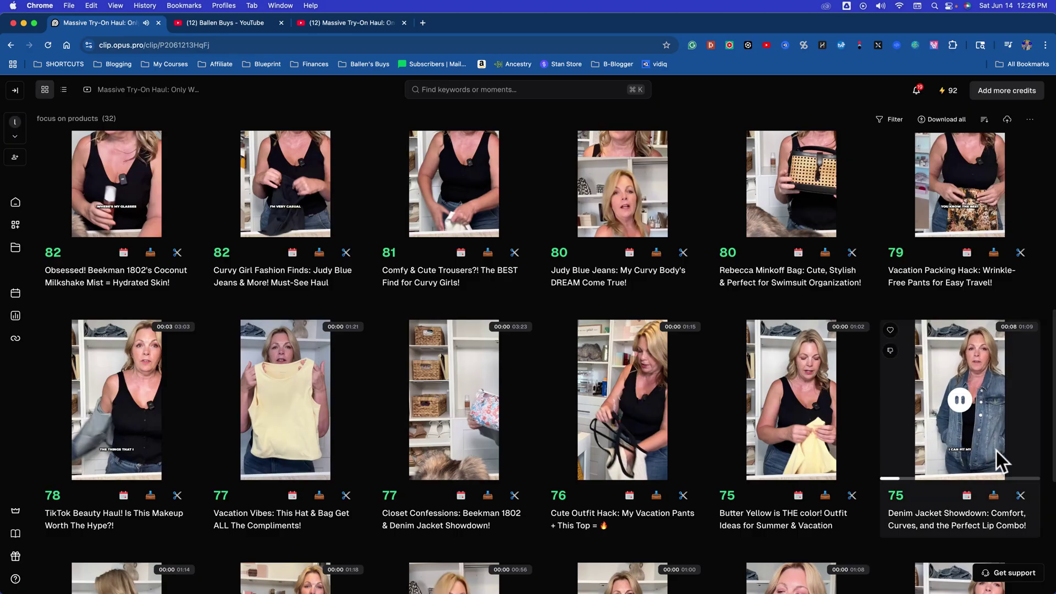
{"action": "scroll", "coordinate": [935, 416], "scroll_direction": "up", "scroll_amount": 5}
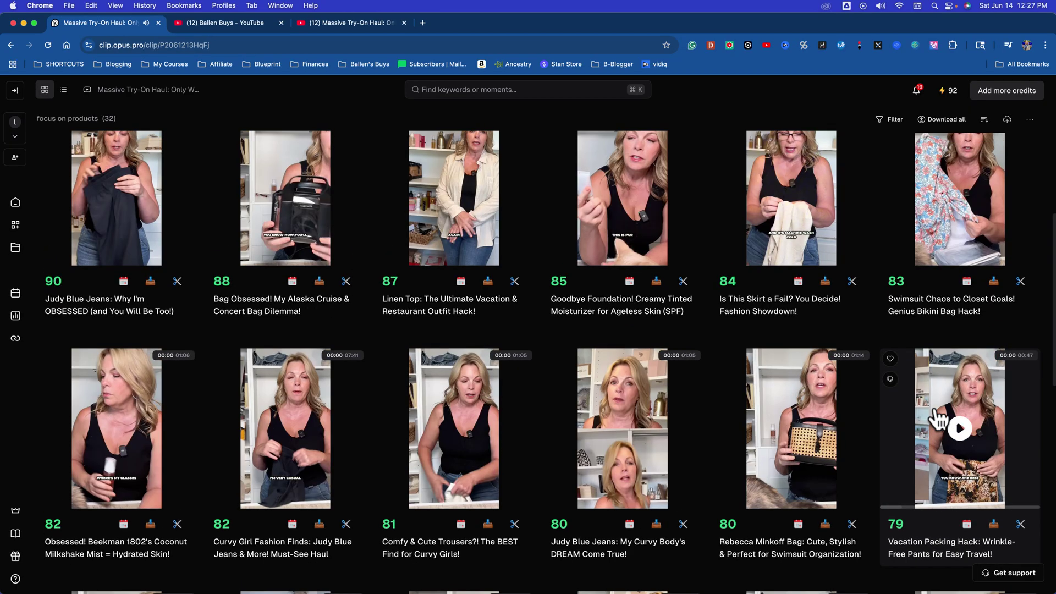
{"action": "scroll", "coordinate": [939, 419], "scroll_direction": "up", "scroll_amount": 5}
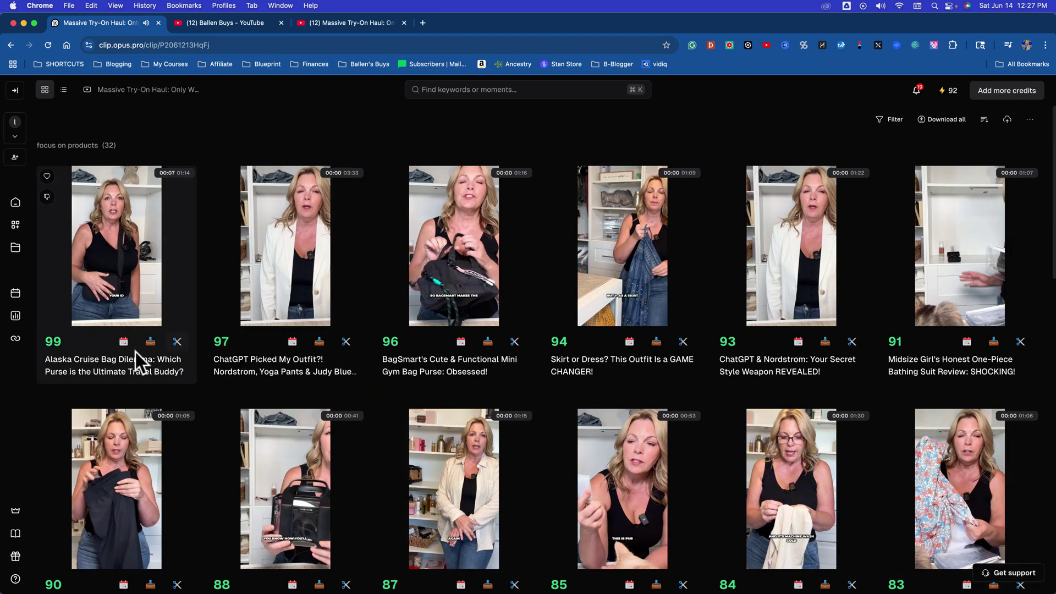
{"action": "mouse_move", "coordinate": [55, 353]}
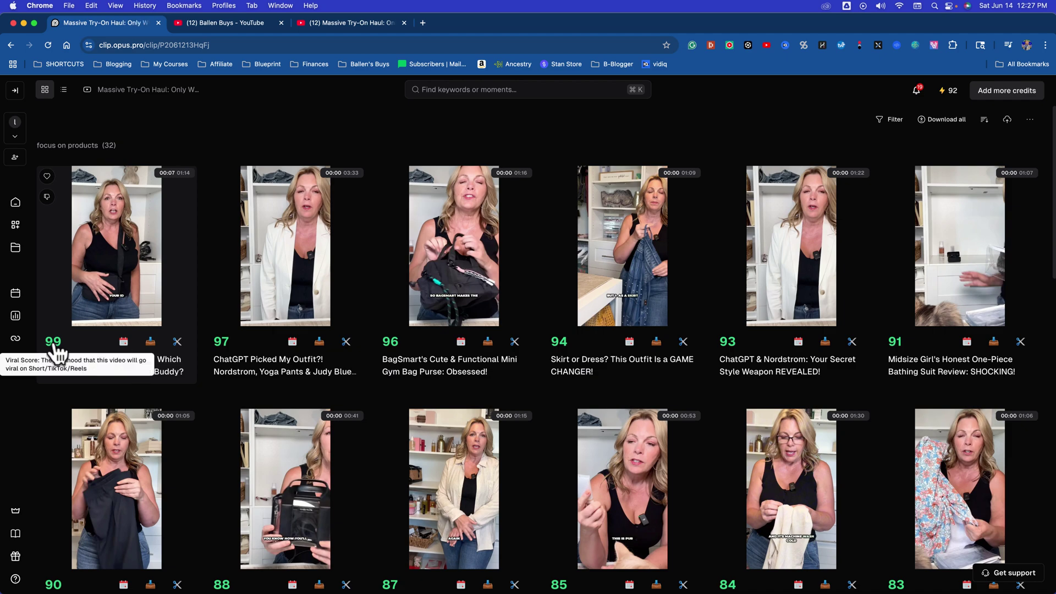
{"action": "left_click", "coordinate": [288, 251]}
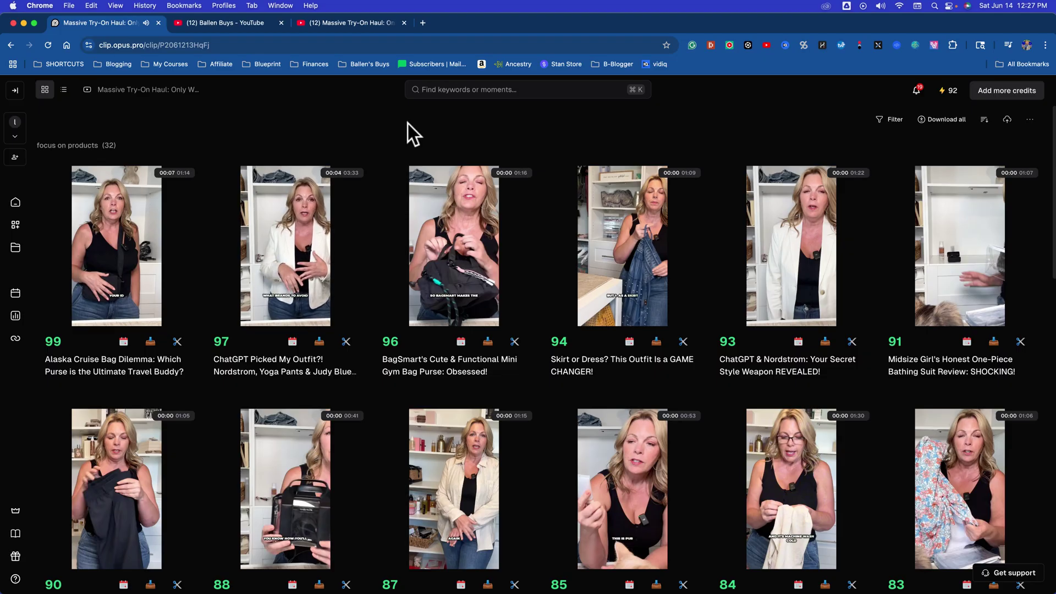
{"action": "mouse_move", "coordinate": [324, 242]}
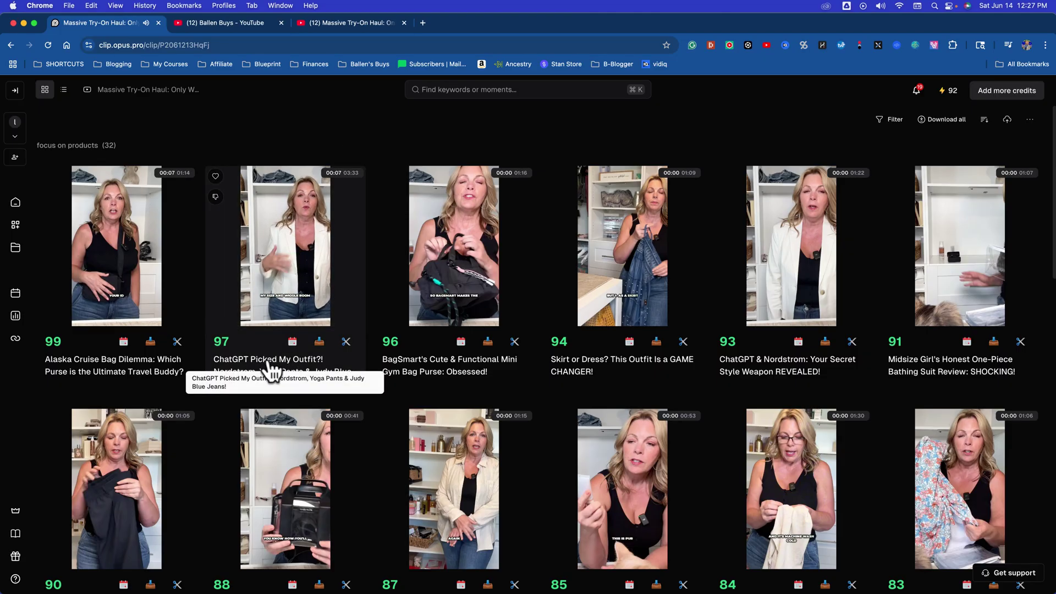
- Open scheduling for the 97-scored clip and review its Reel caption title
{"action": "mouse_move", "coordinate": [210, 352]}
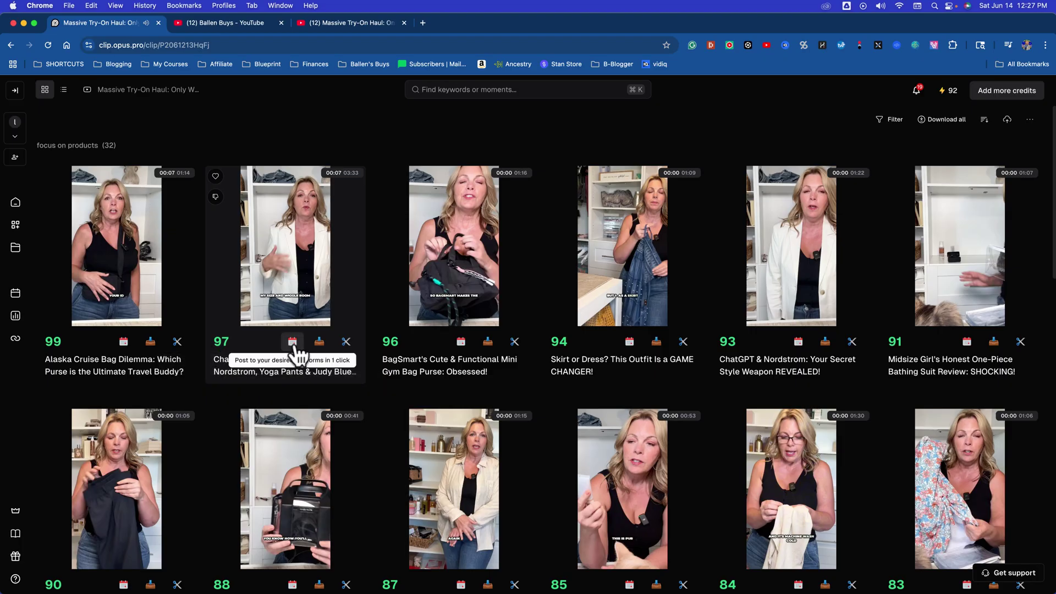
{"action": "left_click", "coordinate": [295, 346]}
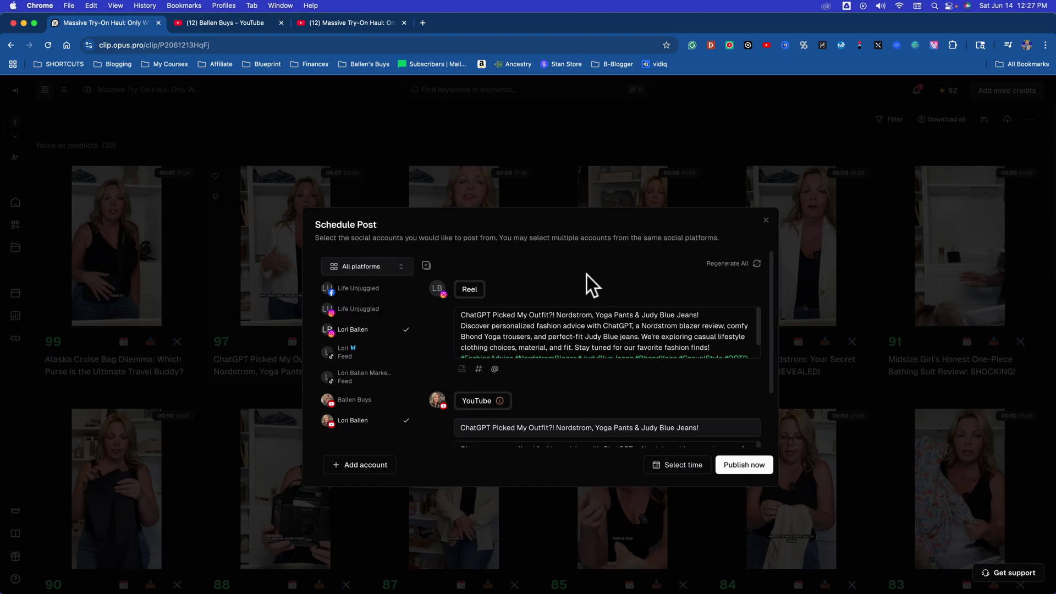
{"action": "scroll", "coordinate": [521, 332], "scroll_direction": "down", "scroll_amount": 1}
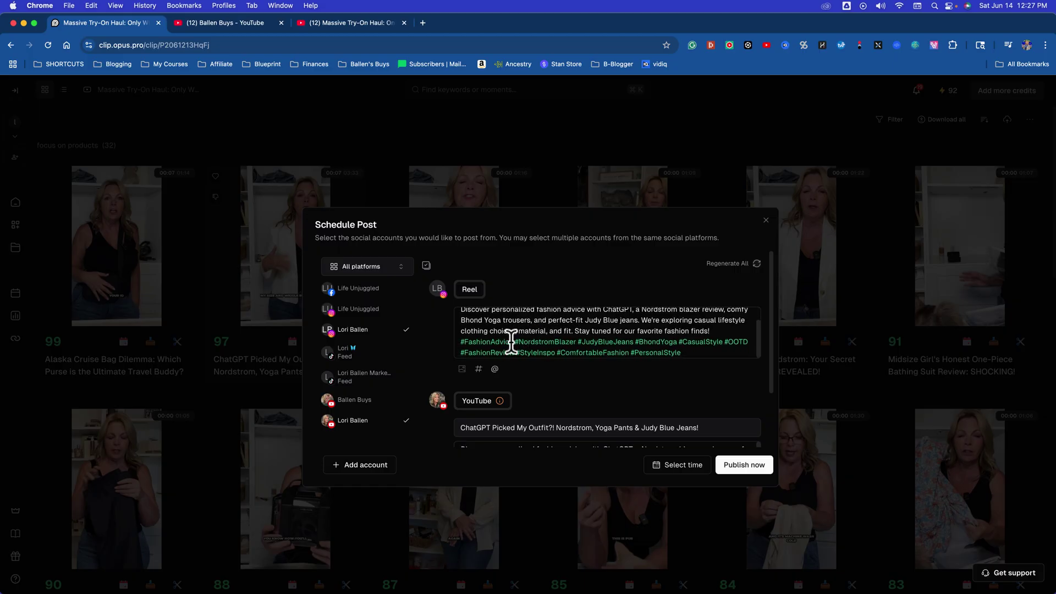
{"action": "scroll", "coordinate": [467, 319], "scroll_direction": "up", "scroll_amount": 1}
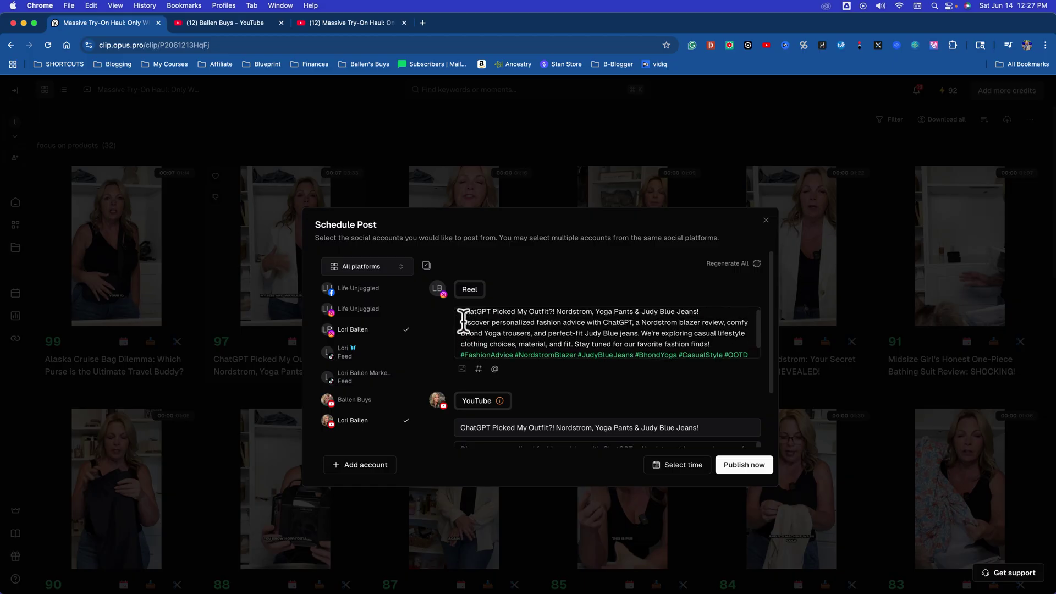
{"action": "triple_click", "coordinate": [464, 312]}
{"action": "left_click", "coordinate": [491, 330]}
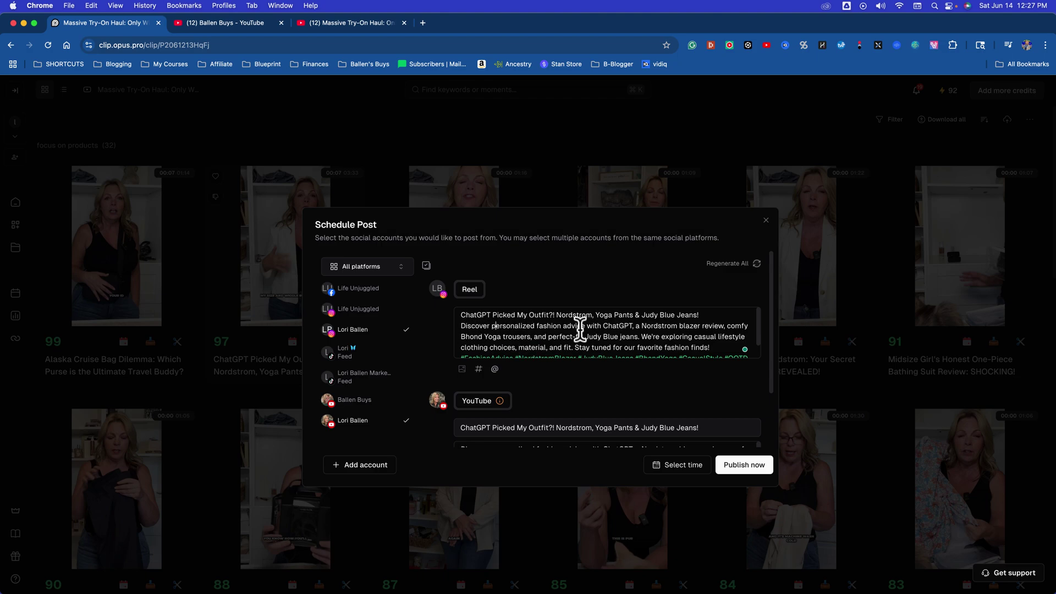
- Review the YouTube caption, open the All platforms list, then attempt to leave the scheduler
{"action": "scroll", "coordinate": [597, 329], "scroll_direction": "down", "scroll_amount": 2}
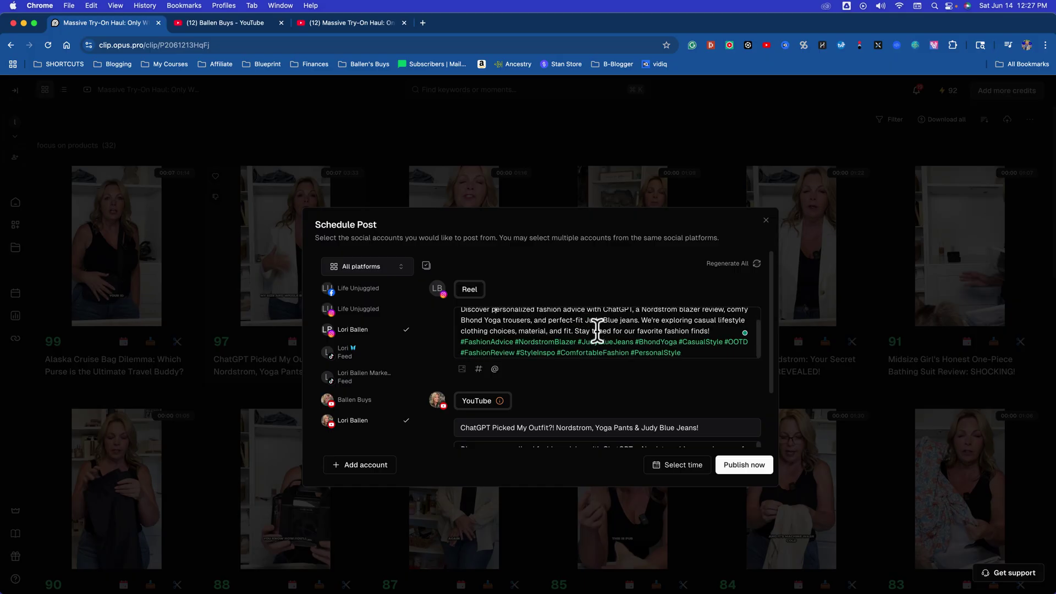
{"action": "scroll", "coordinate": [682, 344], "scroll_direction": "down", "scroll_amount": 1}
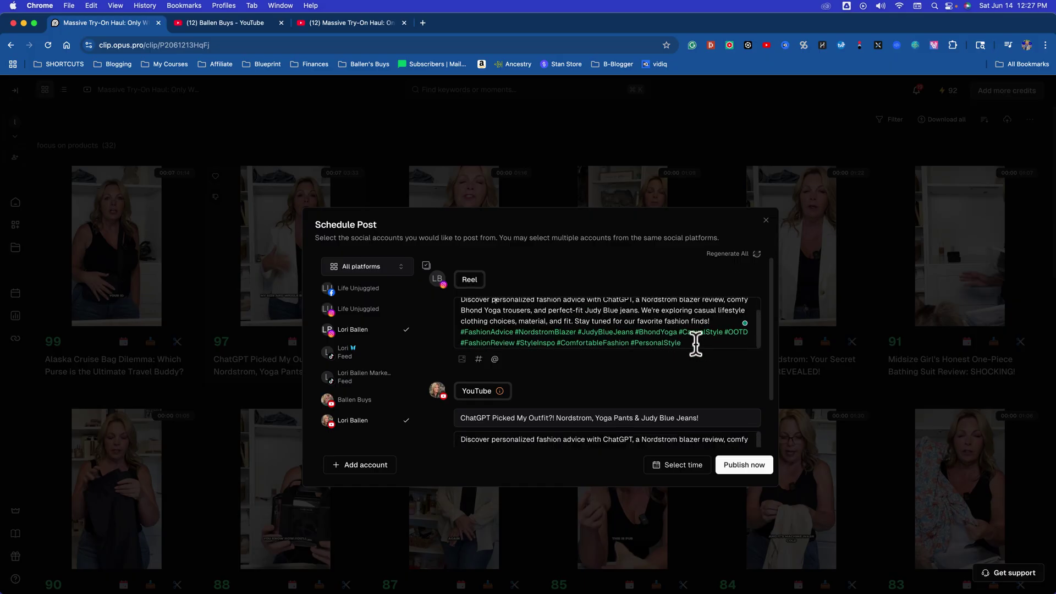
{"action": "scroll", "coordinate": [688, 343], "scroll_direction": "down", "scroll_amount": 5}
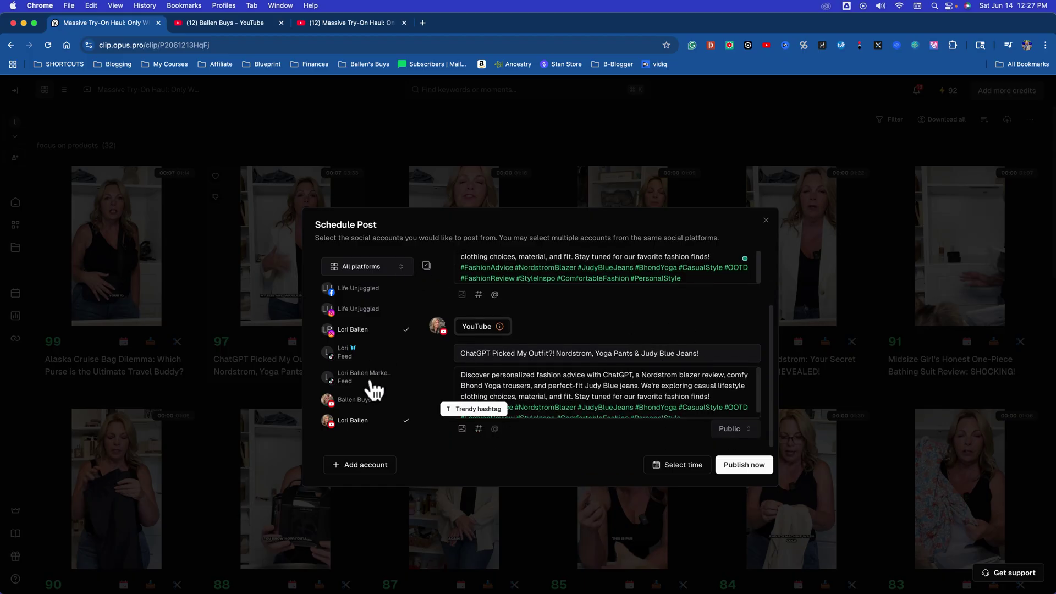
{"action": "left_click", "coordinate": [385, 272]}
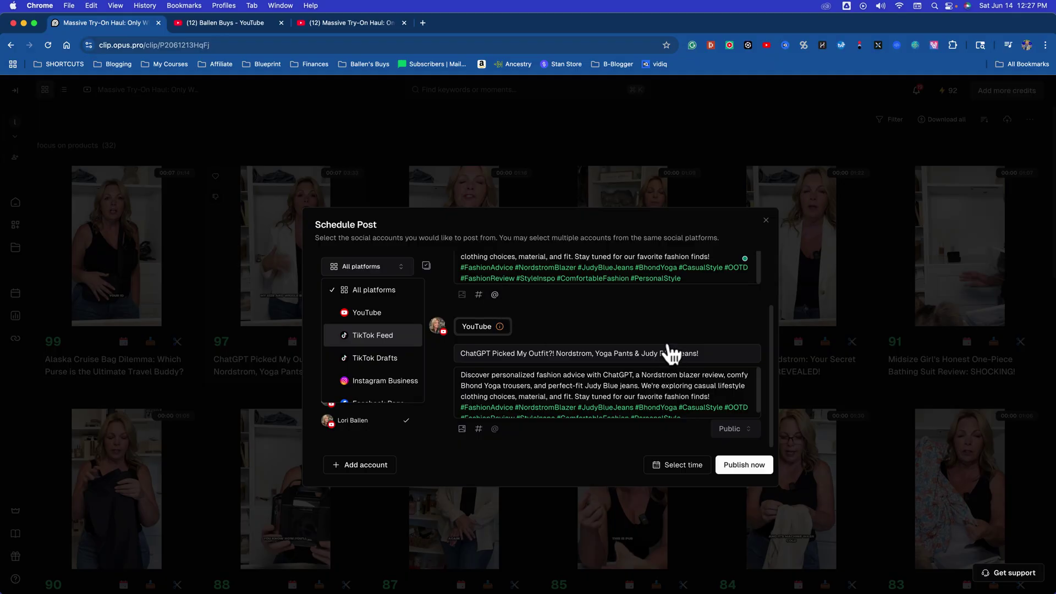
{"action": "left_click", "coordinate": [666, 168]}
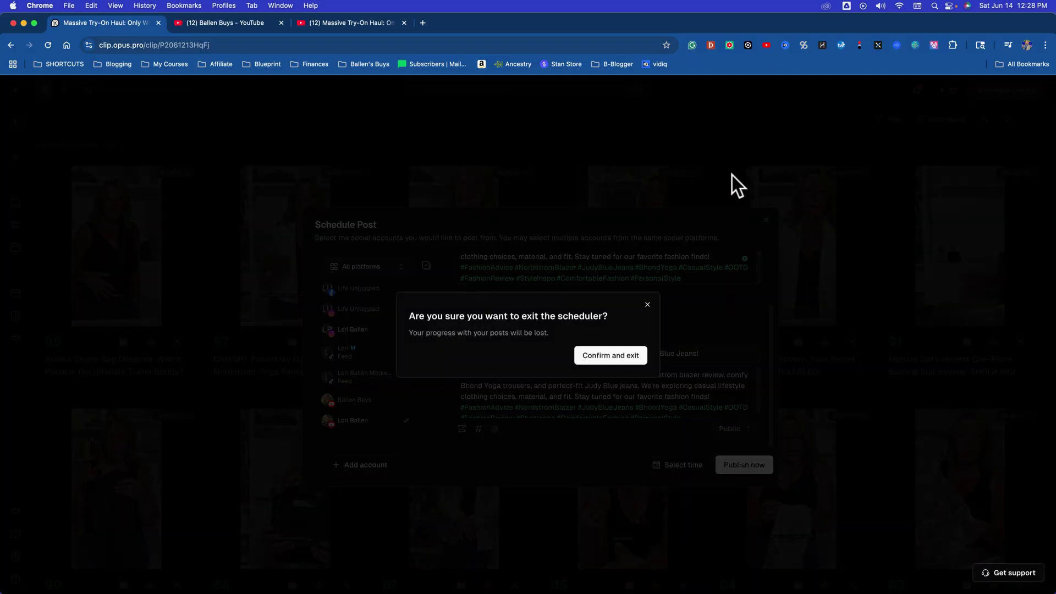
- Confirm exiting the scheduler without posting and scroll through the clips grid
{"action": "left_click", "coordinate": [616, 356]}
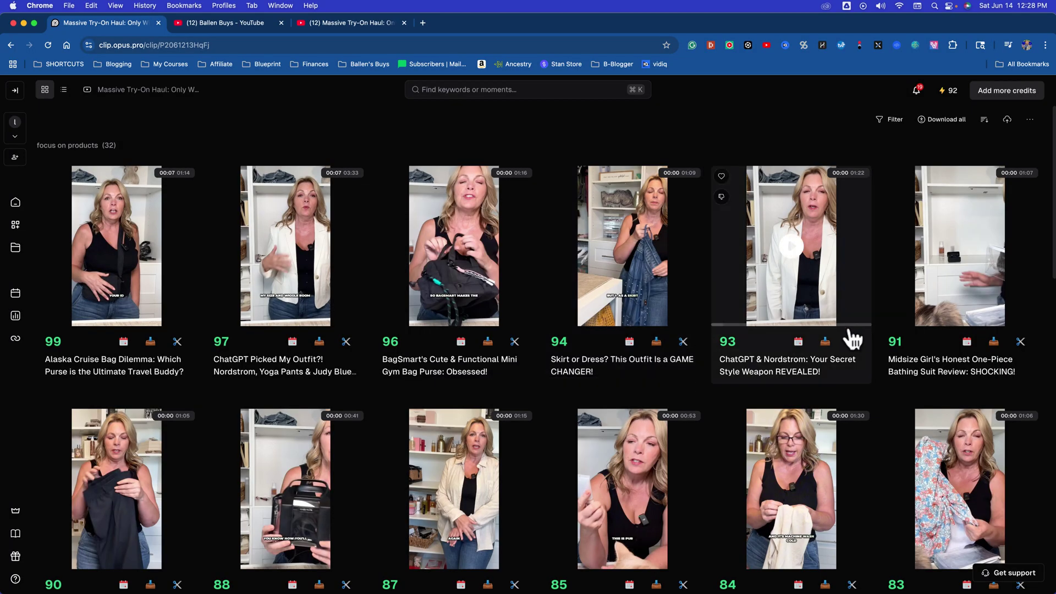
{"action": "scroll", "coordinate": [507, 389], "scroll_direction": "down", "scroll_amount": 15}
{"action": "scroll", "coordinate": [509, 395], "scroll_direction": "down", "scroll_amount": 4}
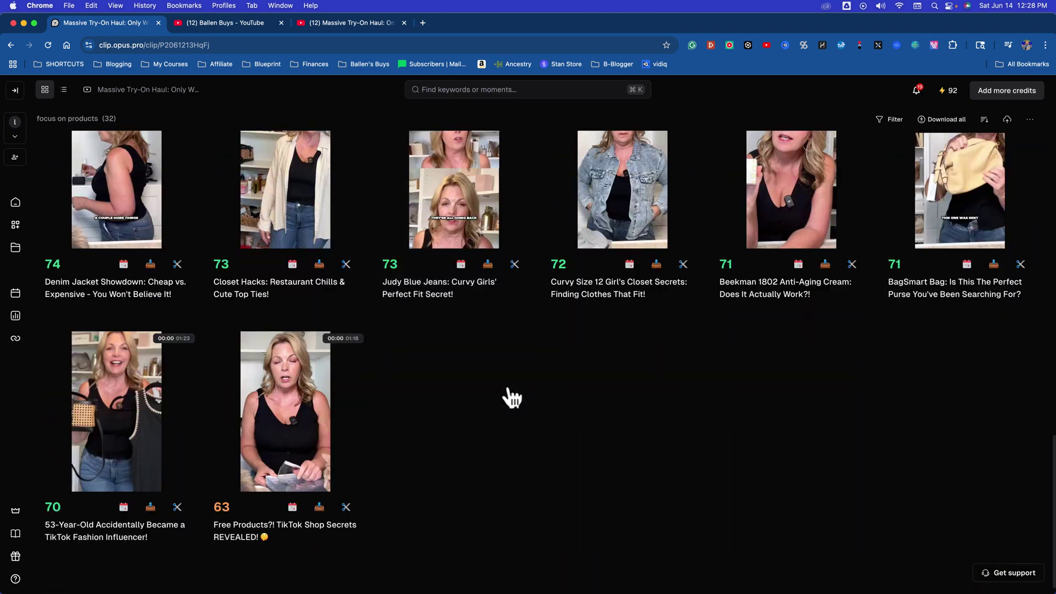
{"action": "scroll", "coordinate": [508, 396], "scroll_direction": "up", "scroll_amount": 18}
{"action": "scroll", "coordinate": [511, 397], "scroll_direction": "up", "scroll_amount": 3}
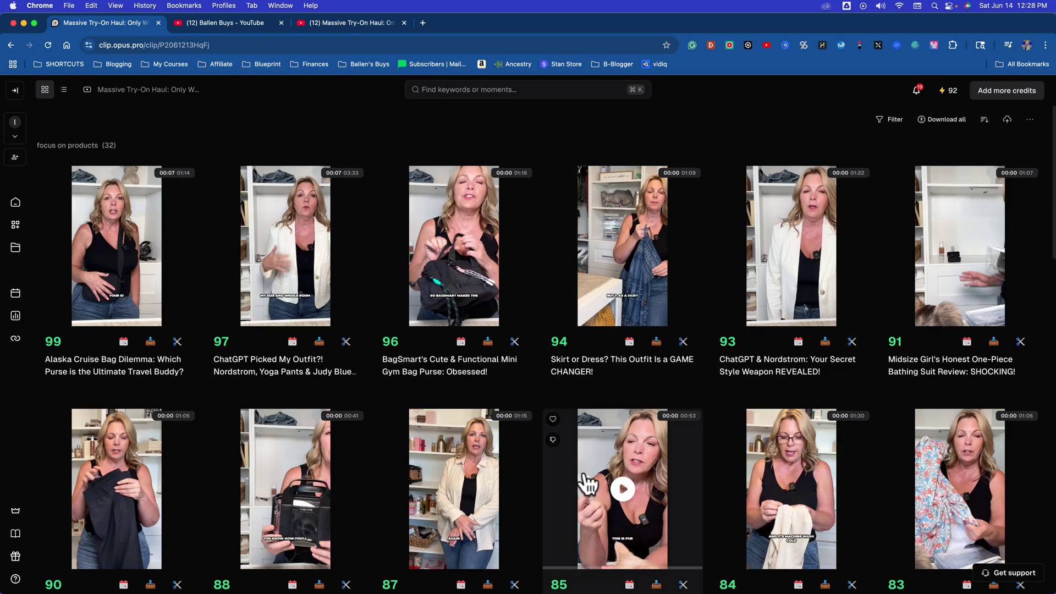
{"action": "scroll", "coordinate": [498, 455], "scroll_direction": "down", "scroll_amount": 1}
- Play and pause the 87-scored Linen Top clip, then open it in the editor
{"action": "left_click", "coordinate": [454, 457]}
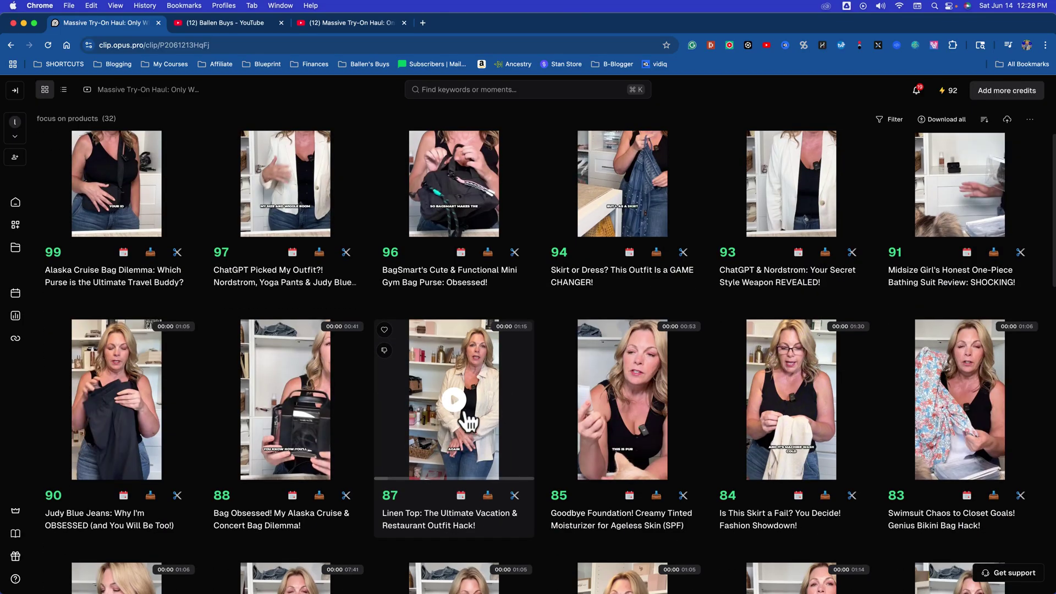
{"action": "scroll", "coordinate": [495, 418], "scroll_direction": "down", "scroll_amount": 2}
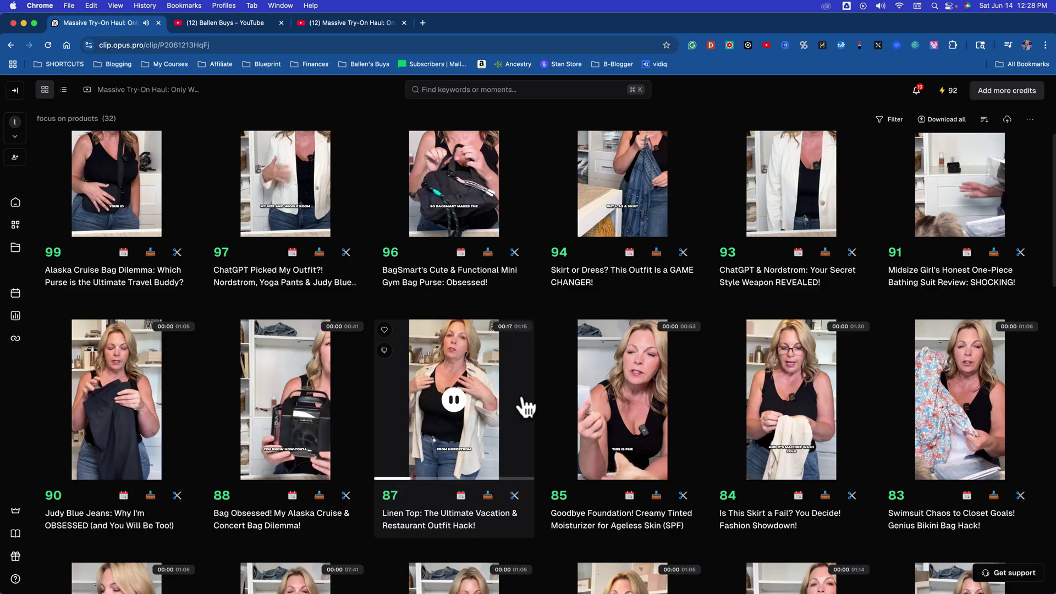
{"action": "left_click", "coordinate": [450, 404]}
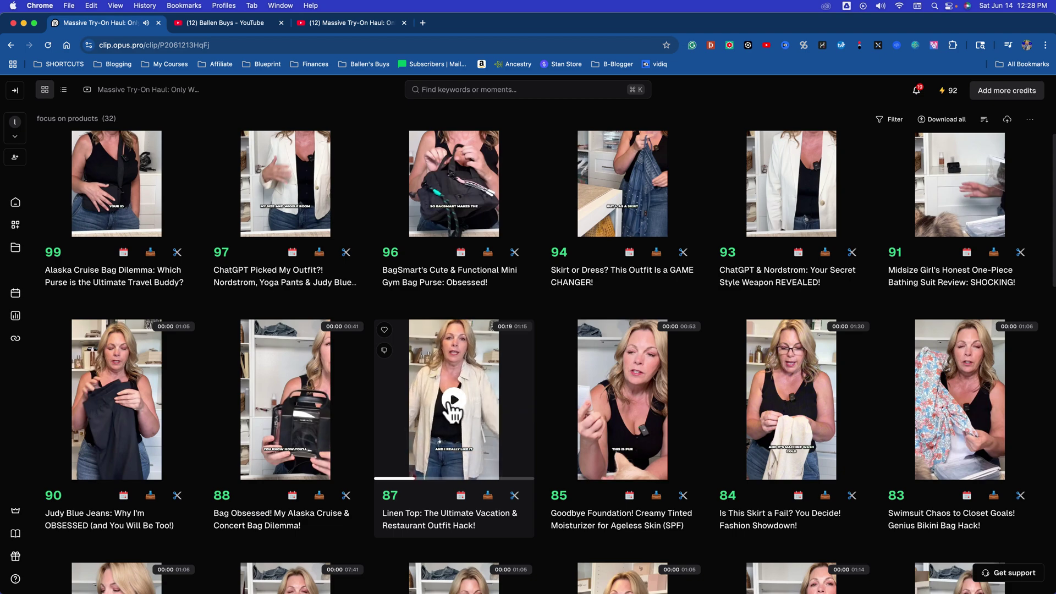
{"action": "scroll", "coordinate": [453, 471], "scroll_direction": "down", "scroll_amount": 1}
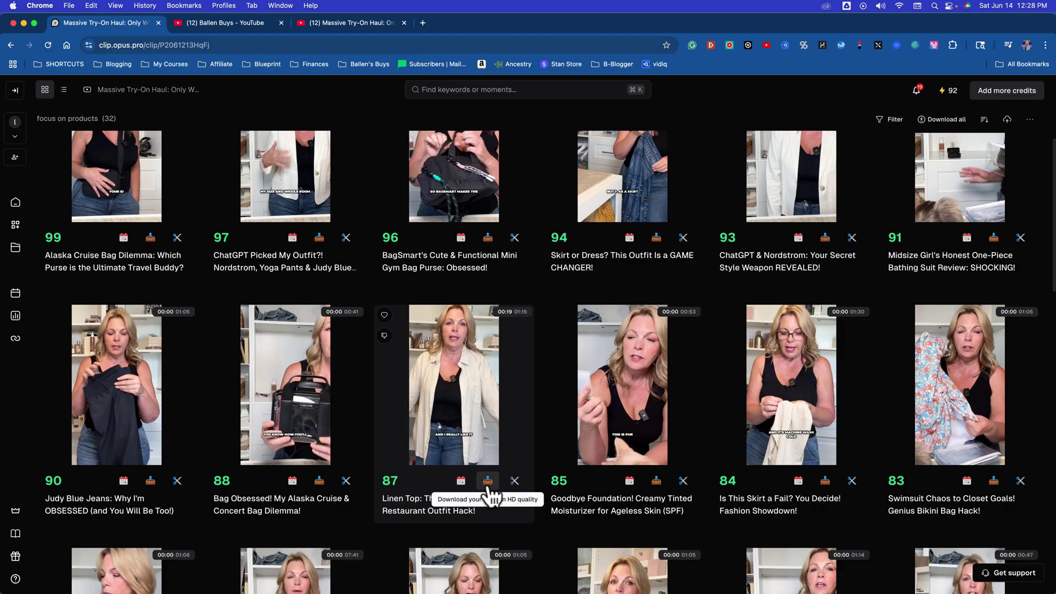
{"action": "left_click", "coordinate": [515, 481]}
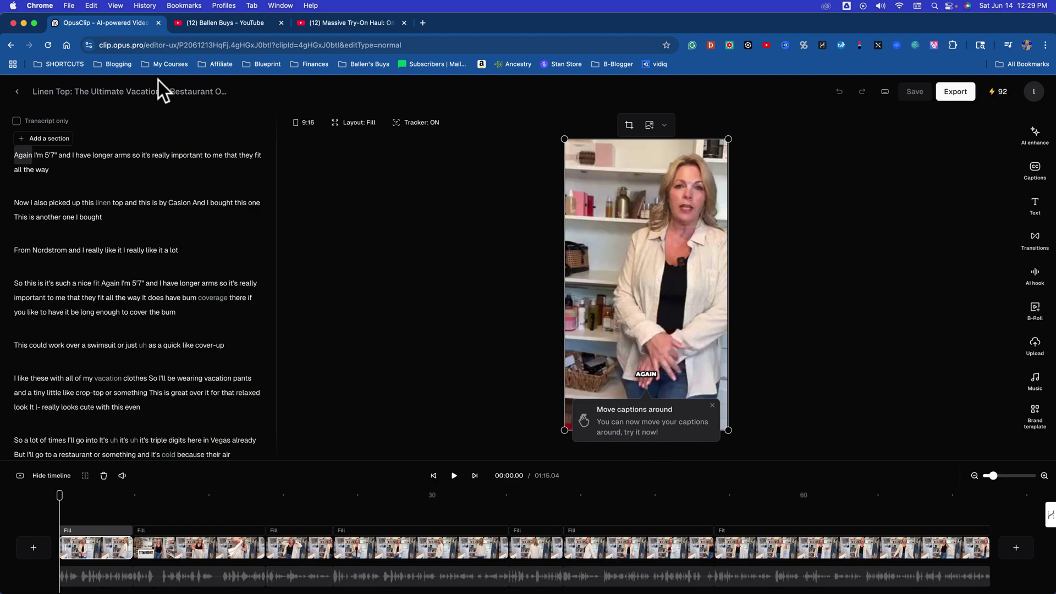
- Leave the Linen Top clip editor and return to the 32-clip project grid
{"action": "left_click", "coordinate": [17, 93]}
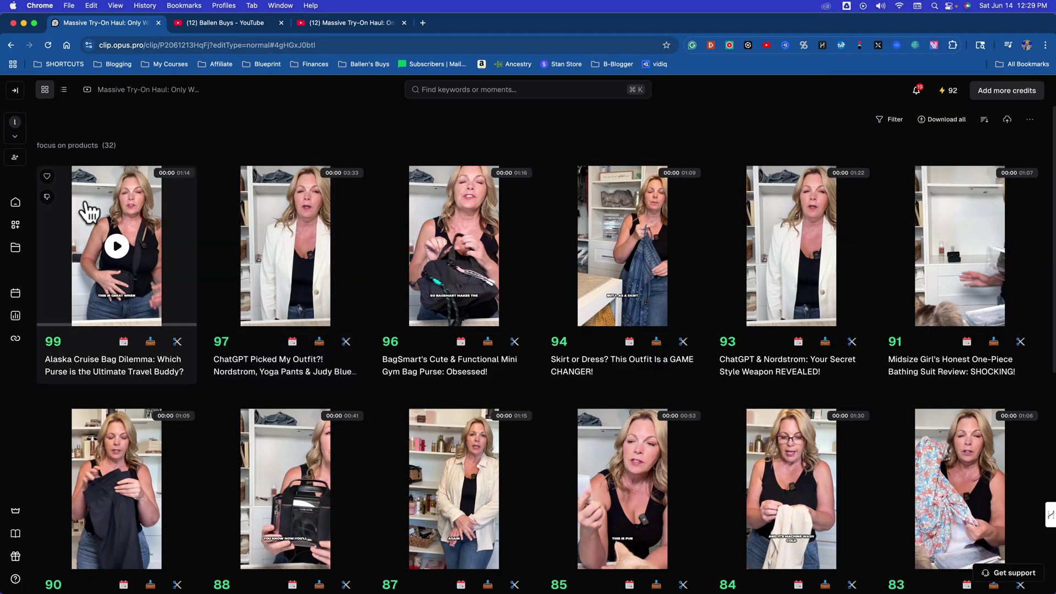
- From the Home dashboard, open the first Massive Try-On Haul: Only What I Kept project
{"action": "left_click", "coordinate": [16, 205]}
{"action": "scroll", "coordinate": [219, 270], "scroll_direction": "down", "scroll_amount": 3}
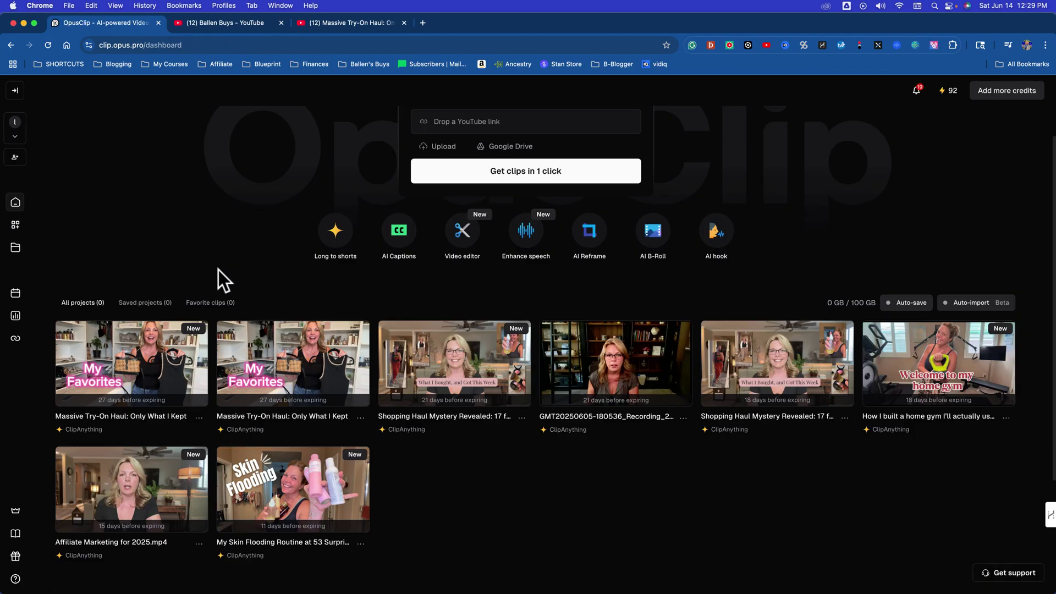
{"action": "scroll", "coordinate": [203, 217], "scroll_direction": "down", "scroll_amount": 2}
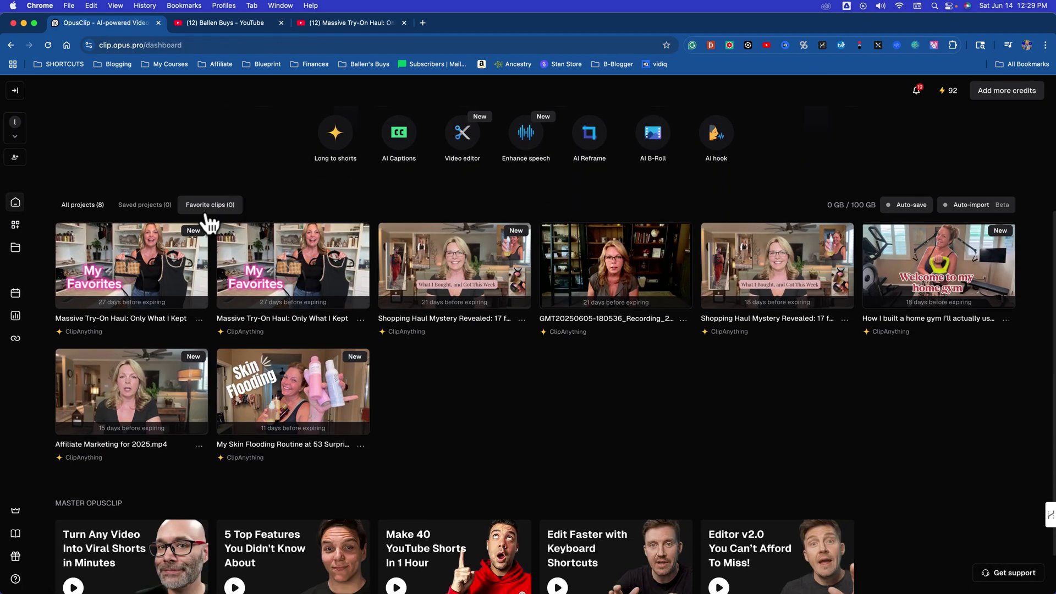
{"action": "scroll", "coordinate": [207, 214], "scroll_direction": "up", "scroll_amount": 2}
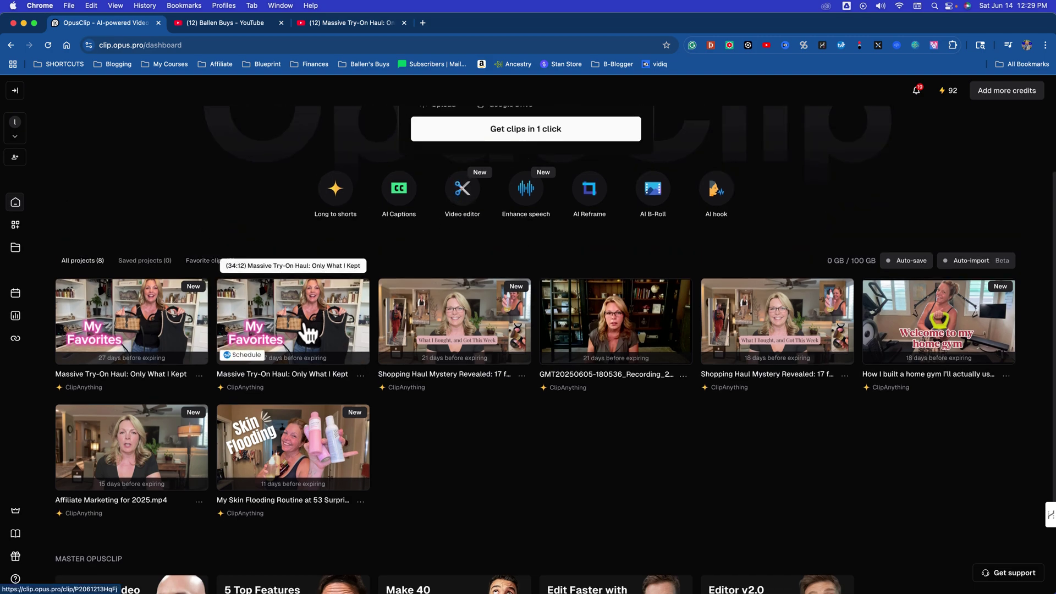
{"action": "left_click", "coordinate": [126, 320]}
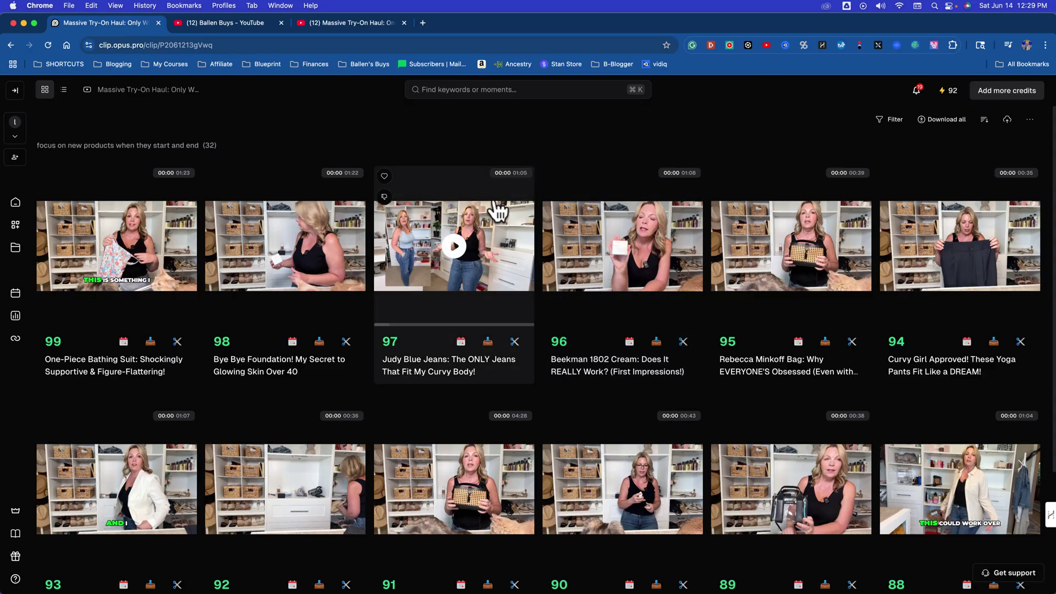
- Scroll through its 32 clips, scored 99 down to 75 ('Olive Green Obsessed!')
{"action": "scroll", "coordinate": [297, 336], "scroll_direction": "down", "scroll_amount": 3}
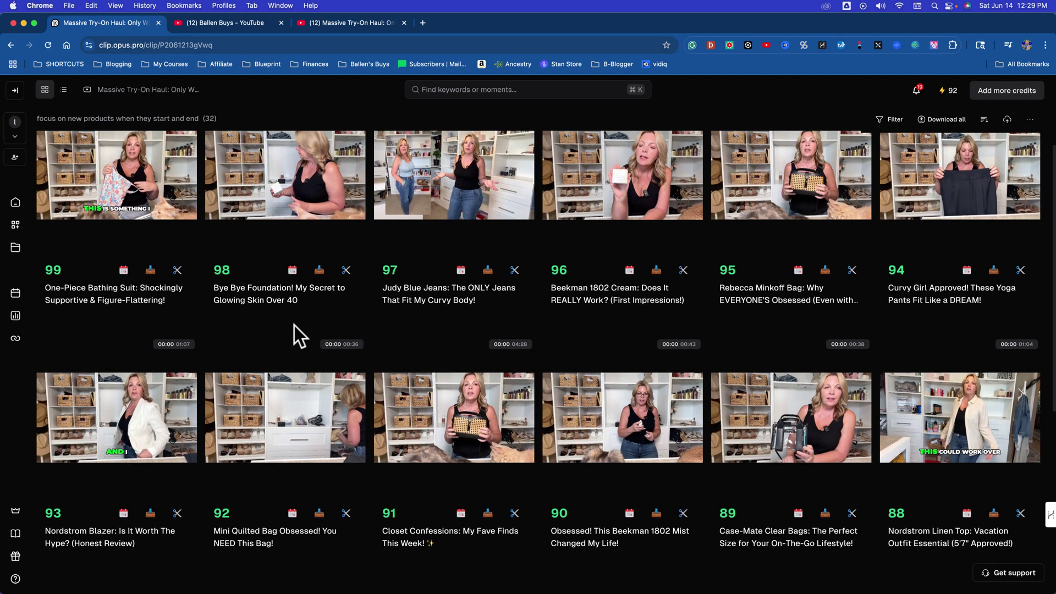
{"action": "scroll", "coordinate": [319, 410], "scroll_direction": "down", "scroll_amount": 9}
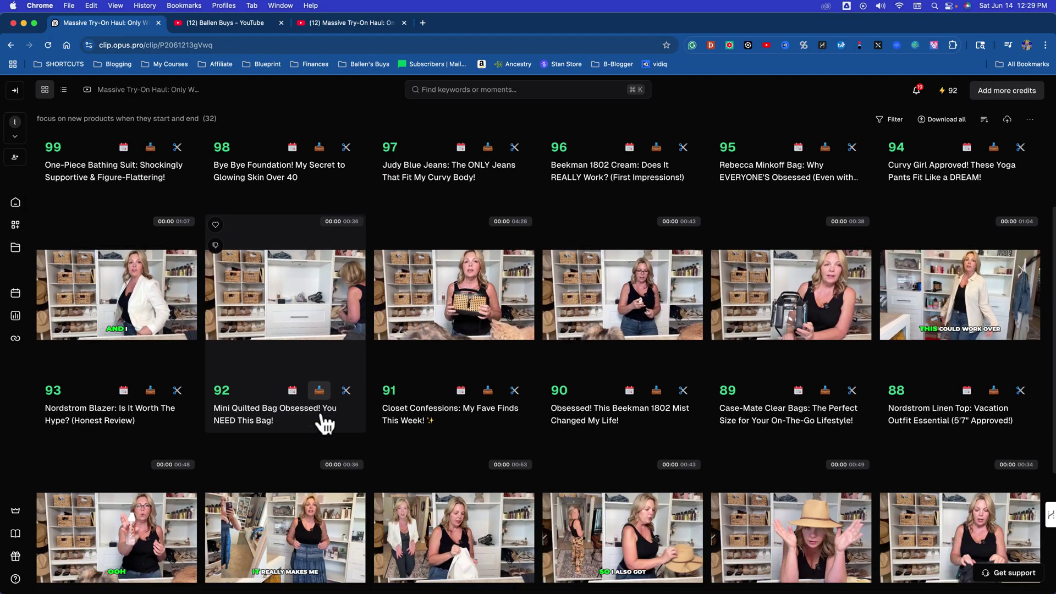
{"action": "scroll", "coordinate": [327, 424], "scroll_direction": "down", "scroll_amount": 6}
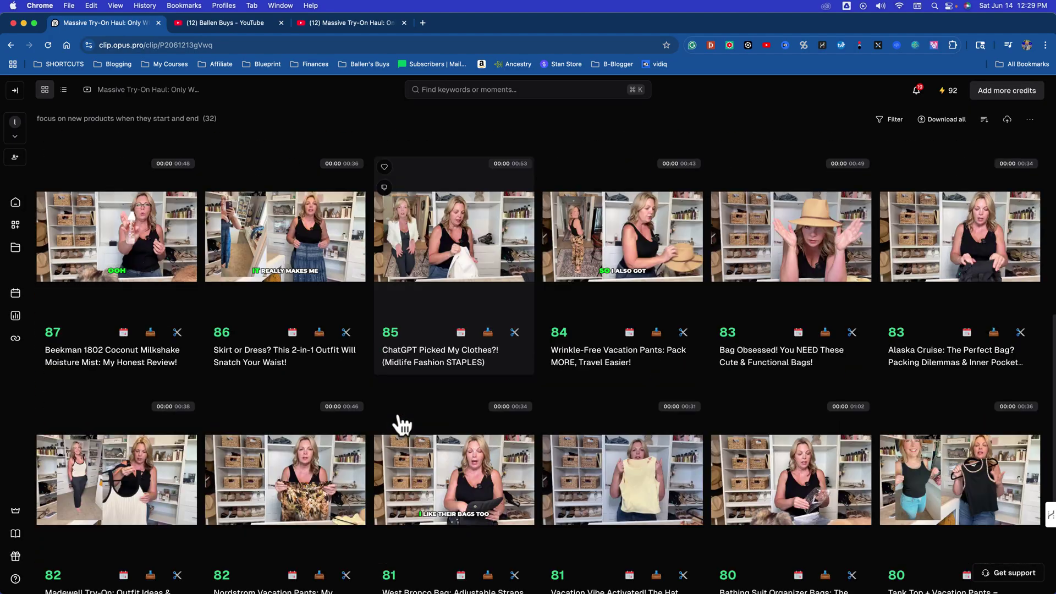
{"action": "scroll", "coordinate": [400, 424], "scroll_direction": "up", "scroll_amount": 1}
{"action": "scroll", "coordinate": [402, 424], "scroll_direction": "down", "scroll_amount": 10}
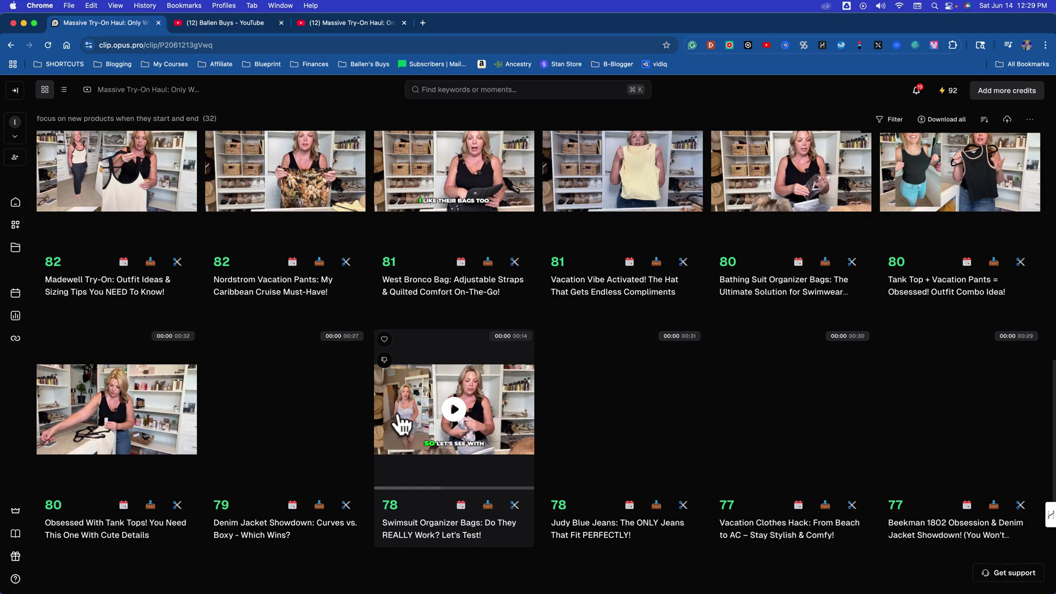
{"action": "scroll", "coordinate": [405, 423], "scroll_direction": "down", "scroll_amount": 2}
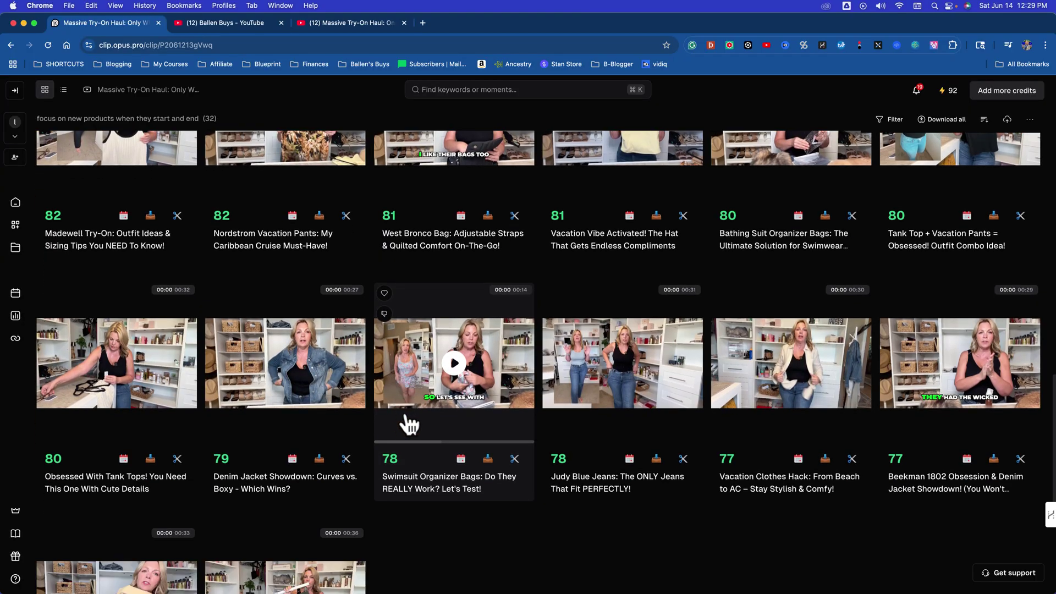
{"action": "scroll", "coordinate": [405, 422], "scroll_direction": "down", "scroll_amount": 6}
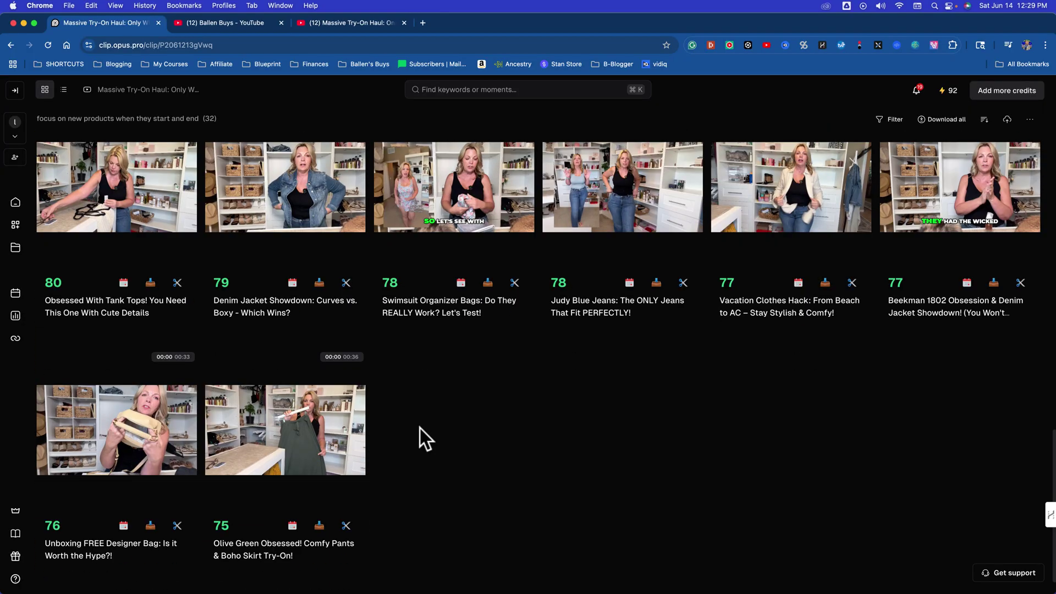
{"action": "scroll", "coordinate": [473, 431], "scroll_direction": "up", "scroll_amount": 3}
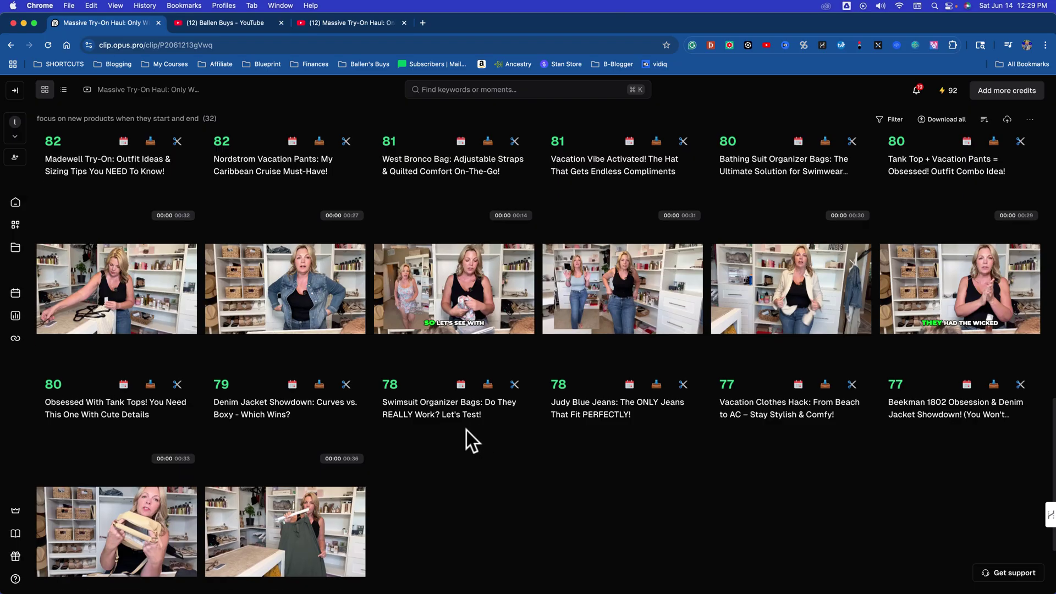
{"action": "scroll", "coordinate": [467, 430], "scroll_direction": "up", "scroll_amount": 1}
{"action": "scroll", "coordinate": [485, 368], "scroll_direction": "down", "scroll_amount": 1}
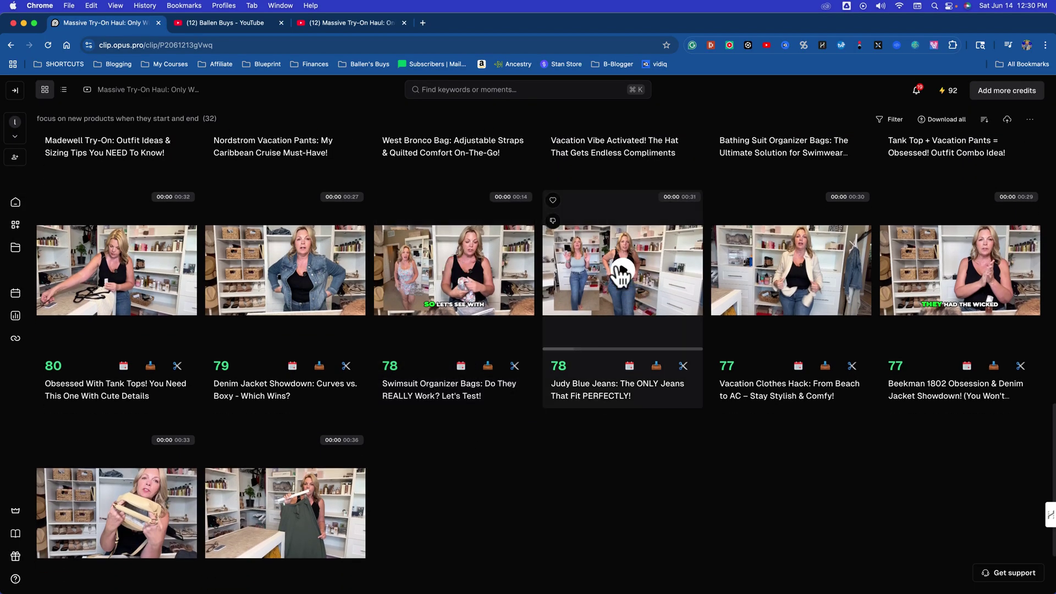
{"action": "left_click", "coordinate": [796, 270]}
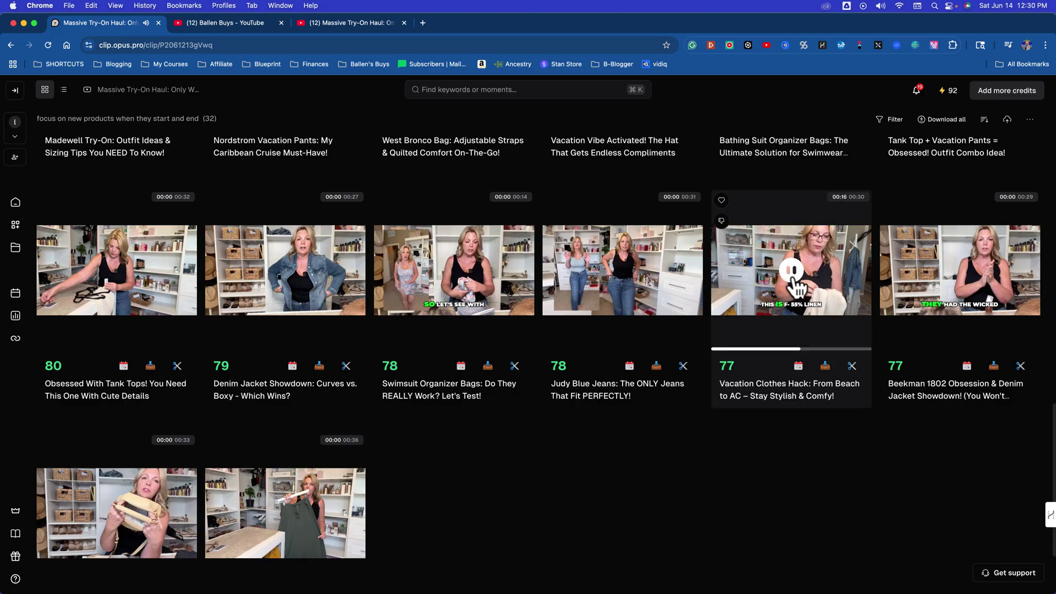
{"action": "scroll", "coordinate": [547, 352], "scroll_direction": "up", "scroll_amount": 15}
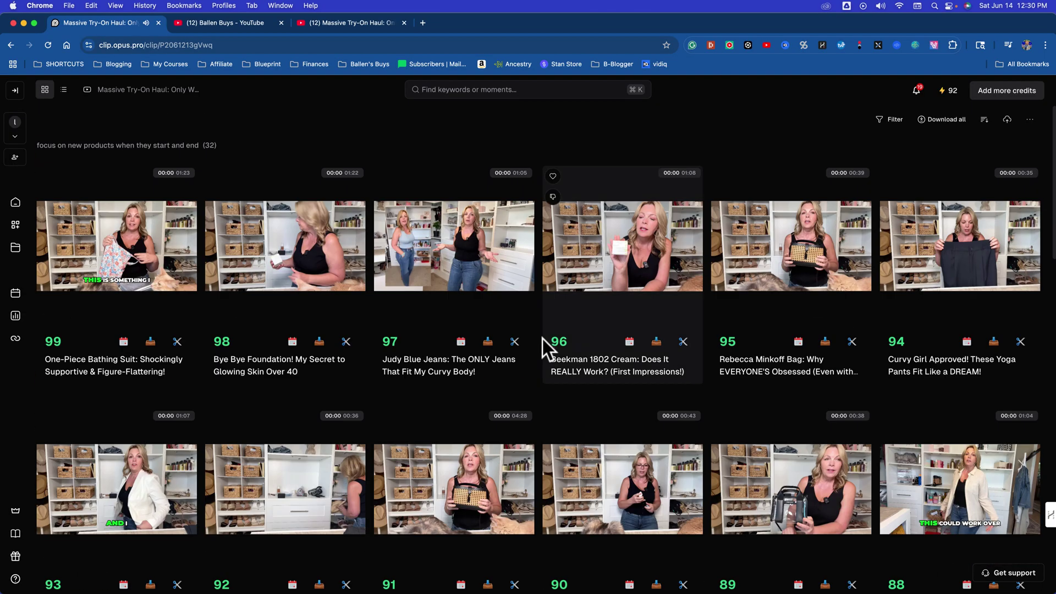
{"action": "left_click", "coordinate": [790, 87]}
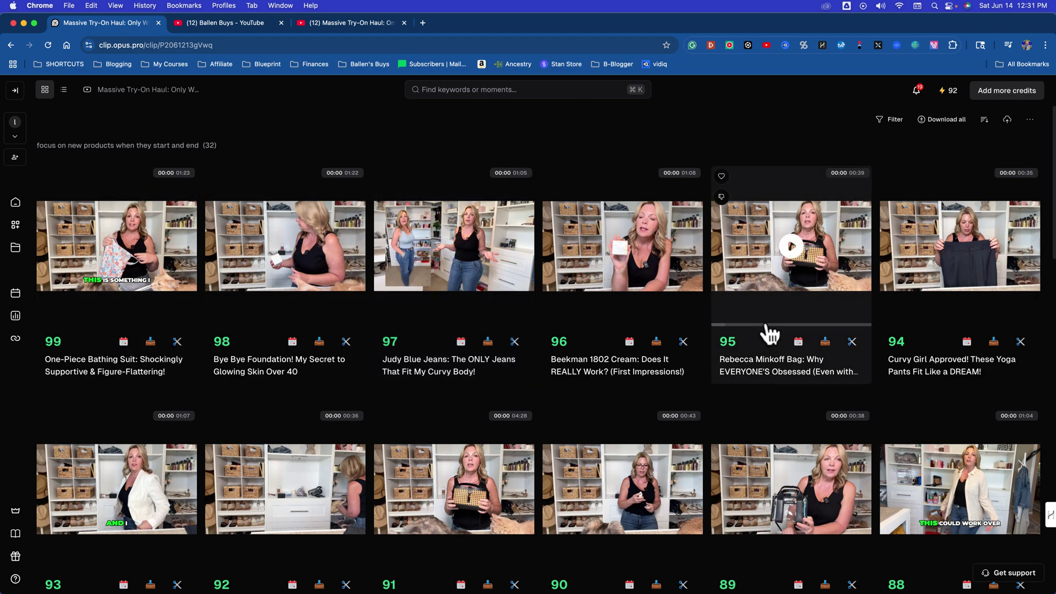
{"action": "scroll", "coordinate": [754, 330], "scroll_direction": "down", "scroll_amount": 1}
{"action": "scroll", "coordinate": [671, 347], "scroll_direction": "down", "scroll_amount": 5}
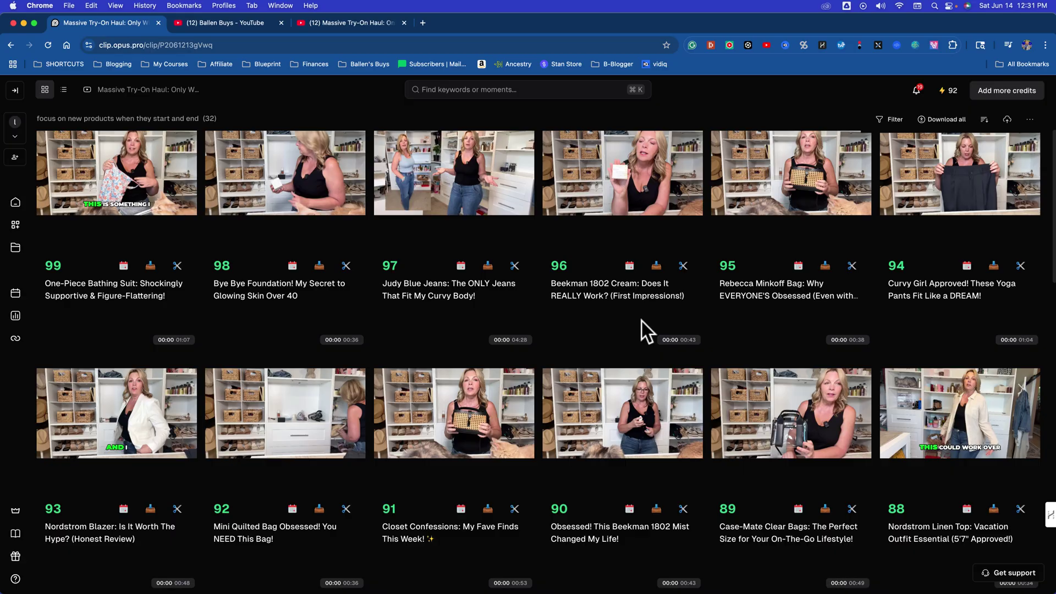
{"action": "scroll", "coordinate": [641, 322], "scroll_direction": "down", "scroll_amount": 1}
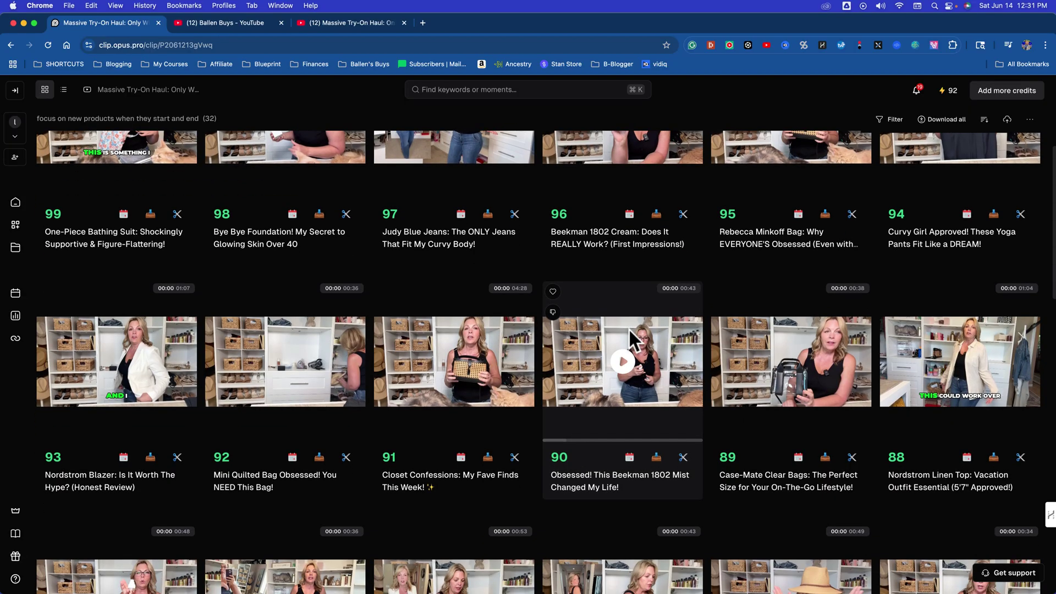
- Play the 91-scored Closet Confessions clip, check its Hook/Value scores, then return to the dashboard
{"action": "left_click", "coordinate": [489, 365]}
{"action": "left_click", "coordinate": [501, 311]}
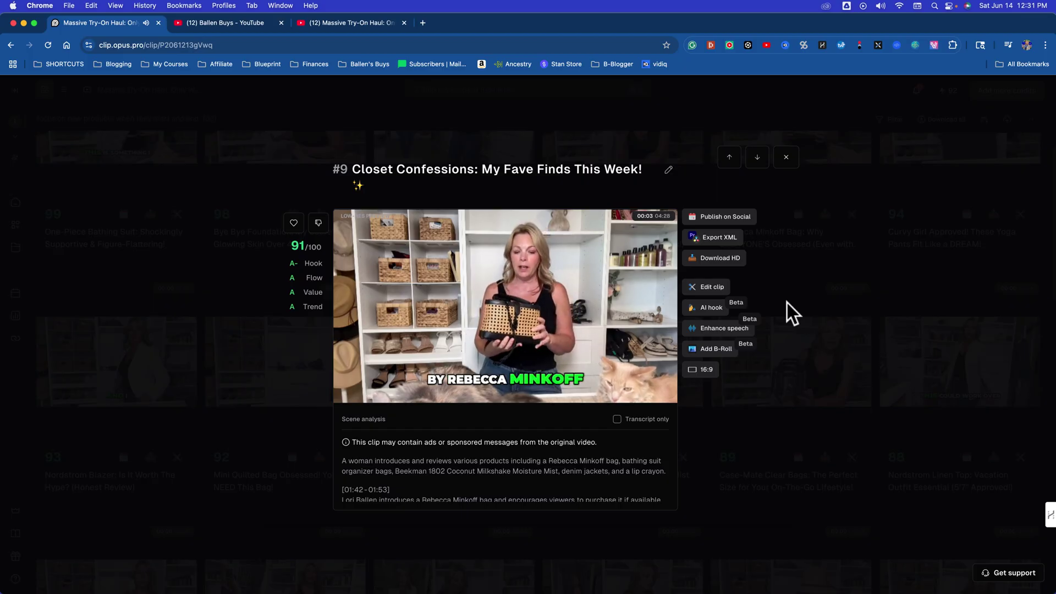
{"action": "mouse_move", "coordinate": [449, 330]}
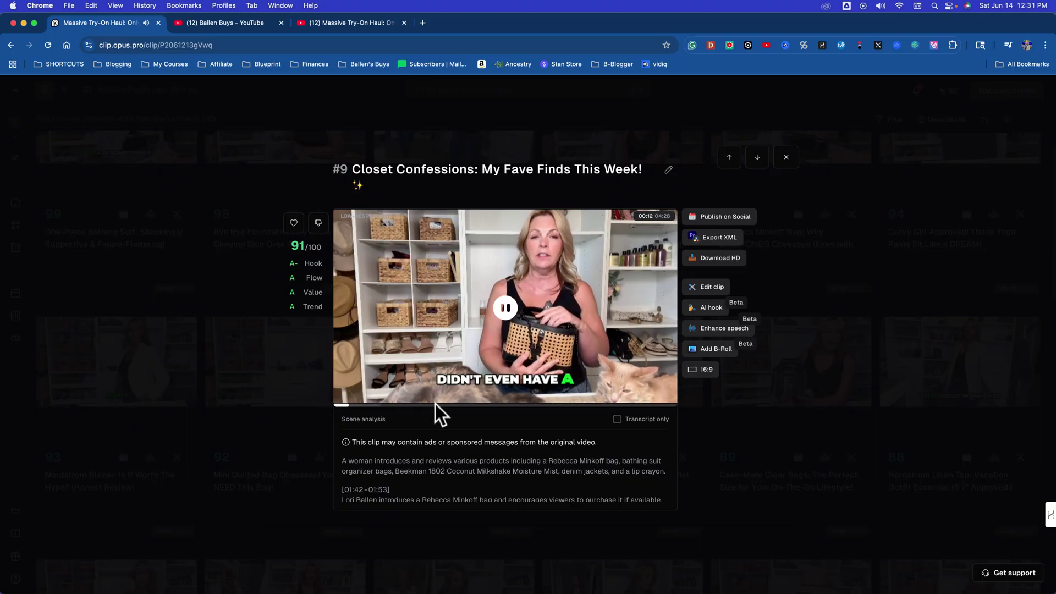
{"action": "left_click", "coordinate": [511, 317]}
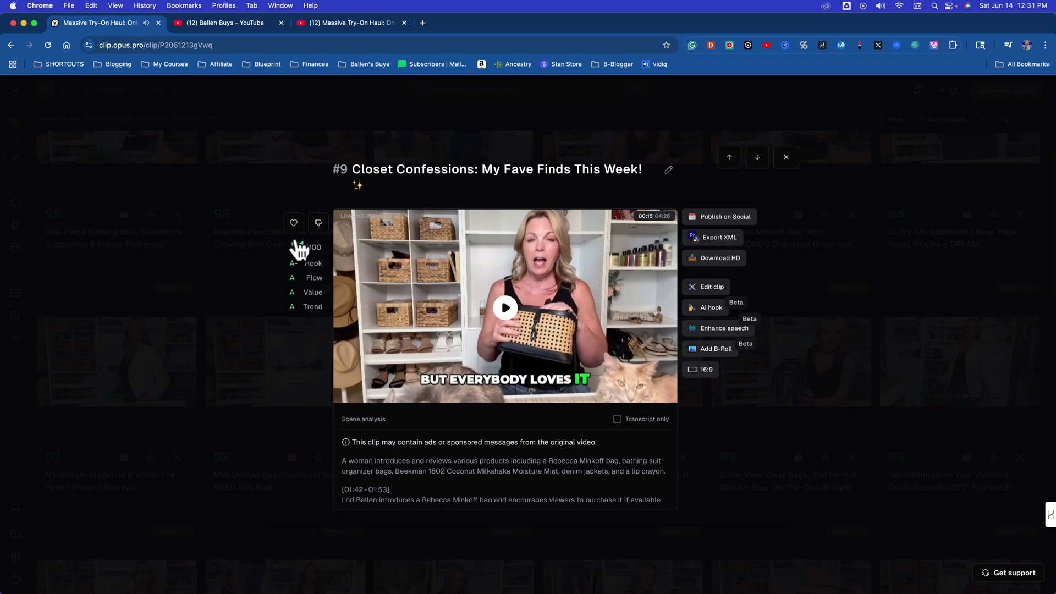
{"action": "mouse_move", "coordinate": [314, 263]}
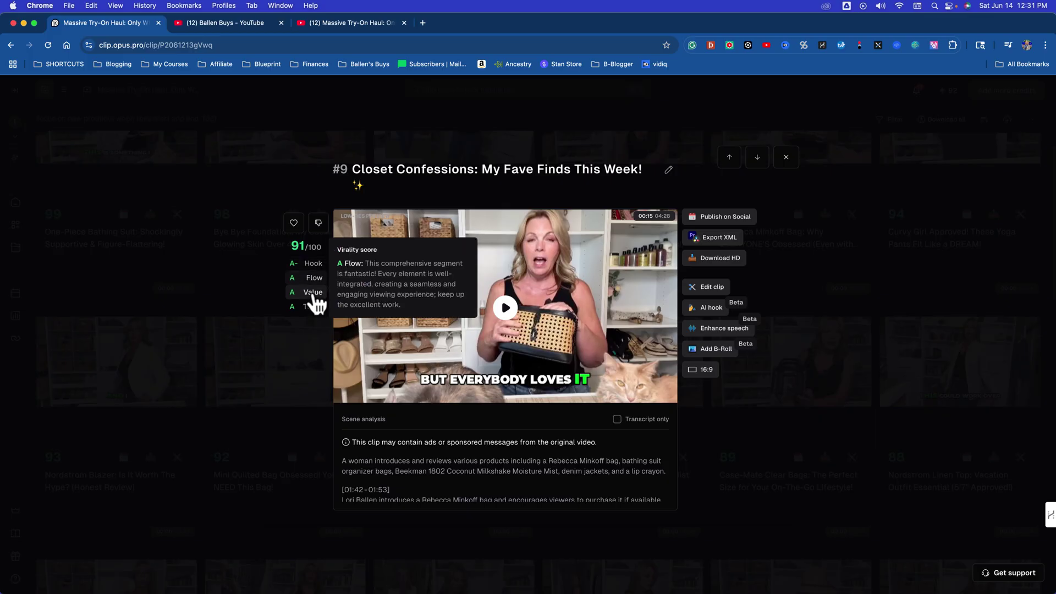
{"action": "mouse_move", "coordinate": [314, 300]}
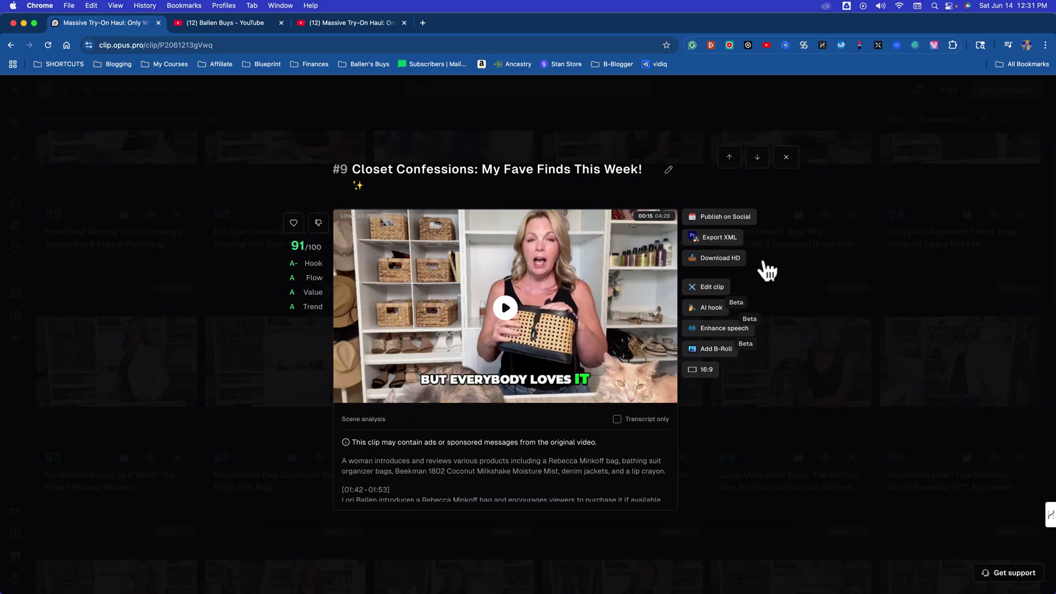
{"action": "left_click", "coordinate": [11, 44]}
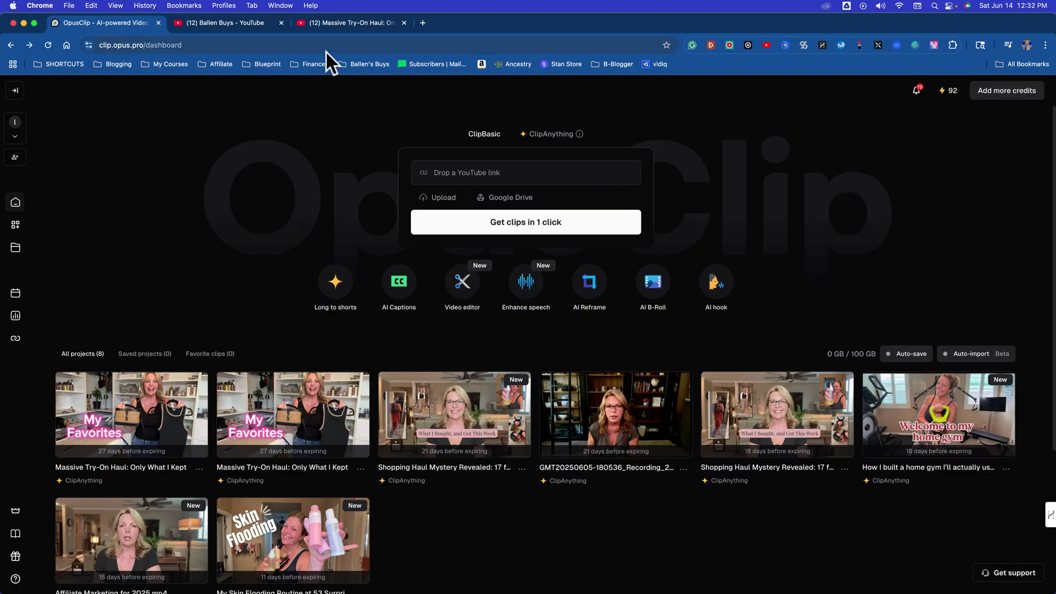
- Scroll the Affiliate Marketing for 2025 clips and close the clip details modal
{"action": "scroll", "coordinate": [236, 306], "scroll_direction": "down", "scroll_amount": 1}
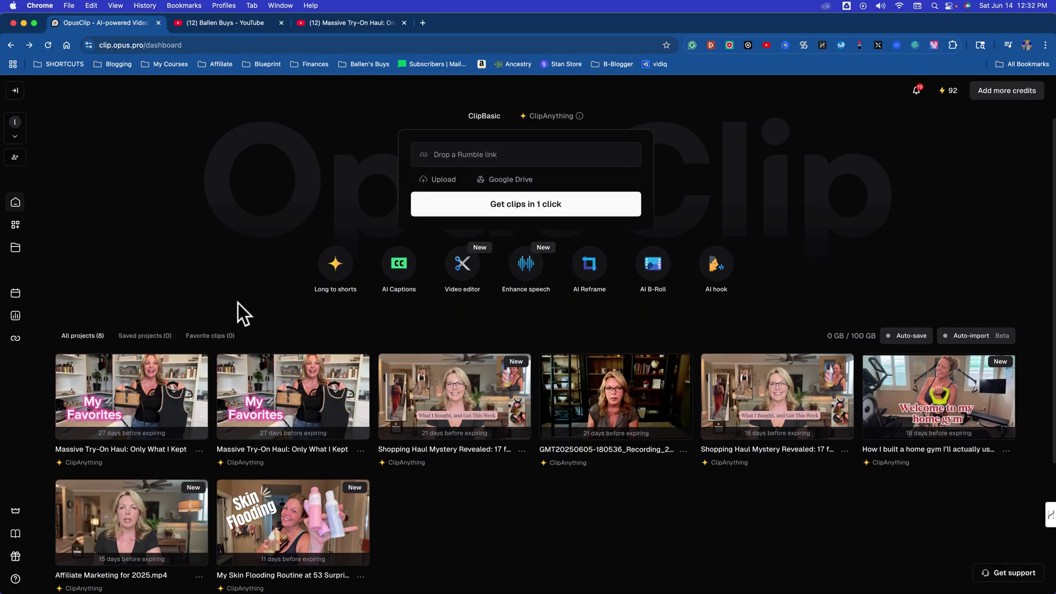
{"action": "scroll", "coordinate": [238, 302], "scroll_direction": "down", "scroll_amount": 2}
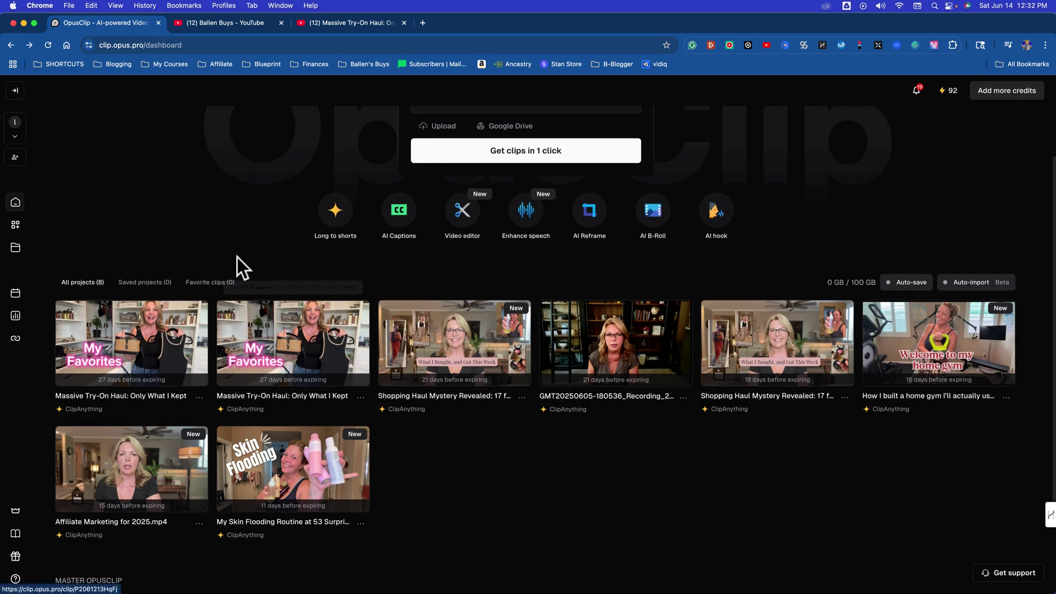
{"action": "scroll", "coordinate": [228, 246], "scroll_direction": "down", "scroll_amount": 1}
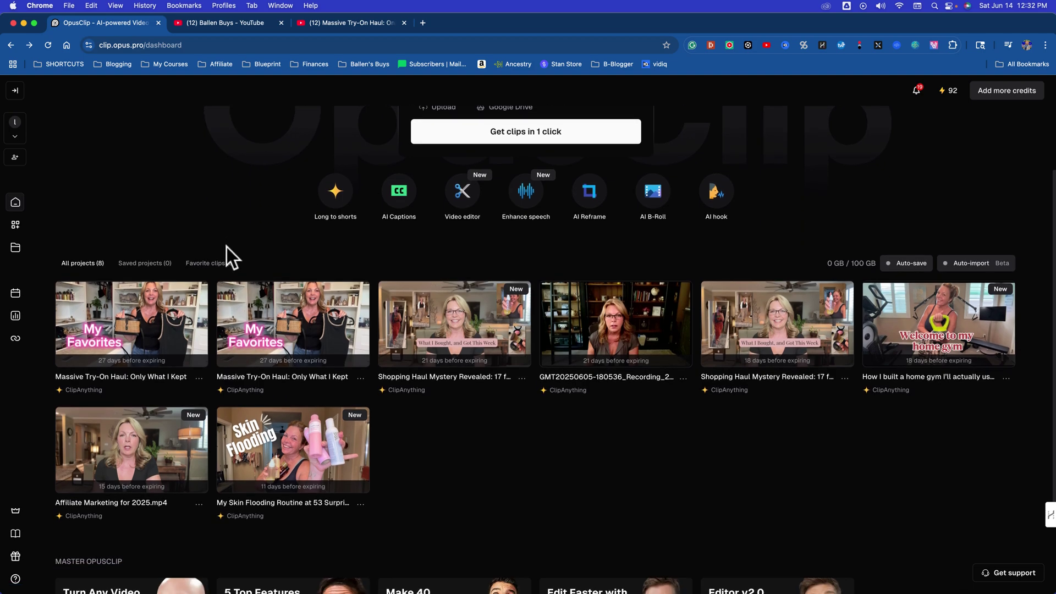
{"action": "scroll", "coordinate": [227, 246], "scroll_direction": "down", "scroll_amount": 2}
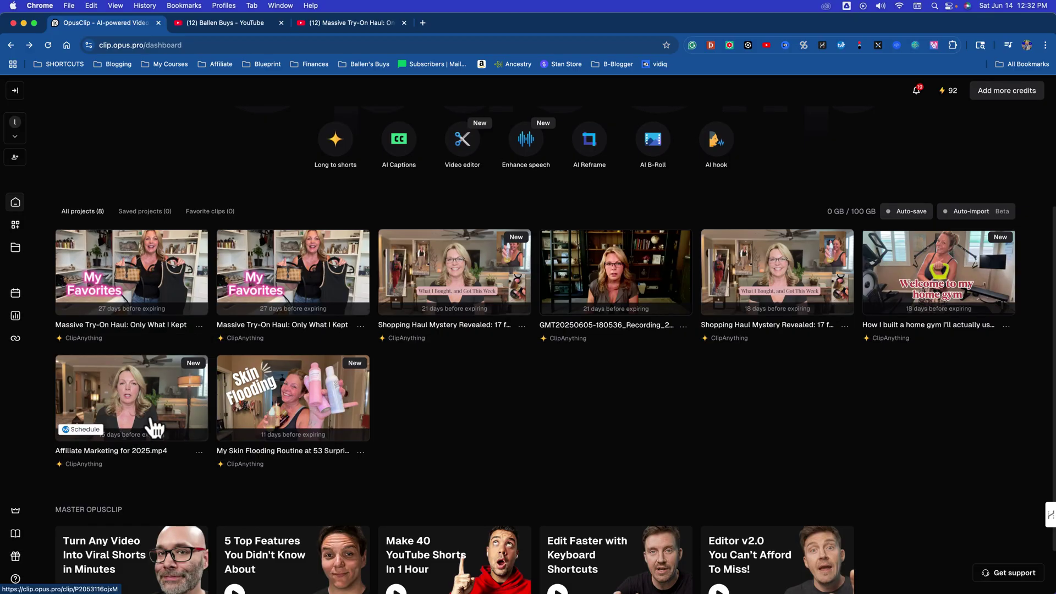
{"action": "scroll", "coordinate": [151, 427], "scroll_direction": "down", "scroll_amount": 1}
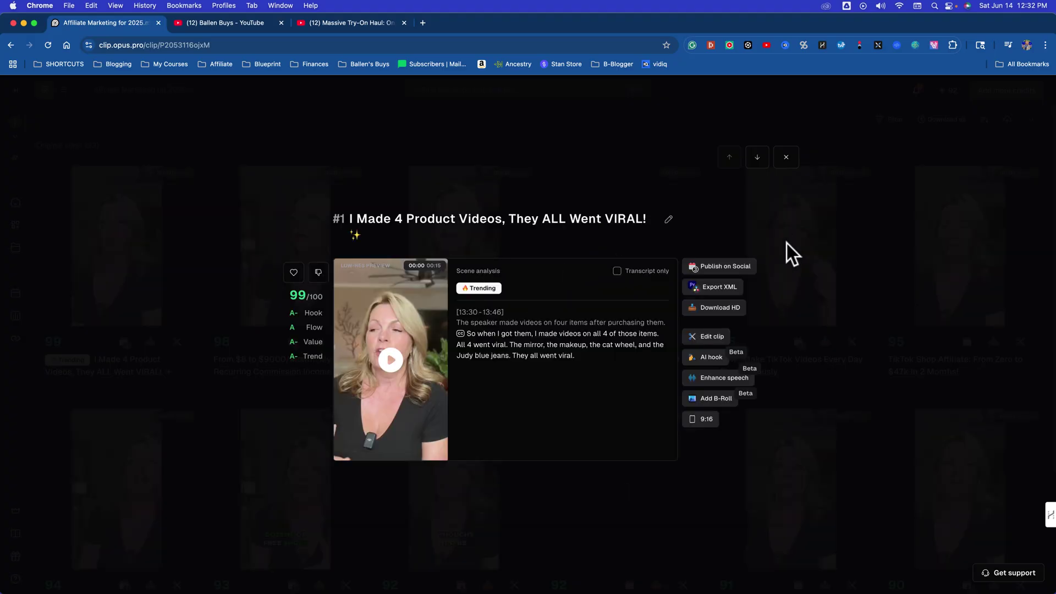
{"action": "left_click", "coordinate": [671, 148]}
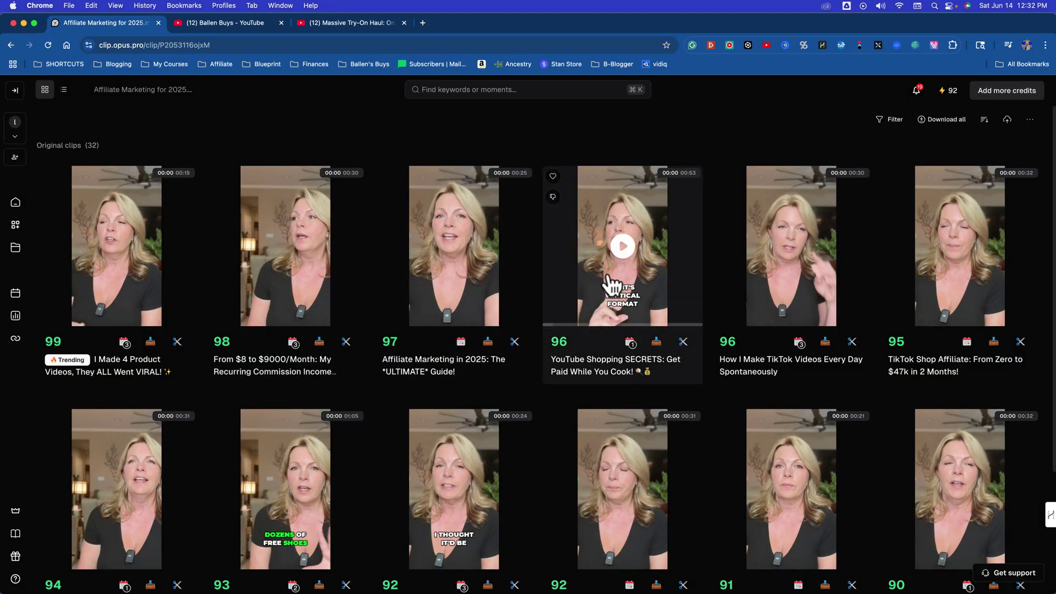
- Preview the 96-scored YouTube Shopping SECRETS clip with system volume lowered, then go to the YouTube tab
{"action": "left_click", "coordinate": [623, 251]}
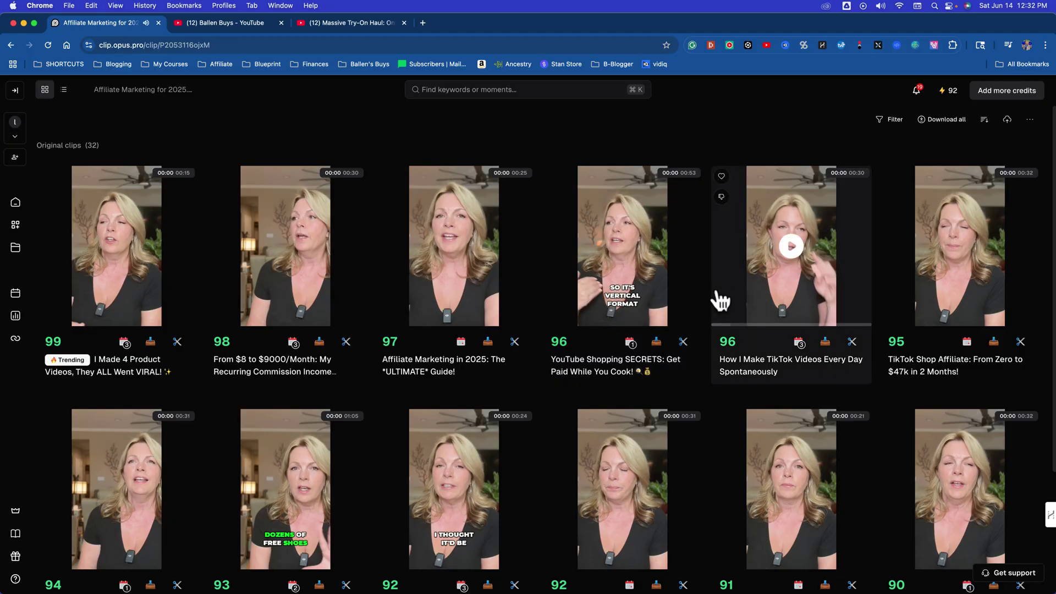
{"action": "left_click", "coordinate": [949, 6]}
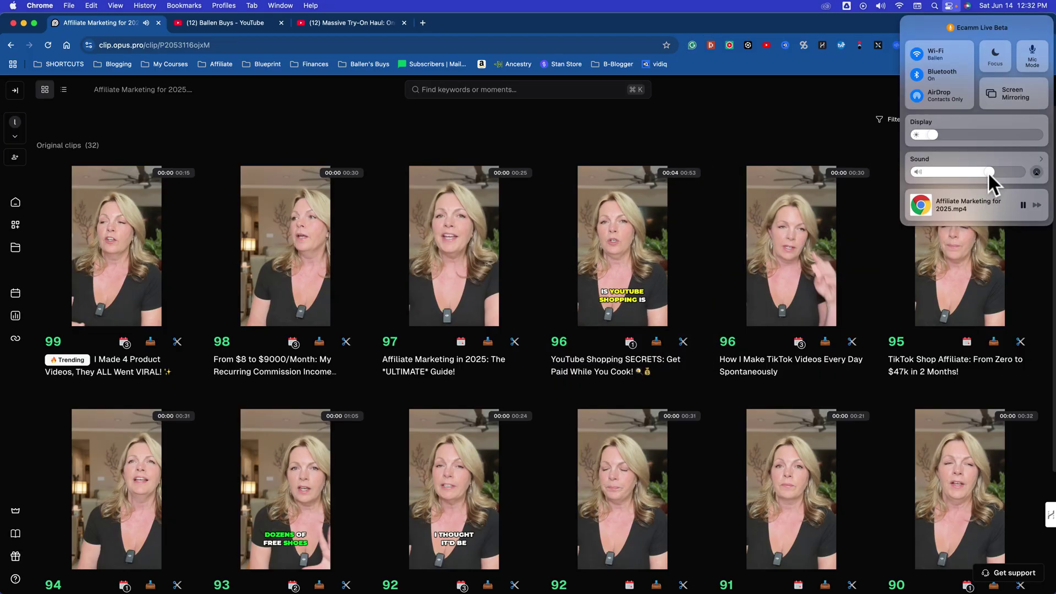
{"action": "left_click_drag", "start_coordinate": [989, 173], "coordinate": [970, 176]}
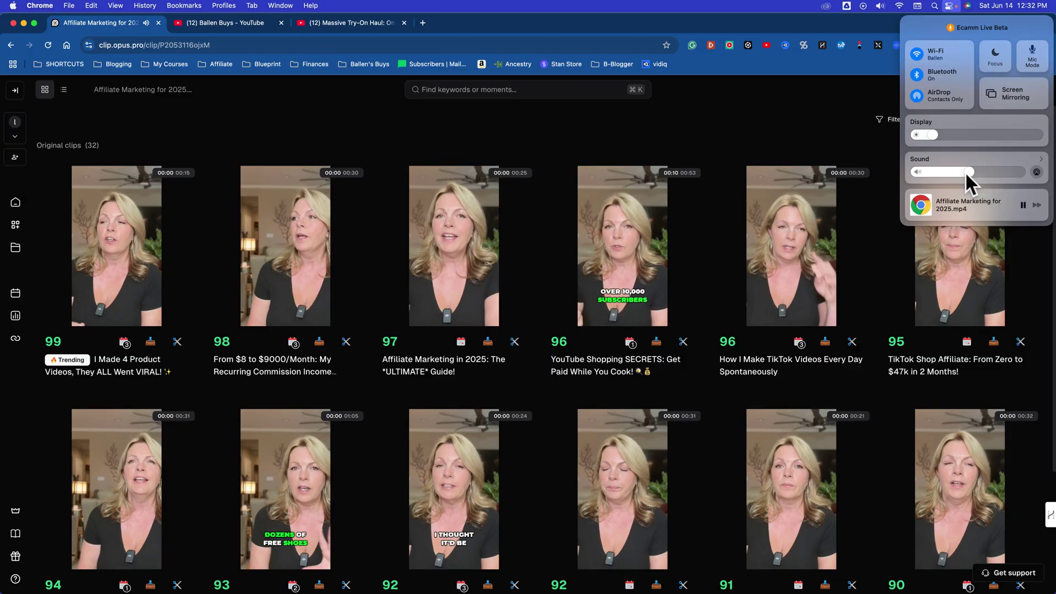
{"action": "left_click", "coordinate": [609, 173]}
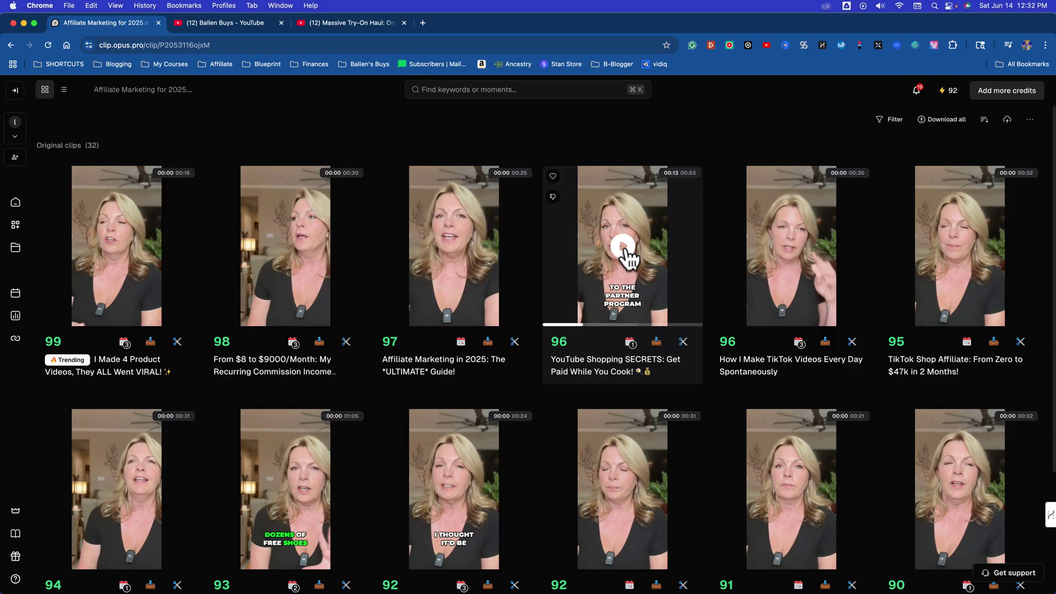
{"action": "scroll", "coordinate": [626, 256], "scroll_direction": "down", "scroll_amount": 7}
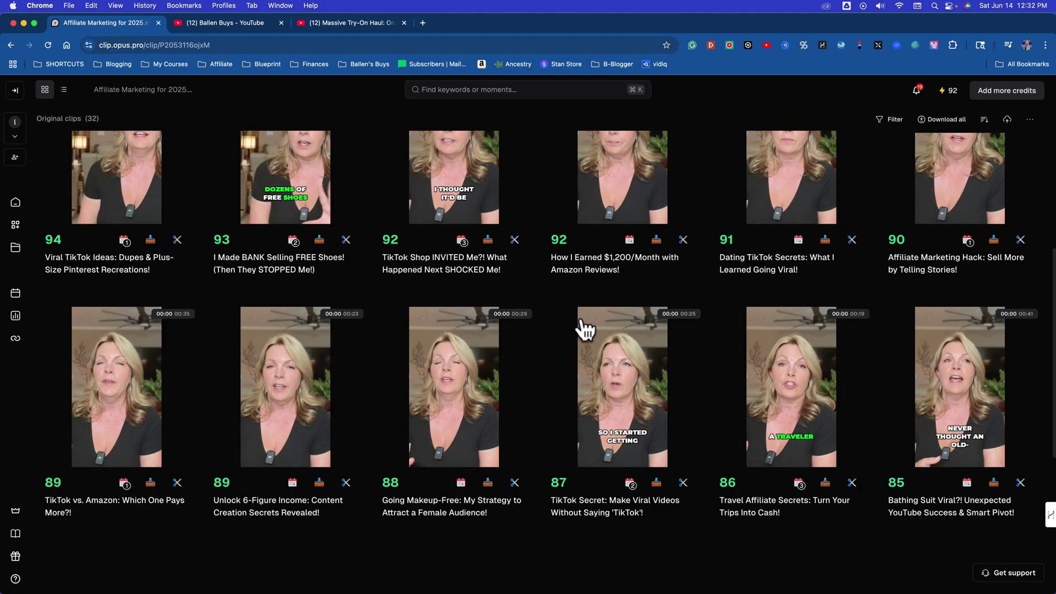
{"action": "scroll", "coordinate": [583, 333], "scroll_direction": "down", "scroll_amount": 8}
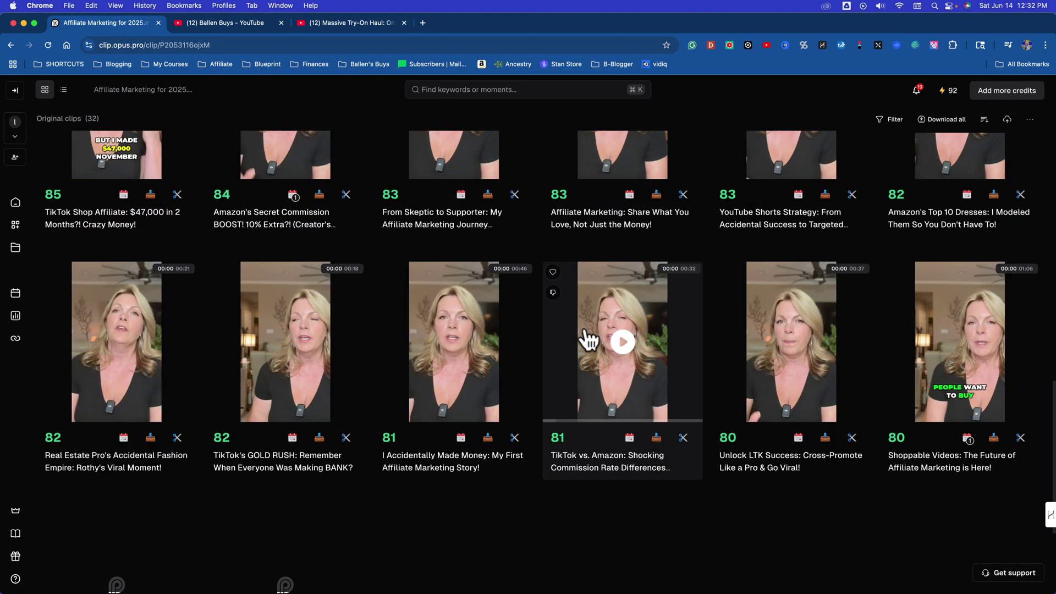
{"action": "scroll", "coordinate": [585, 336], "scroll_direction": "up", "scroll_amount": 15}
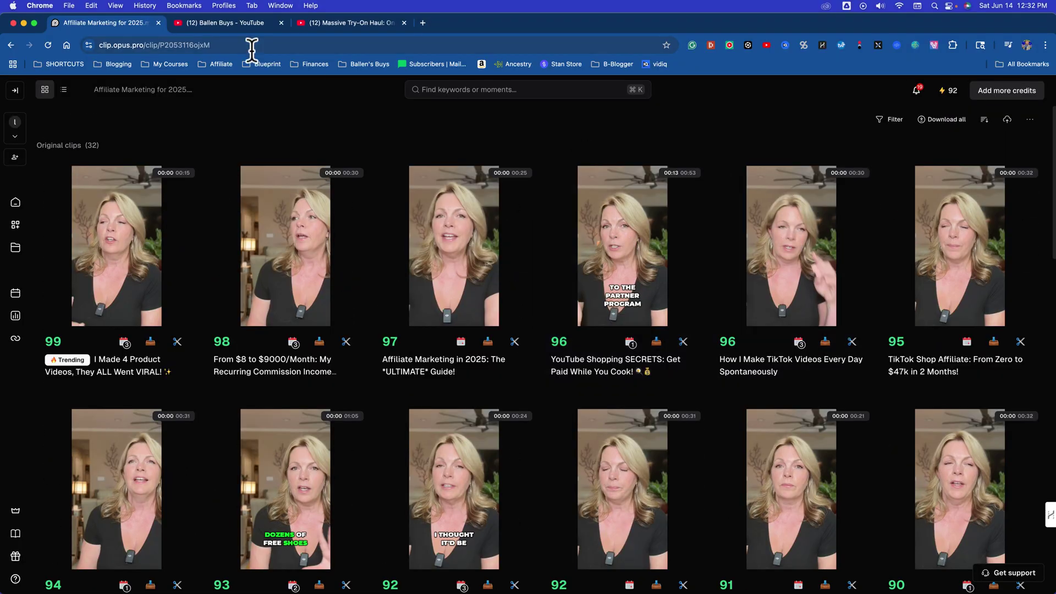
{"action": "left_click", "coordinate": [233, 29]}
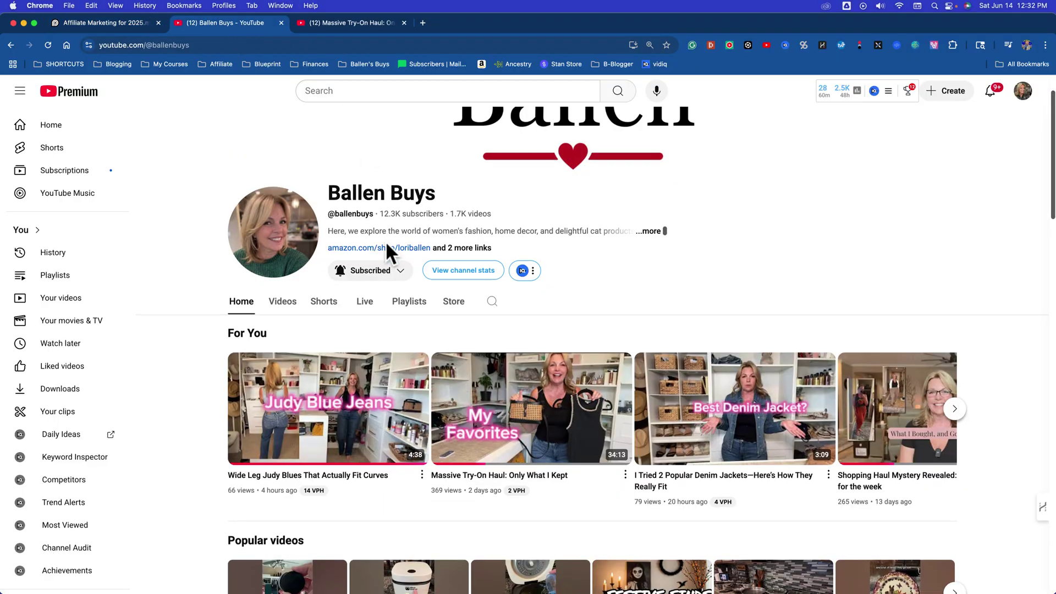
- Page through the For You row and open the home gym video
{"action": "scroll", "coordinate": [383, 245], "scroll_direction": "down", "scroll_amount": 2}
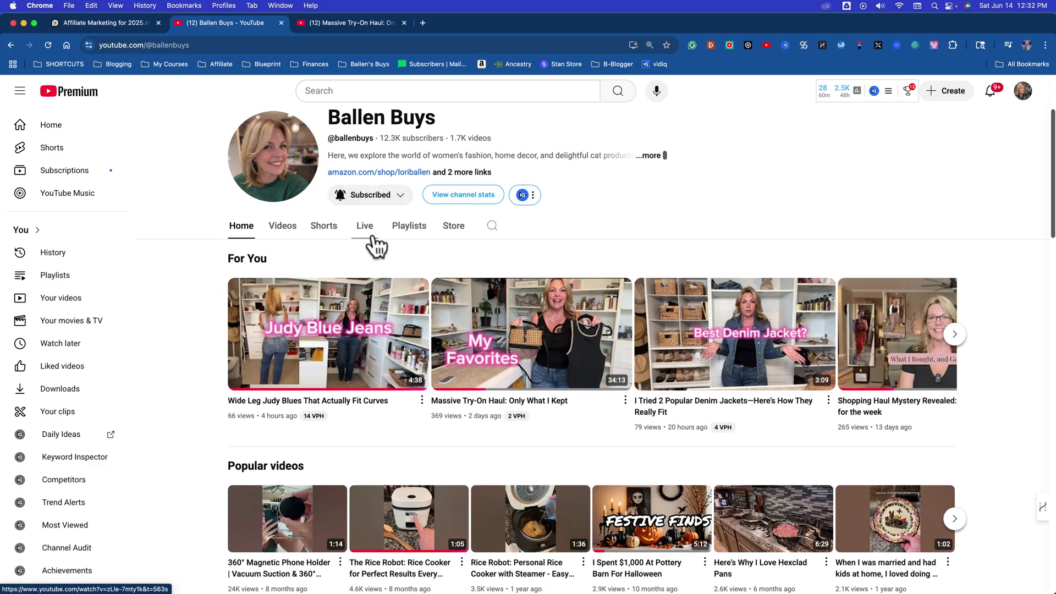
{"action": "left_click", "coordinate": [956, 337]}
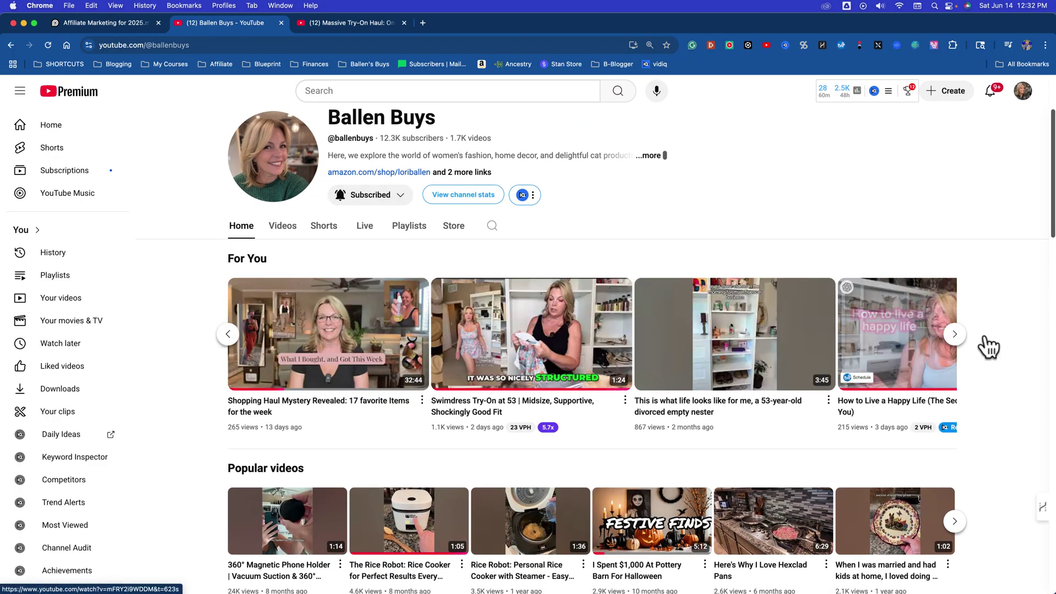
{"action": "left_click", "coordinate": [956, 338]}
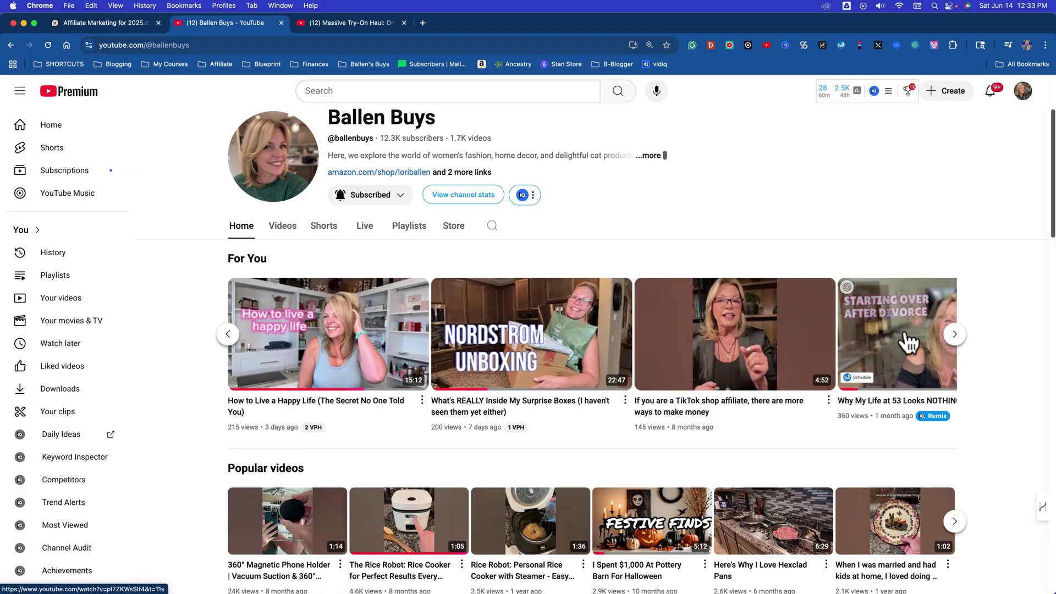
{"action": "left_click", "coordinate": [958, 343]}
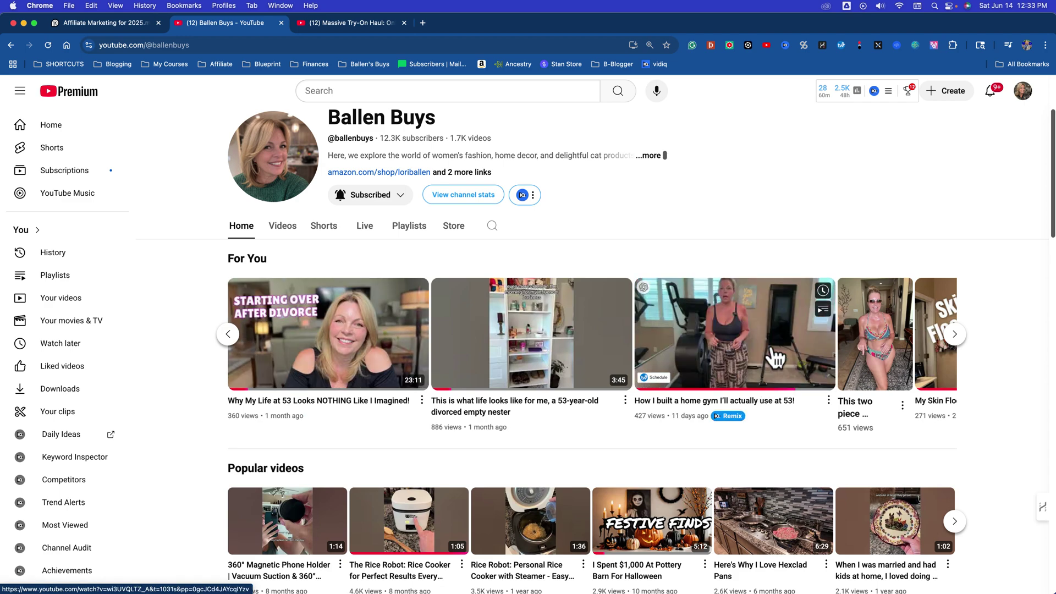
{"action": "left_click", "coordinate": [730, 345]}
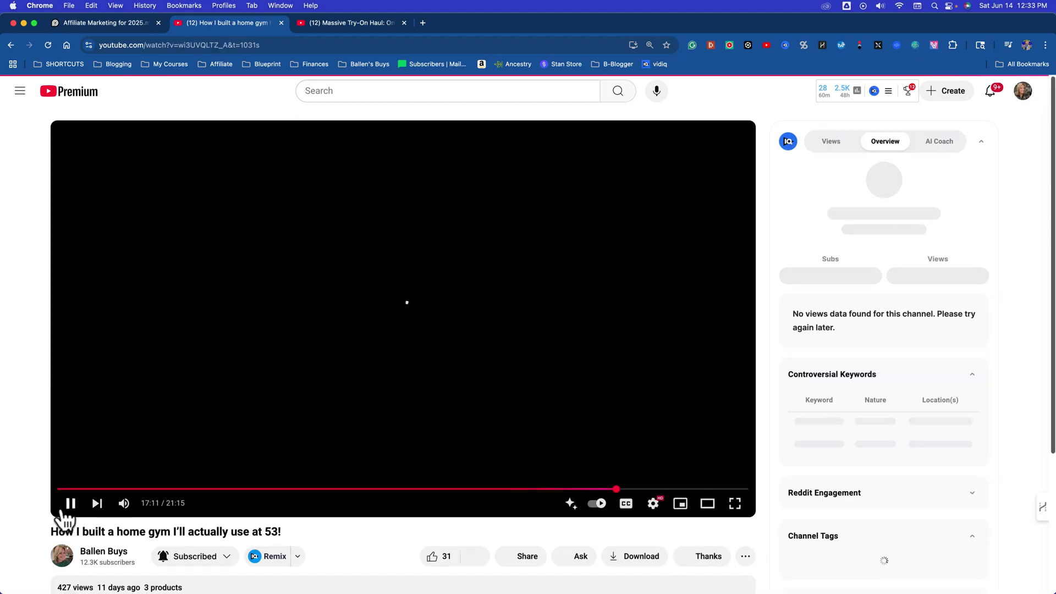
- Copy the home gym video's share link and return to OpusClip
{"action": "scroll", "coordinate": [22, 498], "scroll_direction": "down", "scroll_amount": 2}
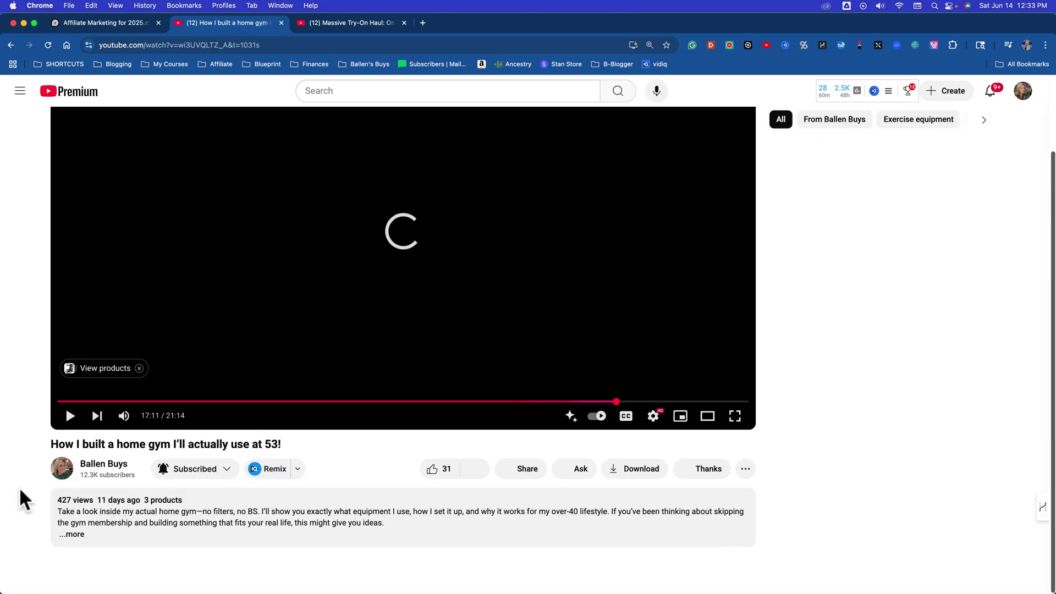
{"action": "left_click", "coordinate": [525, 472]}
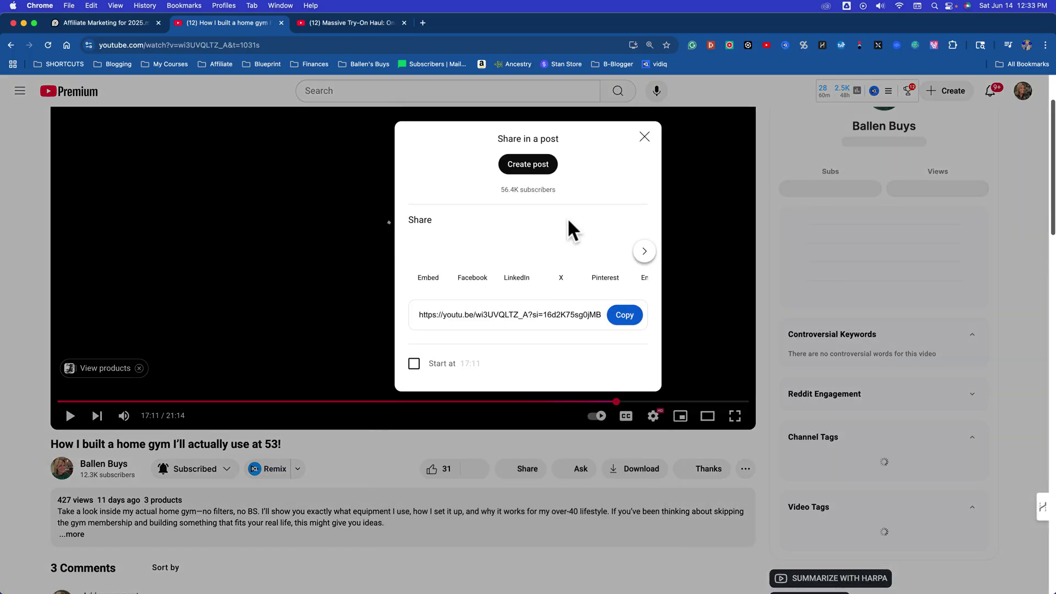
{"action": "left_click", "coordinate": [624, 393]}
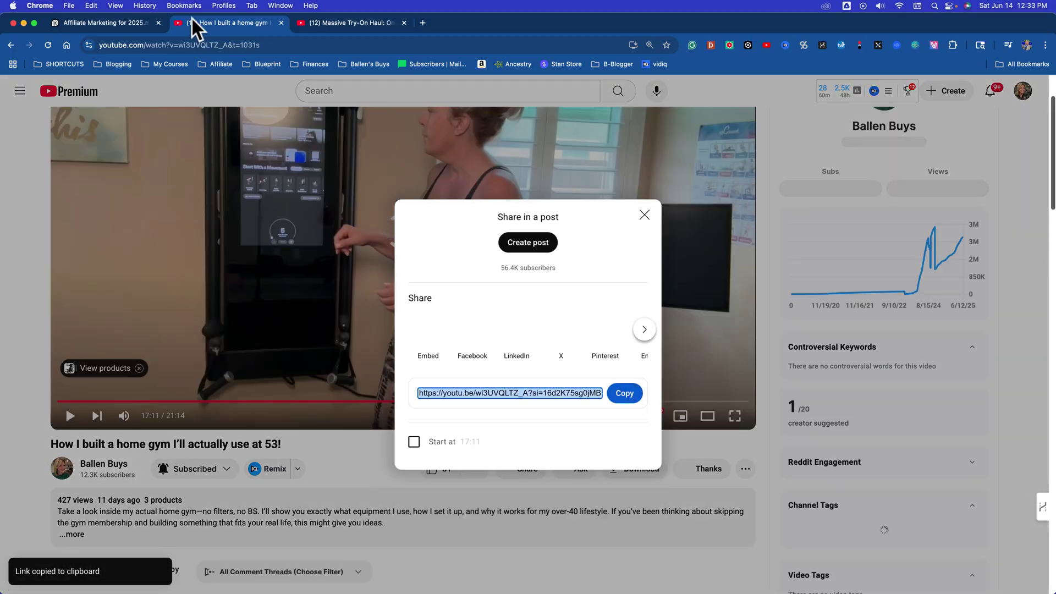
{"action": "left_click", "coordinate": [101, 23]}
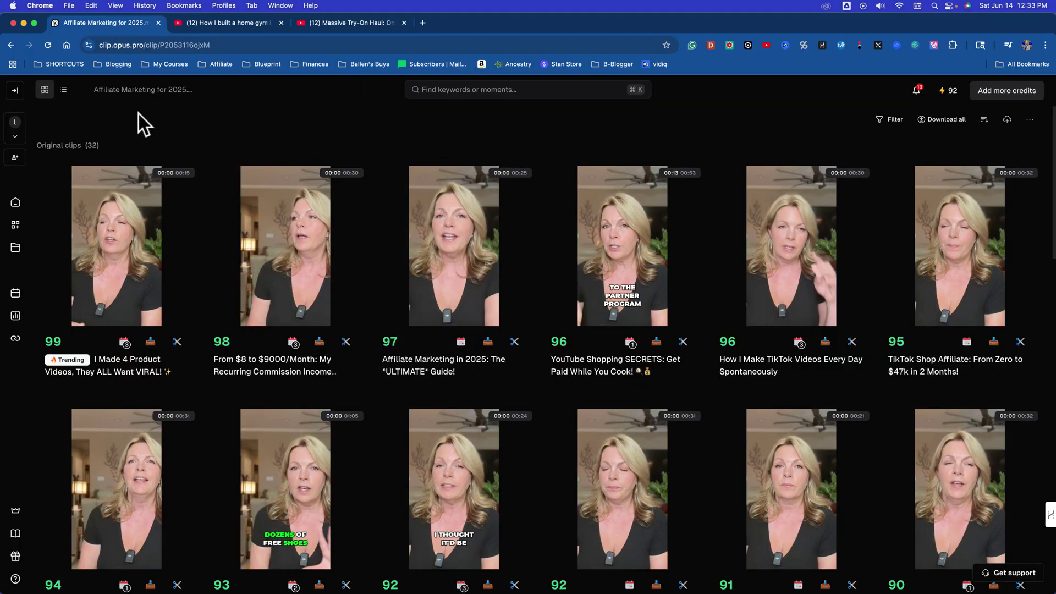
- Recopy the home gym video's YouTube share link and paste it into the OpusClip dashboard's link field
{"action": "left_click", "coordinate": [16, 202]}
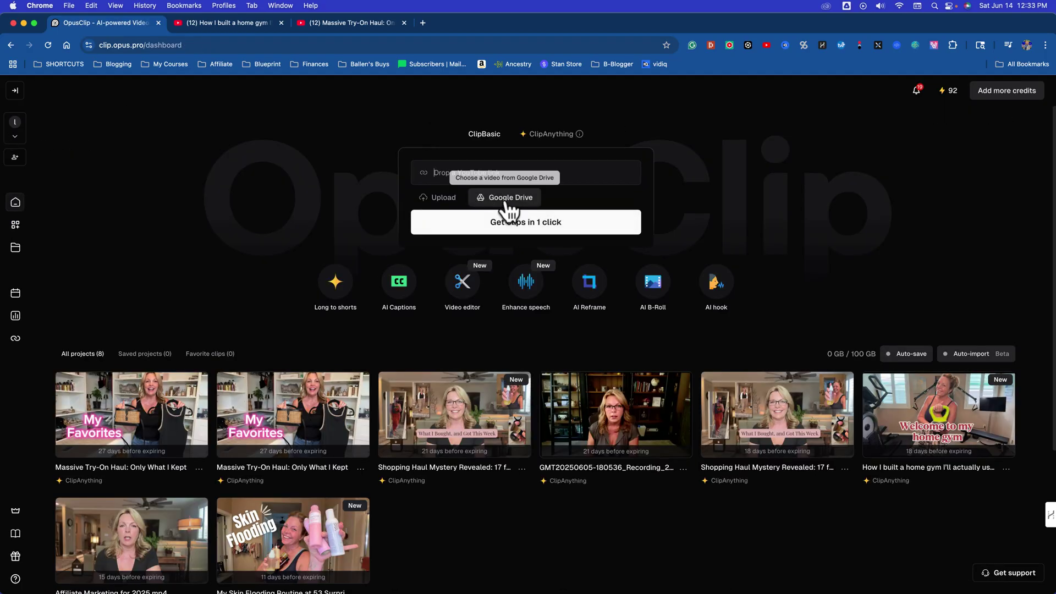
{"action": "left_click", "coordinate": [541, 221]}
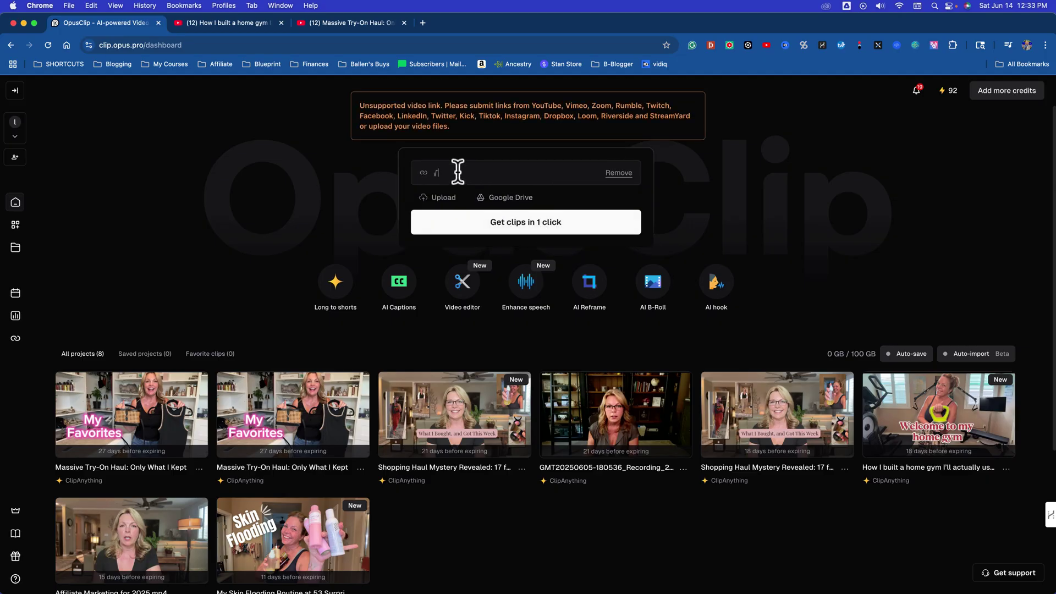
{"action": "left_click", "coordinate": [275, 25]}
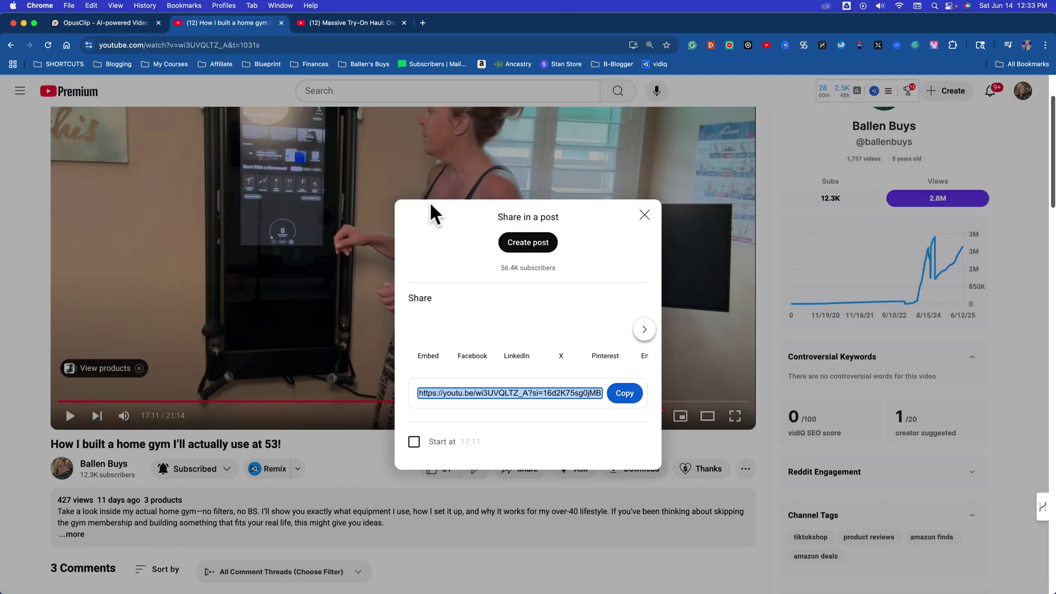
{"action": "left_click", "coordinate": [625, 396]}
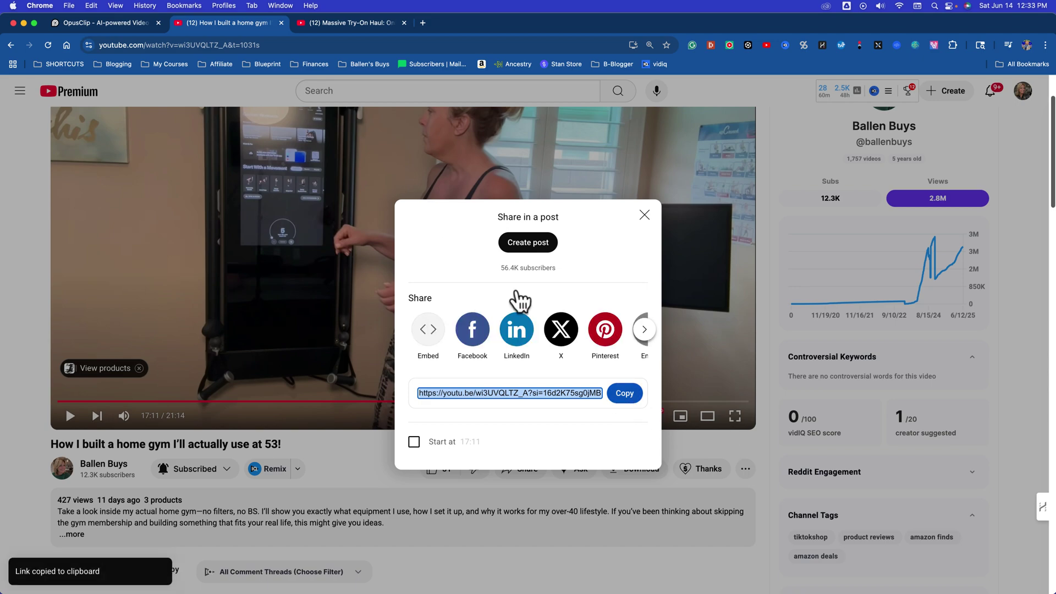
{"action": "left_click", "coordinate": [117, 26]}
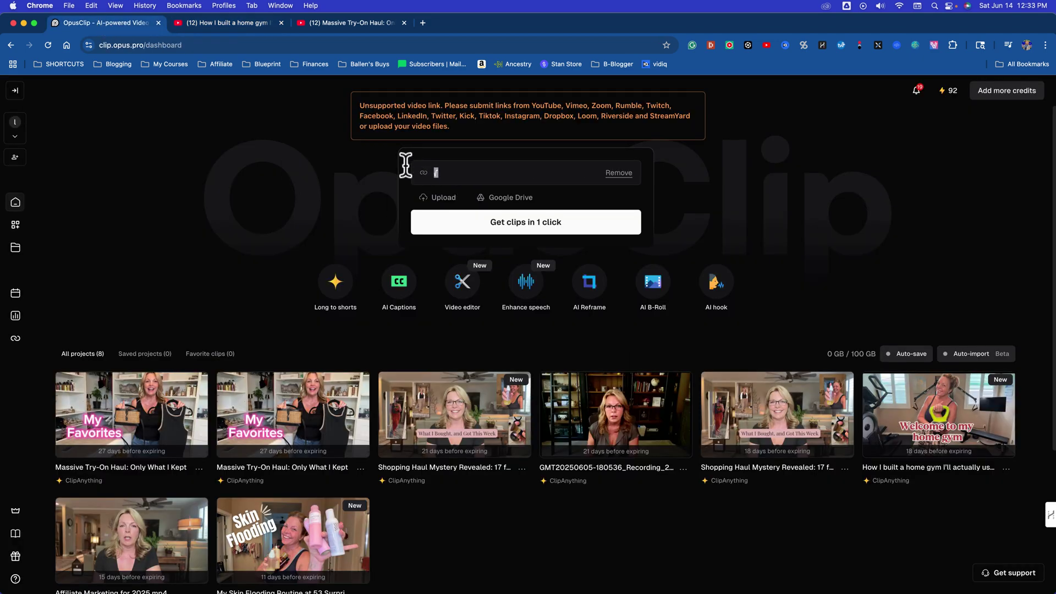
{"action": "key", "text": "super+v"}
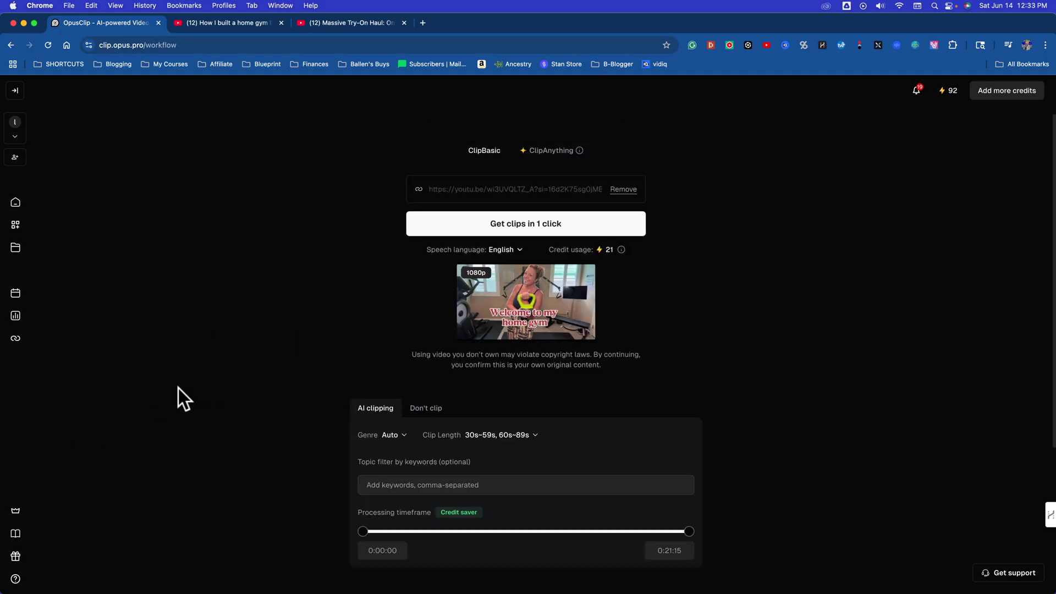
- Scroll through the clipping settings: Auto genre, 30s–59s and 60s–89s lengths, 21 credits
{"action": "scroll", "coordinate": [783, 333], "scroll_direction": "down", "scroll_amount": 3}
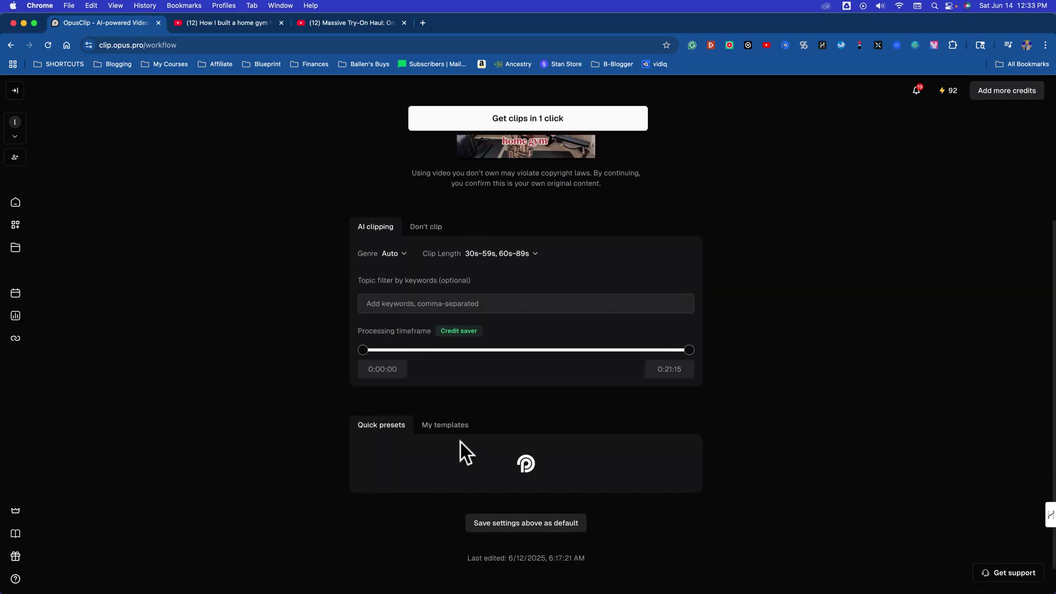
{"action": "scroll", "coordinate": [460, 434], "scroll_direction": "up", "scroll_amount": 3}
{"action": "mouse_move", "coordinate": [534, 292]}
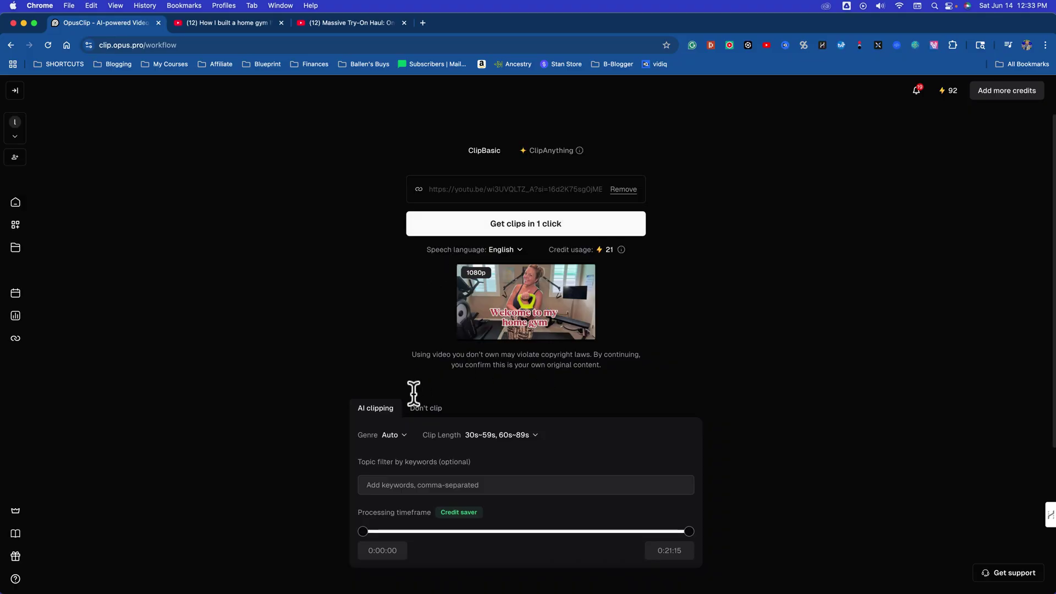
{"action": "scroll", "coordinate": [447, 405], "scroll_direction": "down", "scroll_amount": 2}
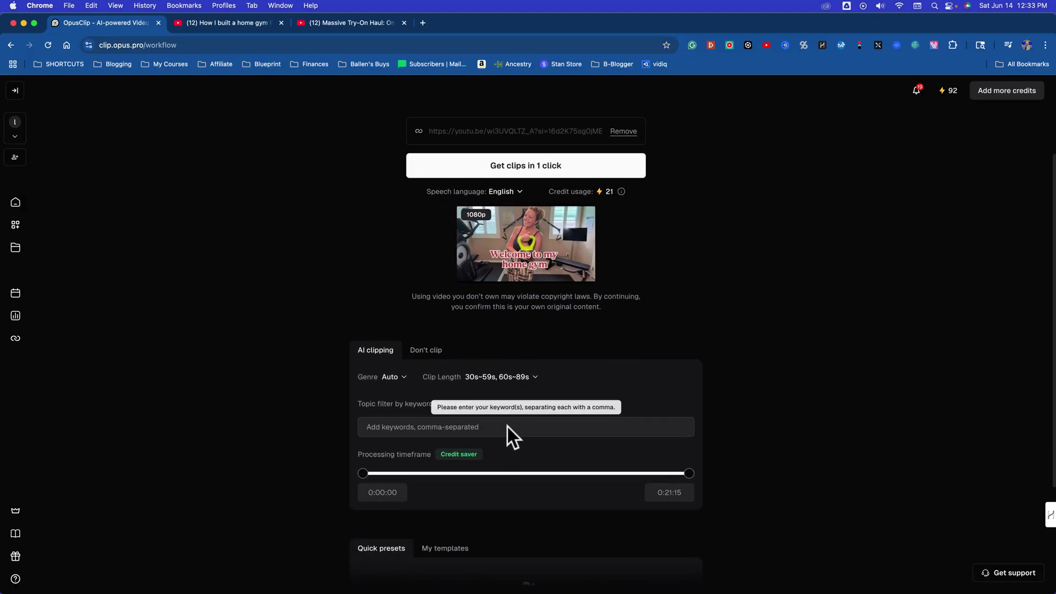
{"action": "scroll", "coordinate": [550, 435], "scroll_direction": "down", "scroll_amount": 4}
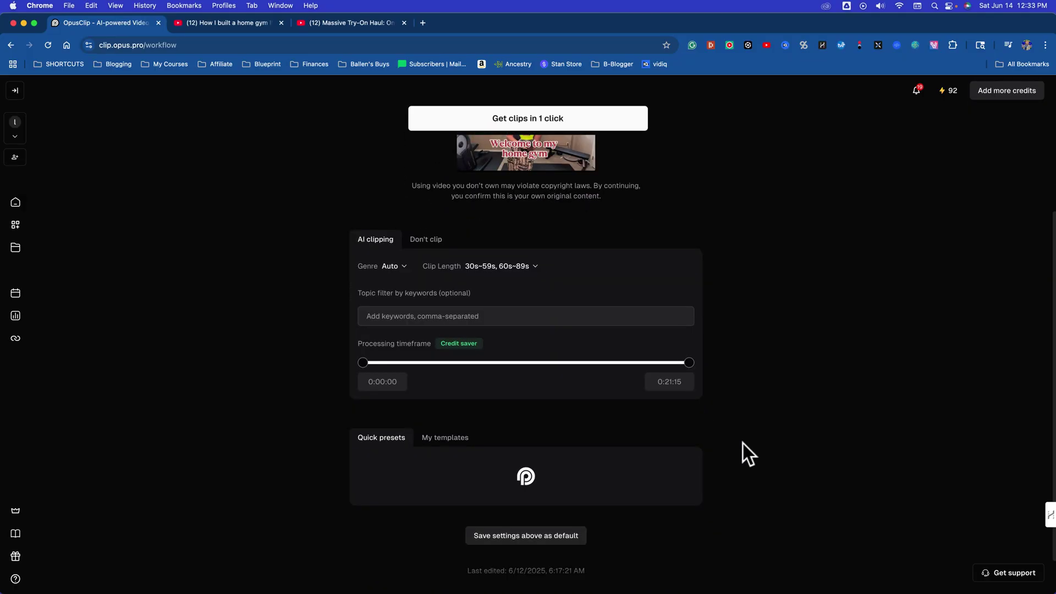
{"action": "scroll", "coordinate": [749, 474], "scroll_direction": "up", "scroll_amount": 6}
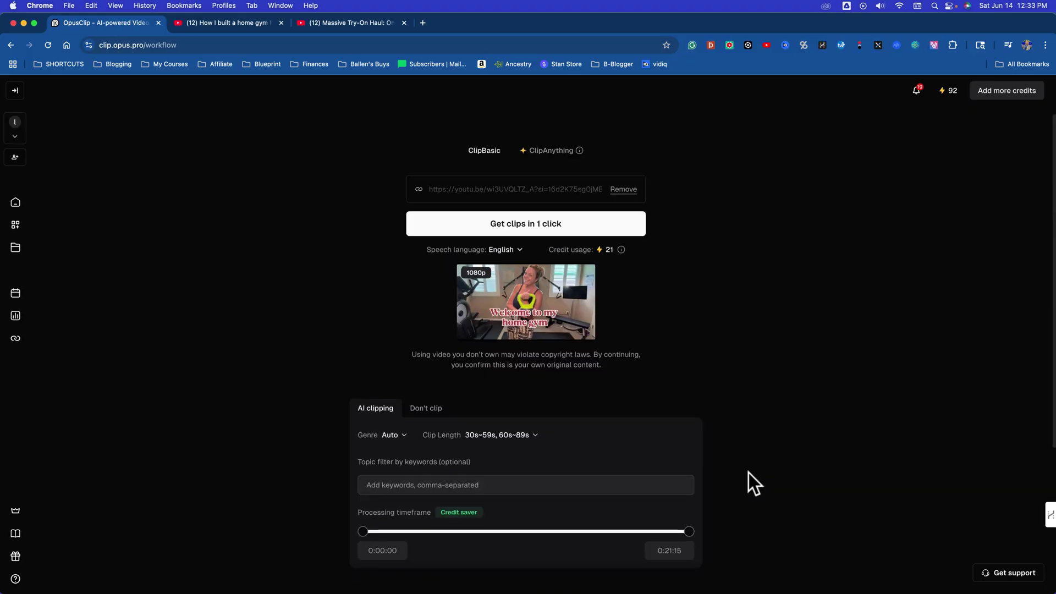
{"action": "scroll", "coordinate": [660, 256], "scroll_direction": "down", "scroll_amount": 2}
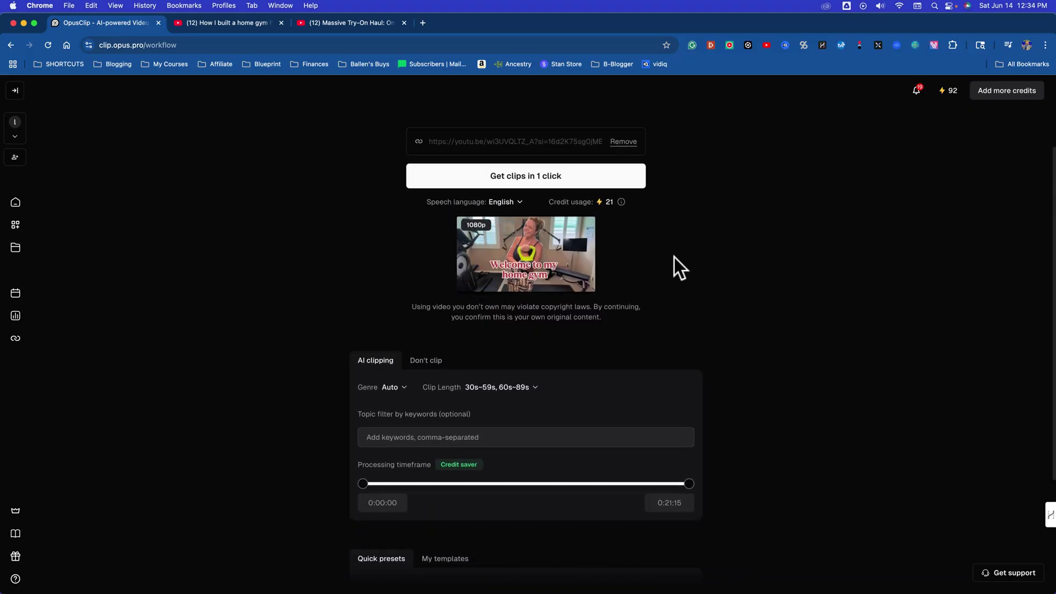
{"action": "scroll", "coordinate": [407, 316], "scroll_direction": "down", "scroll_amount": 2}
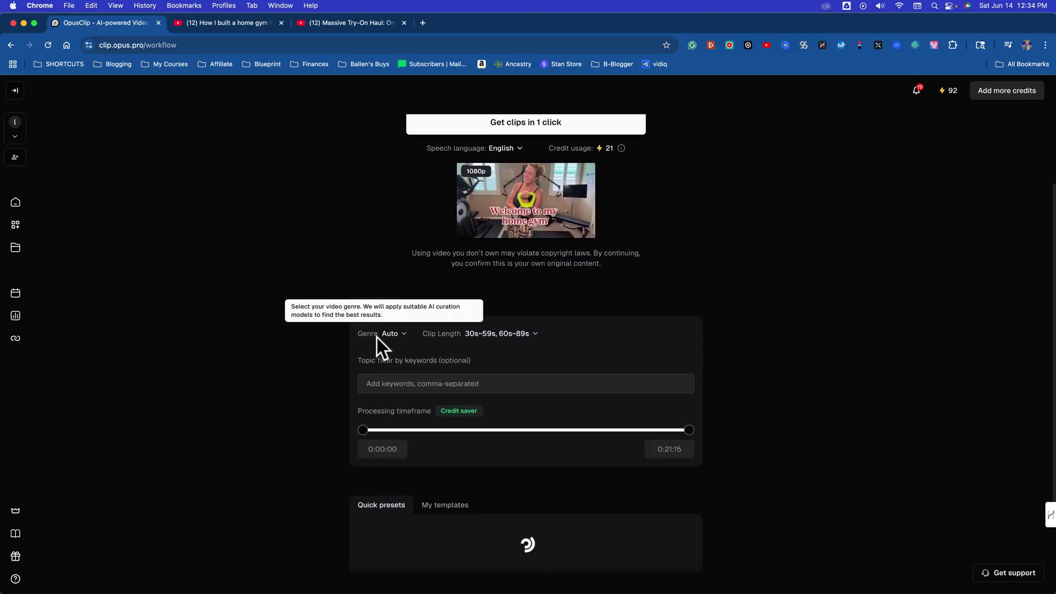
- Set the video genre to Vlog
{"action": "left_click", "coordinate": [401, 336]}
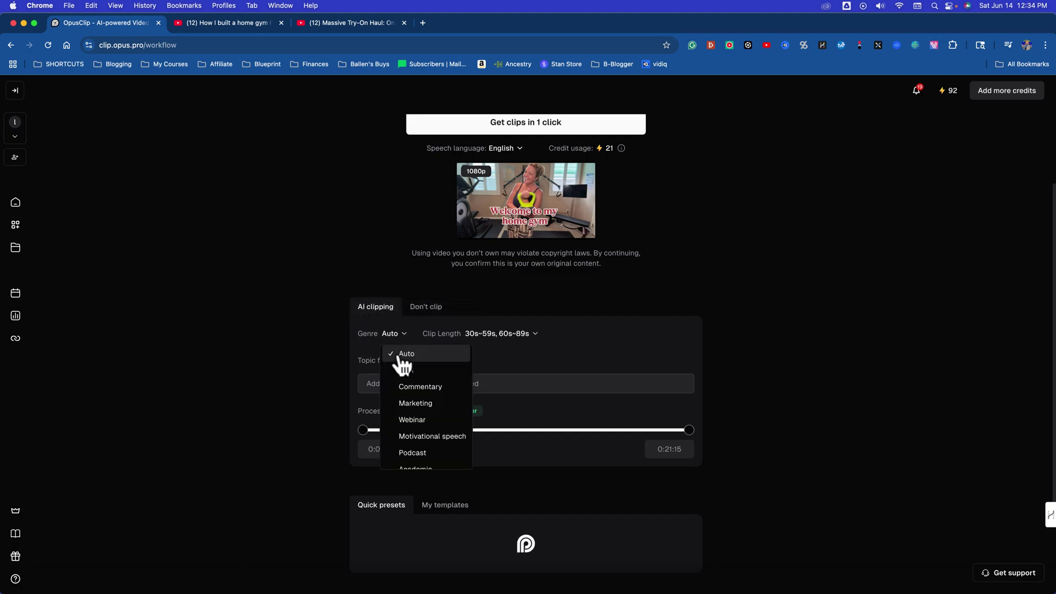
{"action": "scroll", "coordinate": [431, 384], "scroll_direction": "down", "scroll_amount": 1}
{"action": "scroll", "coordinate": [431, 394], "scroll_direction": "down", "scroll_amount": 5}
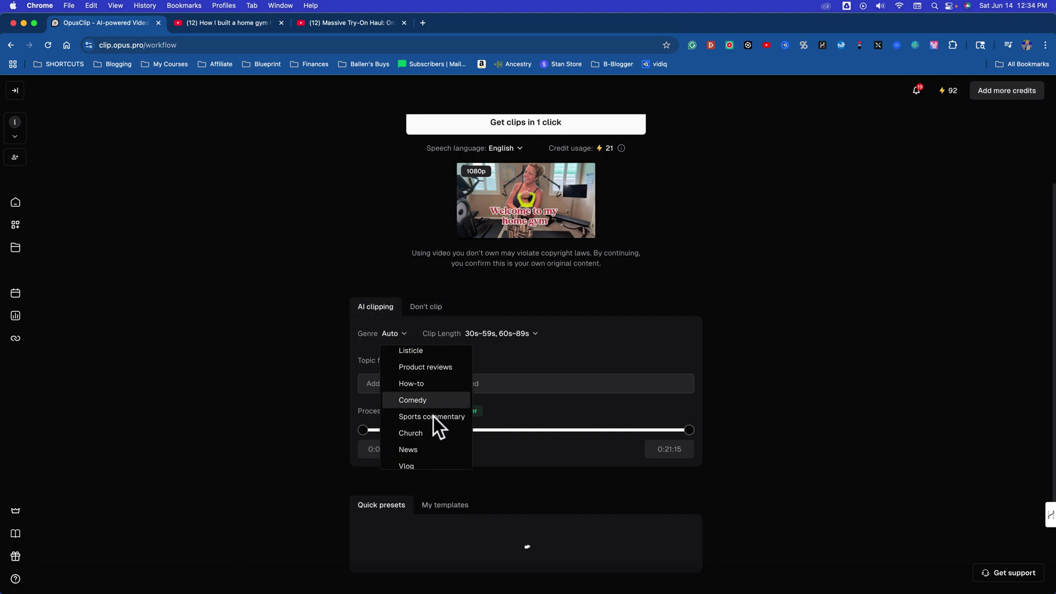
{"action": "scroll", "coordinate": [433, 396], "scroll_direction": "down", "scroll_amount": 1}
{"action": "scroll", "coordinate": [434, 417], "scroll_direction": "down", "scroll_amount": 2}
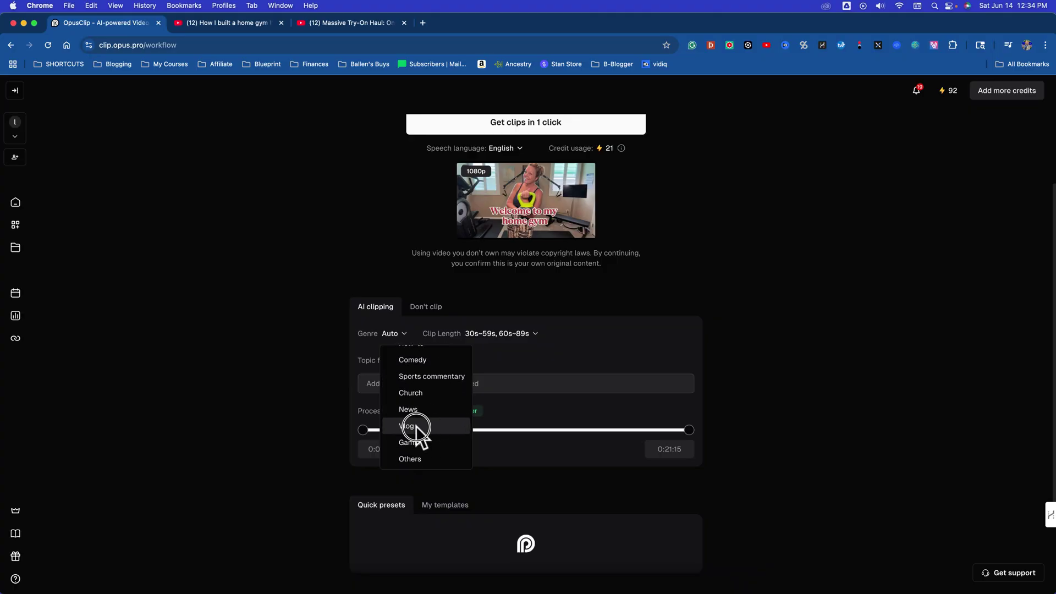
{"action": "left_click", "coordinate": [421, 427]}
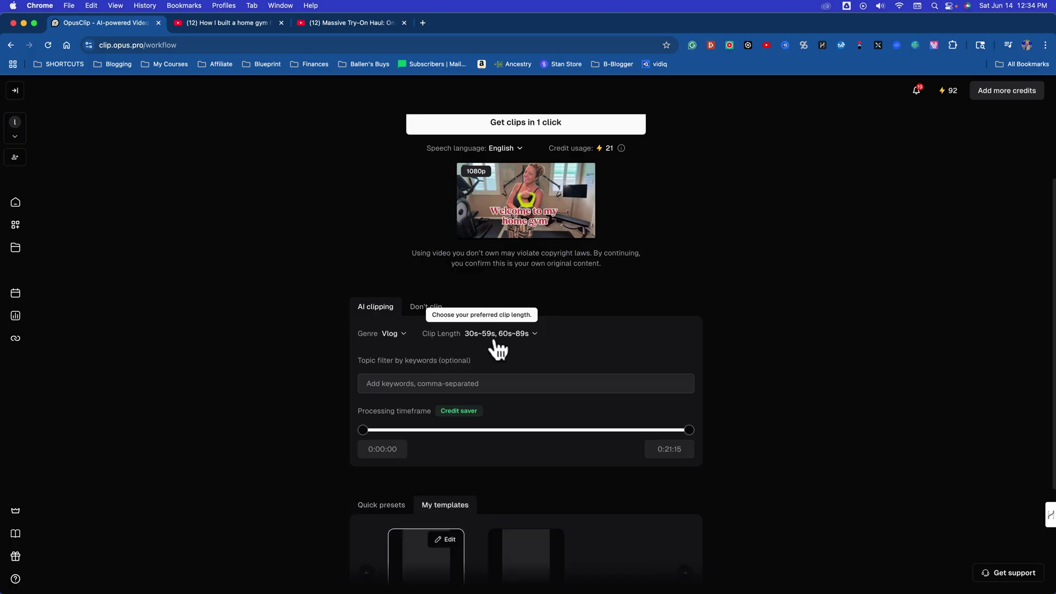
- Change clip lengths from 30s~59s and 60s~89s to 90s~3m, 3m~5m and 5m~10m
{"action": "left_click", "coordinate": [535, 334]}
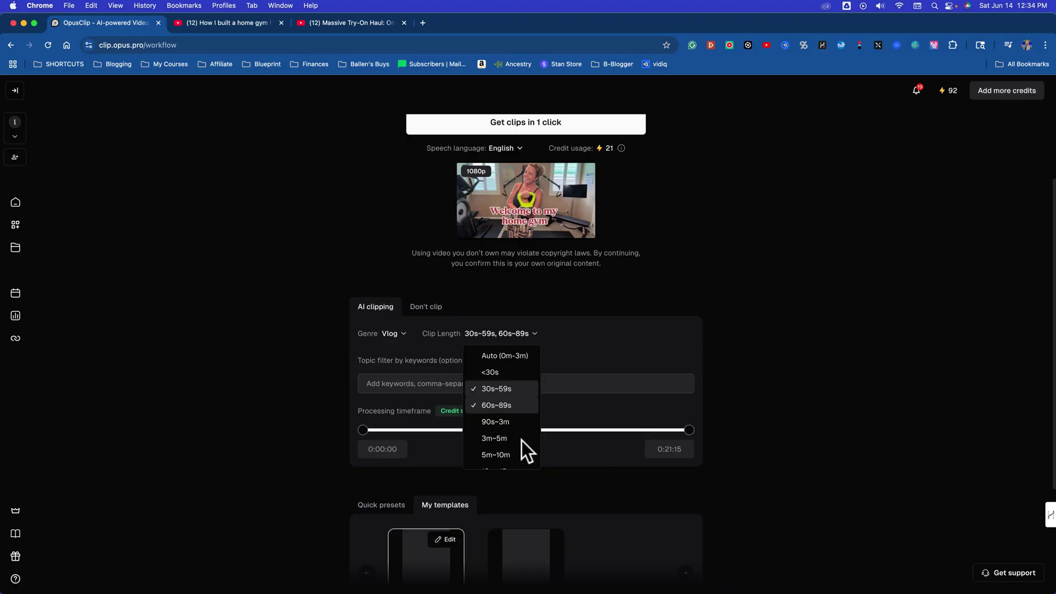
{"action": "left_click", "coordinate": [473, 391]}
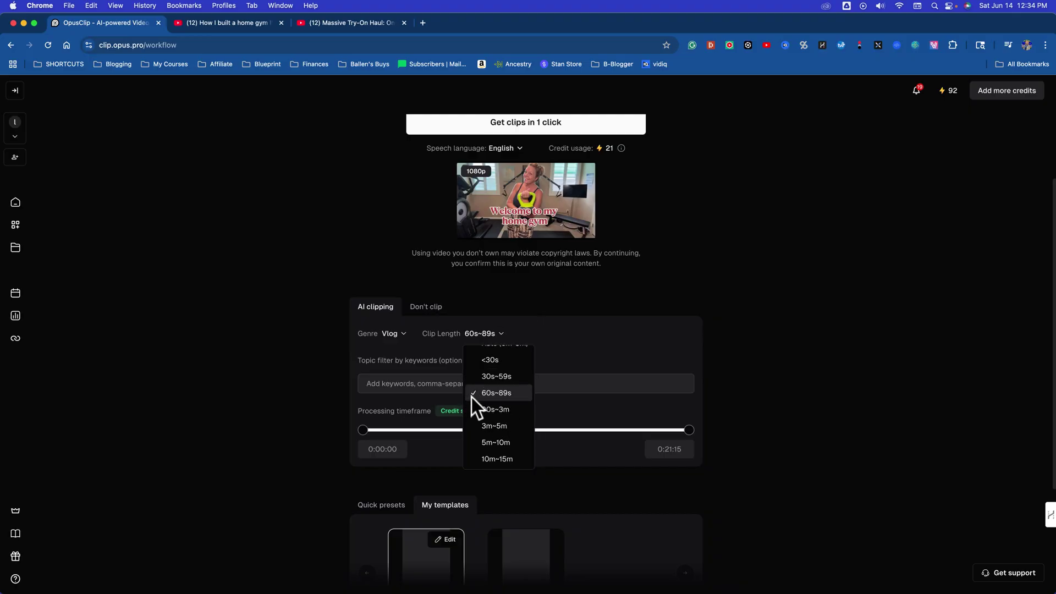
{"action": "left_click", "coordinate": [475, 410]}
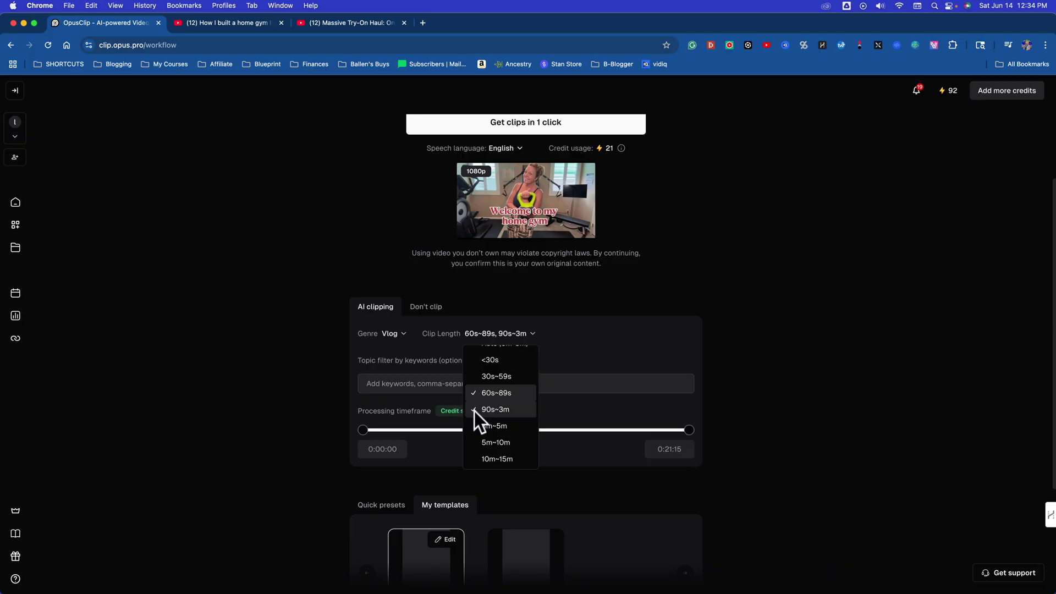
{"action": "left_click", "coordinate": [473, 393]}
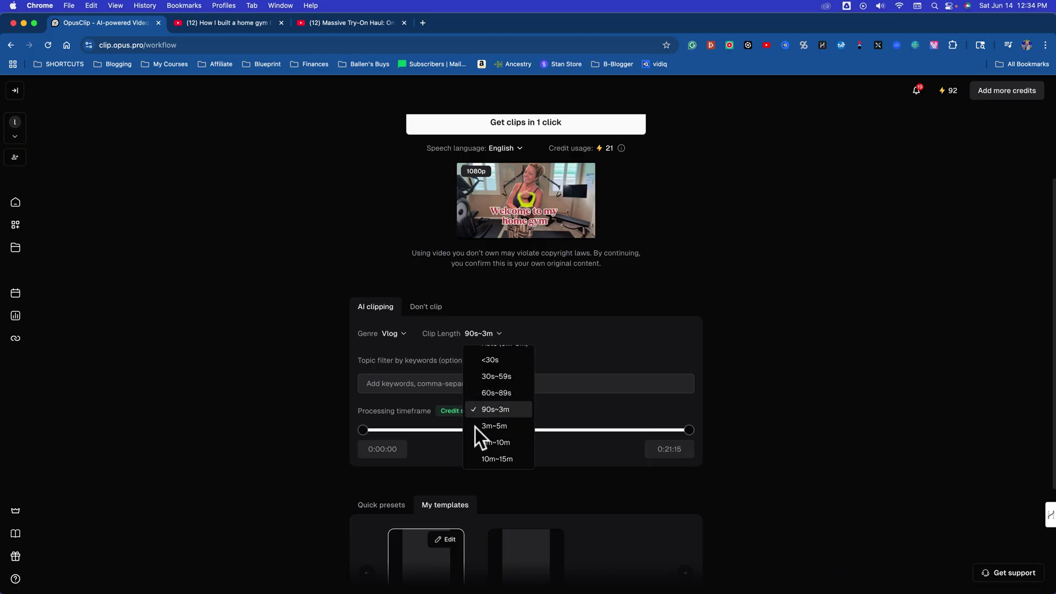
{"action": "left_click", "coordinate": [474, 427]}
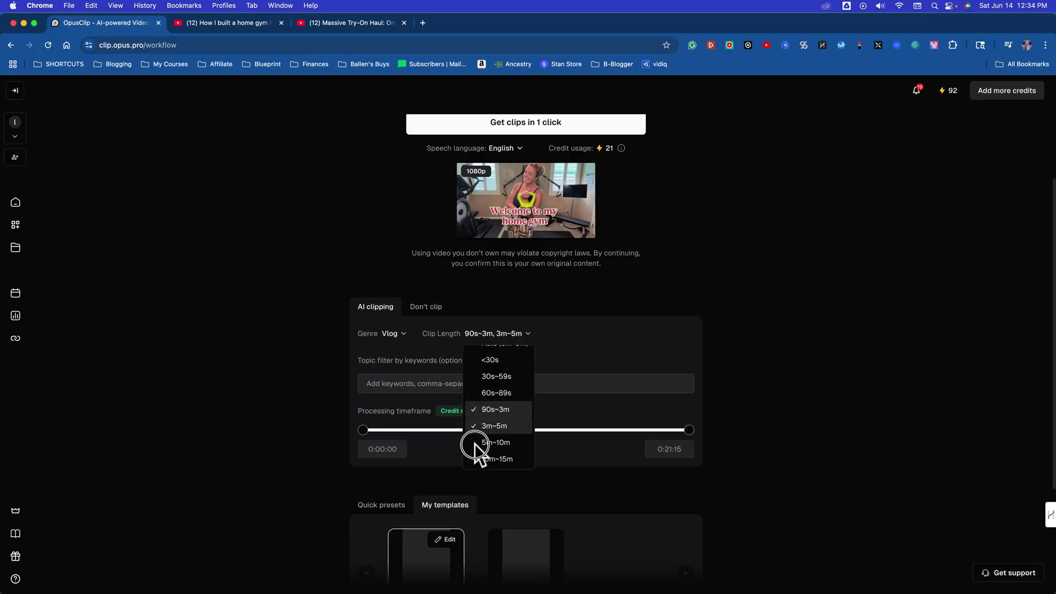
{"action": "left_click", "coordinate": [475, 445]}
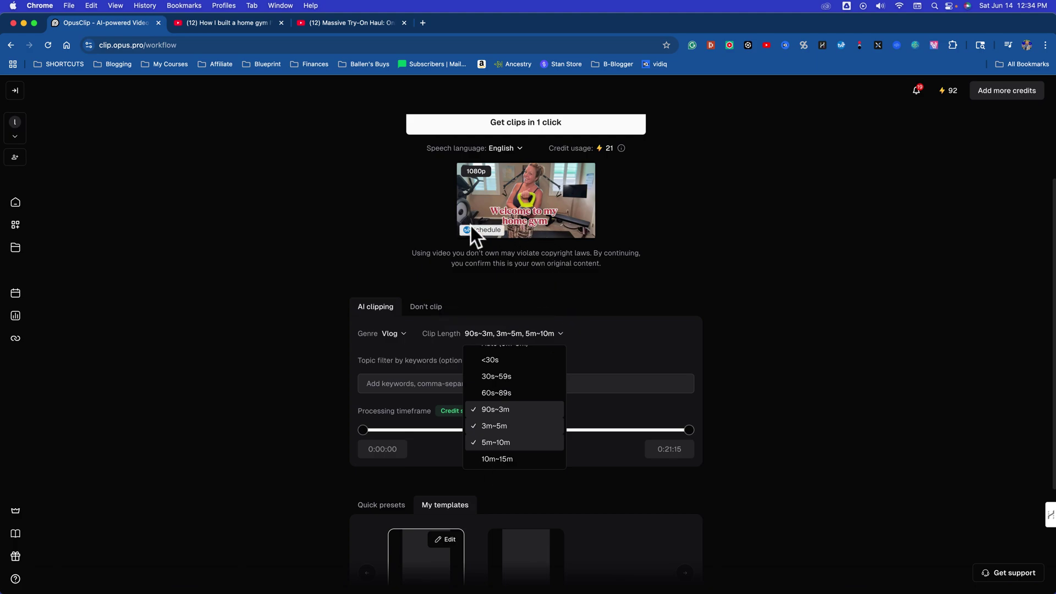
{"action": "left_click", "coordinate": [246, 22]}
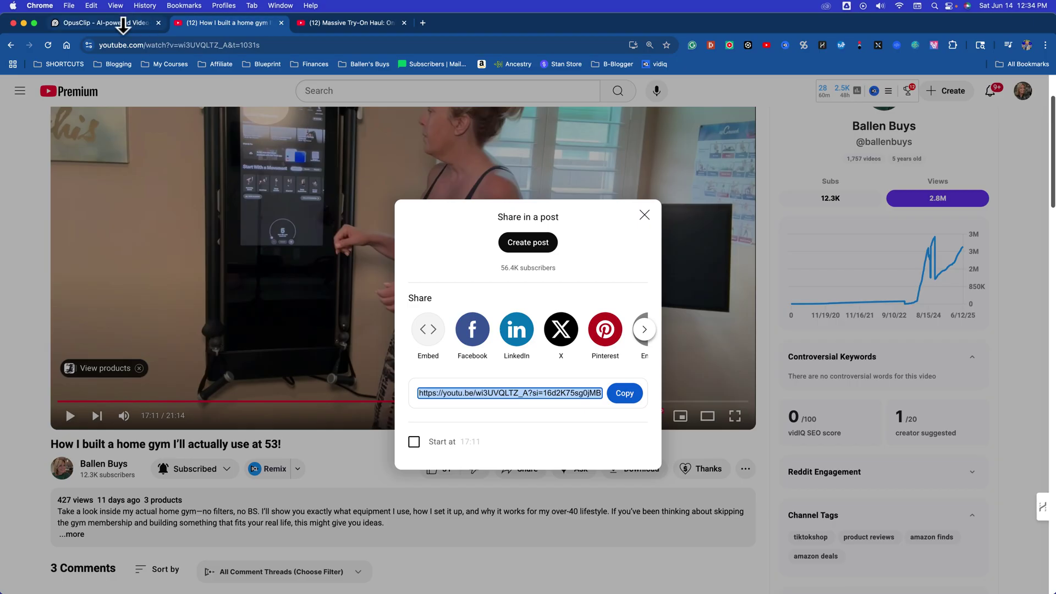
{"action": "left_click", "coordinate": [124, 23]}
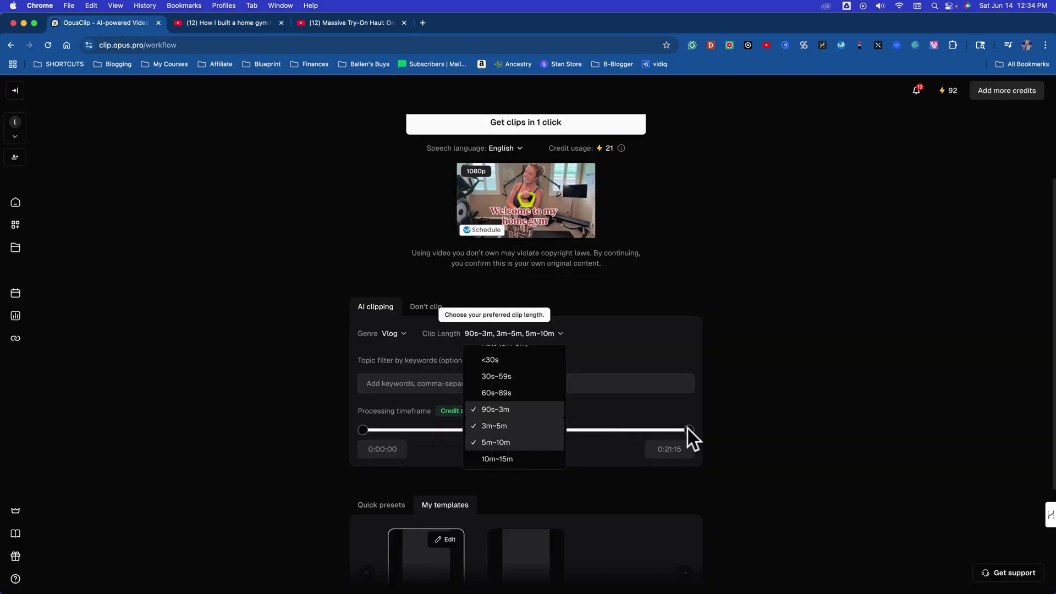
{"action": "left_click", "coordinate": [867, 388]}
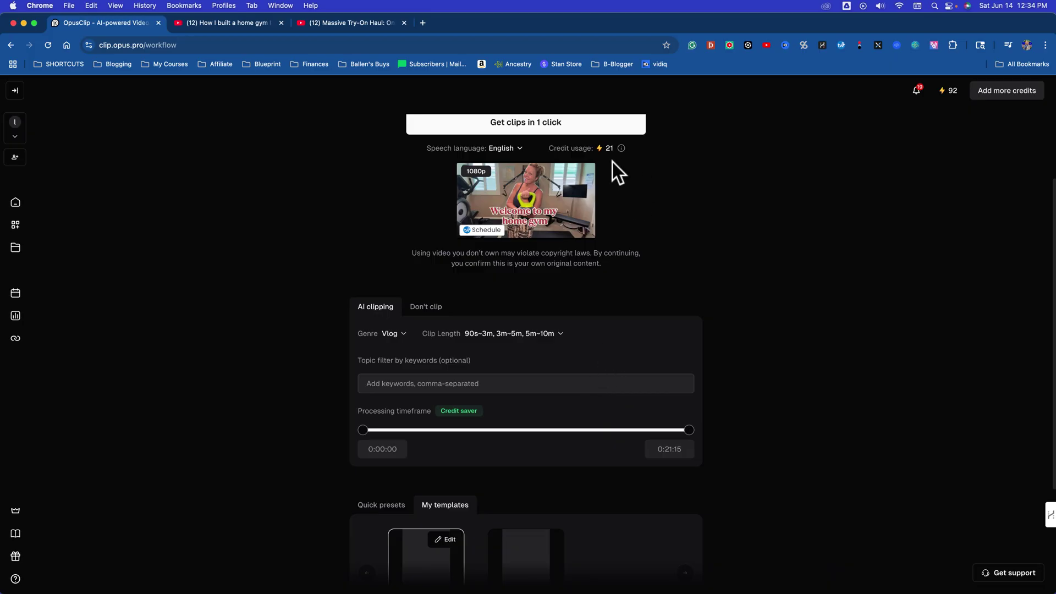
{"action": "scroll", "coordinate": [511, 344], "scroll_direction": "down", "scroll_amount": 5}
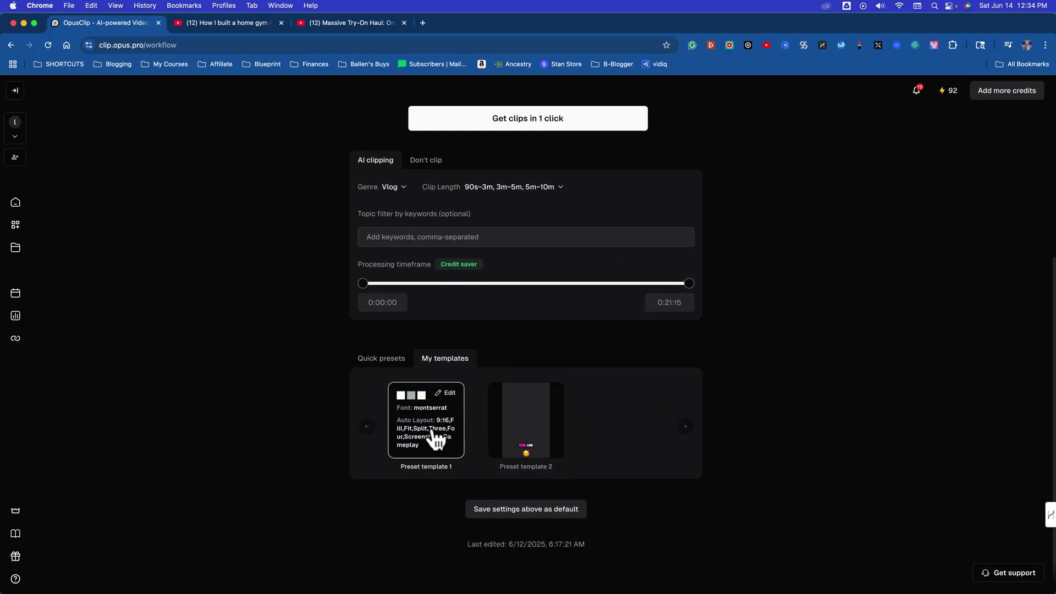
{"action": "mouse_move", "coordinate": [514, 434]}
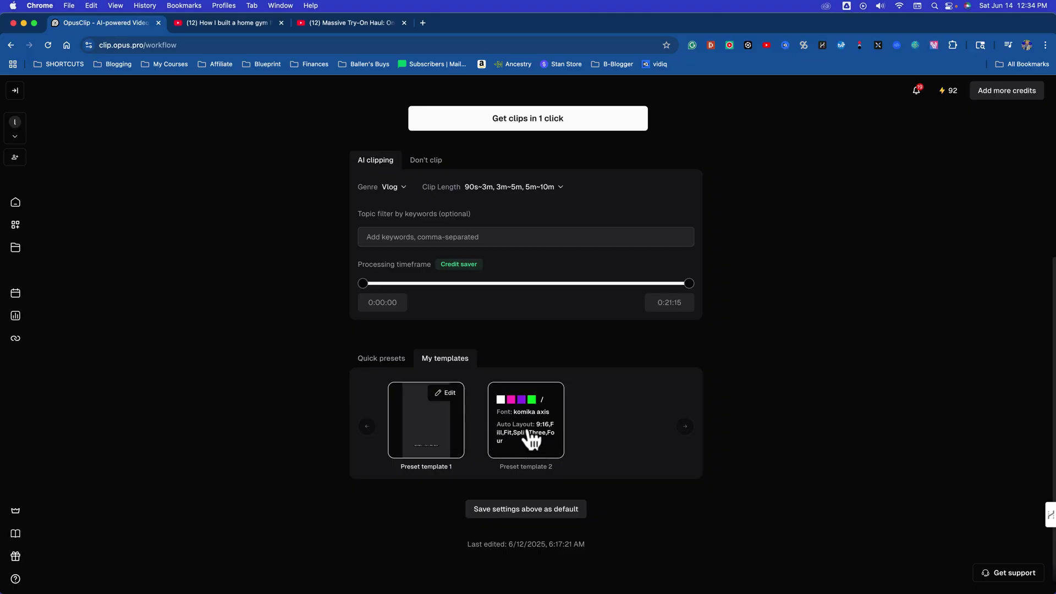
{"action": "scroll", "coordinate": [679, 404], "scroll_direction": "up", "scroll_amount": 8}
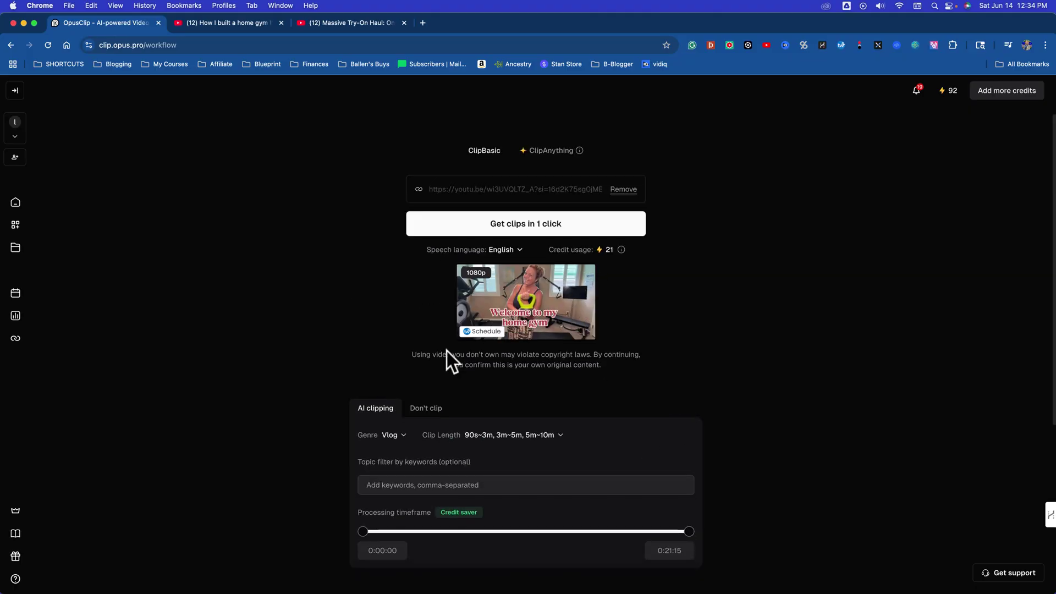
{"action": "scroll", "coordinate": [447, 352], "scroll_direction": "down", "scroll_amount": 2}
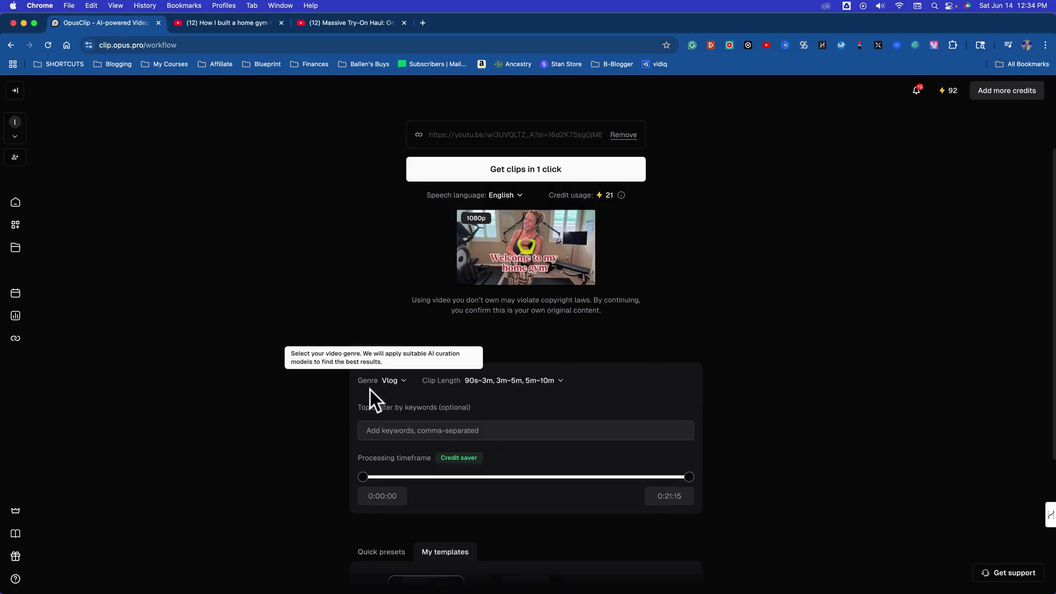
{"action": "scroll", "coordinate": [371, 392], "scroll_direction": "down", "scroll_amount": 3}
{"action": "scroll", "coordinate": [370, 400], "scroll_direction": "up", "scroll_amount": 3}
{"action": "scroll", "coordinate": [371, 392], "scroll_direction": "up", "scroll_amount": 2}
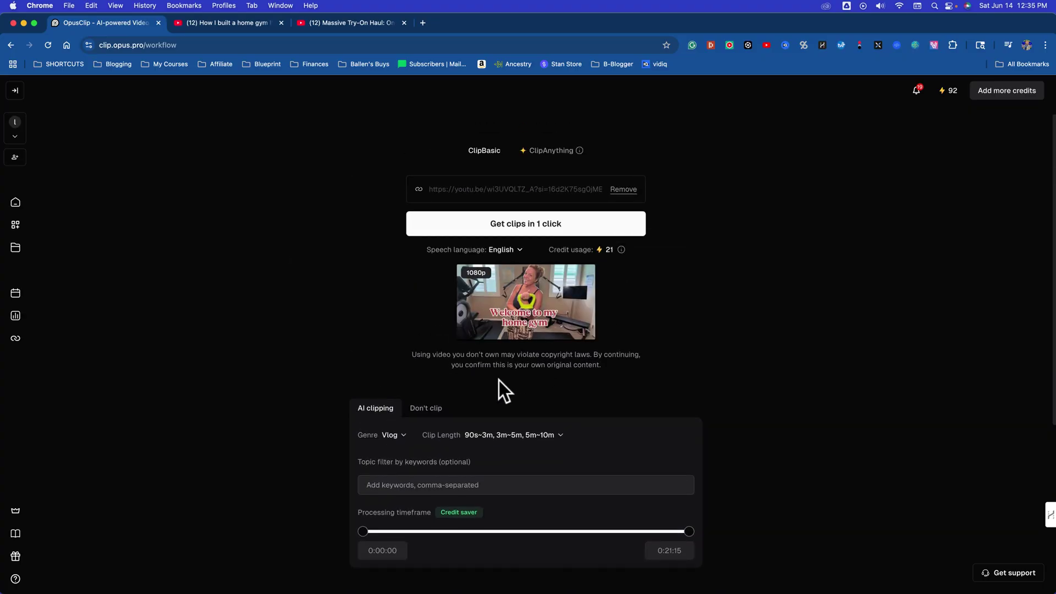
{"action": "scroll", "coordinate": [499, 381], "scroll_direction": "down", "scroll_amount": 1}
{"action": "scroll", "coordinate": [433, 457], "scroll_direction": "down", "scroll_amount": 4}
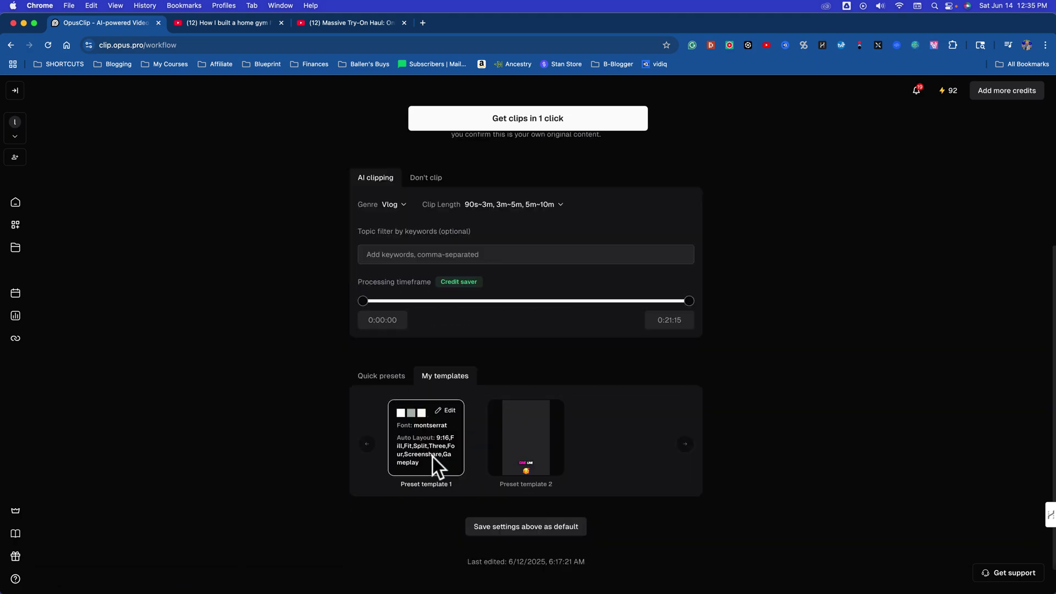
- Switch to Quick presets and set the clip aspect ratio to 16:9
{"action": "left_click", "coordinate": [385, 378]}
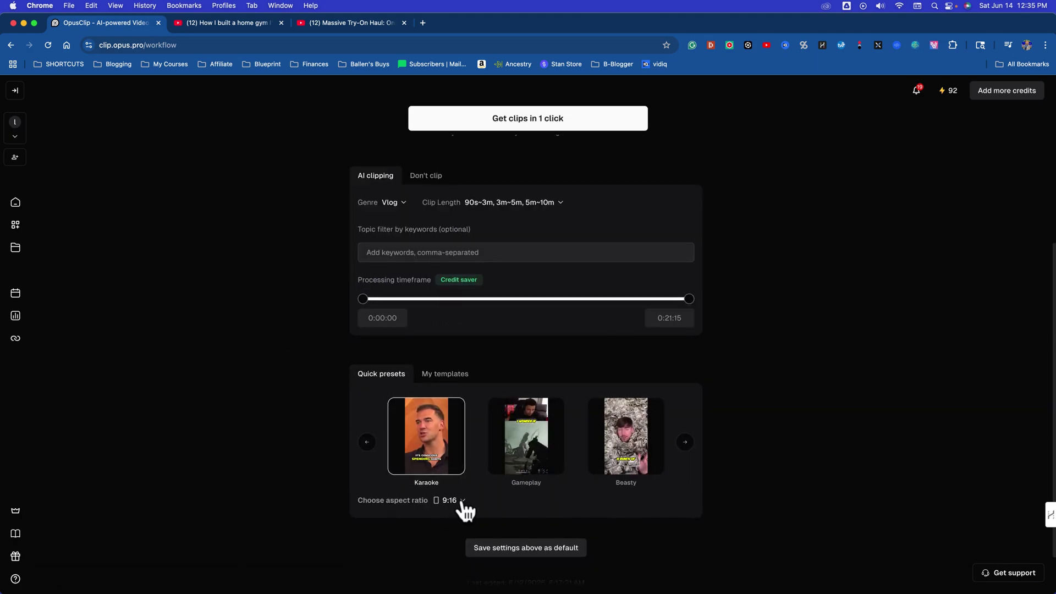
{"action": "left_click", "coordinate": [461, 503]}
{"action": "left_click", "coordinate": [465, 557]}
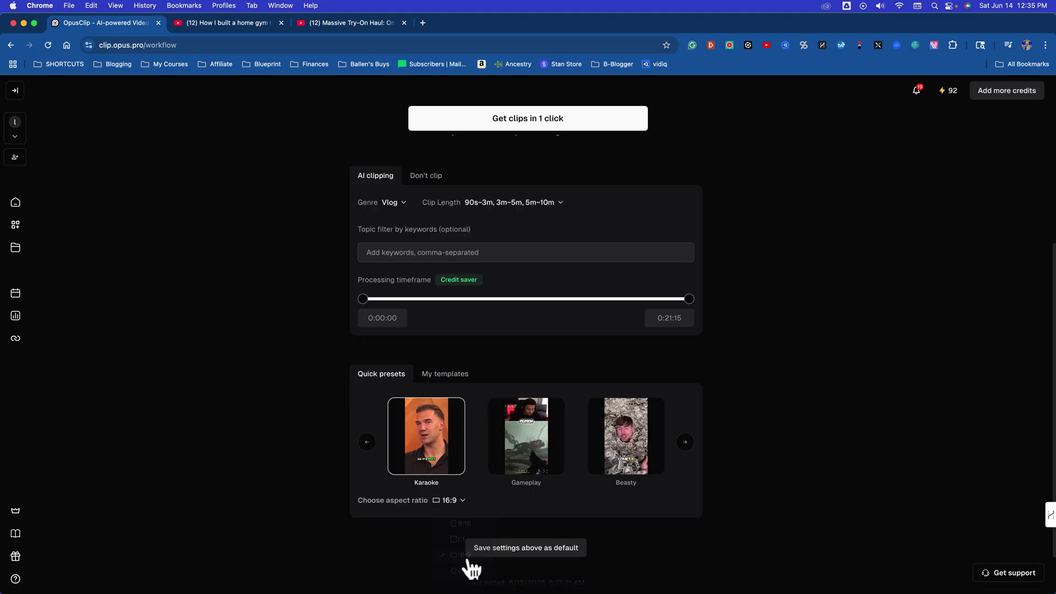
{"action": "left_click", "coordinate": [461, 505]}
{"action": "left_click", "coordinate": [460, 537]}
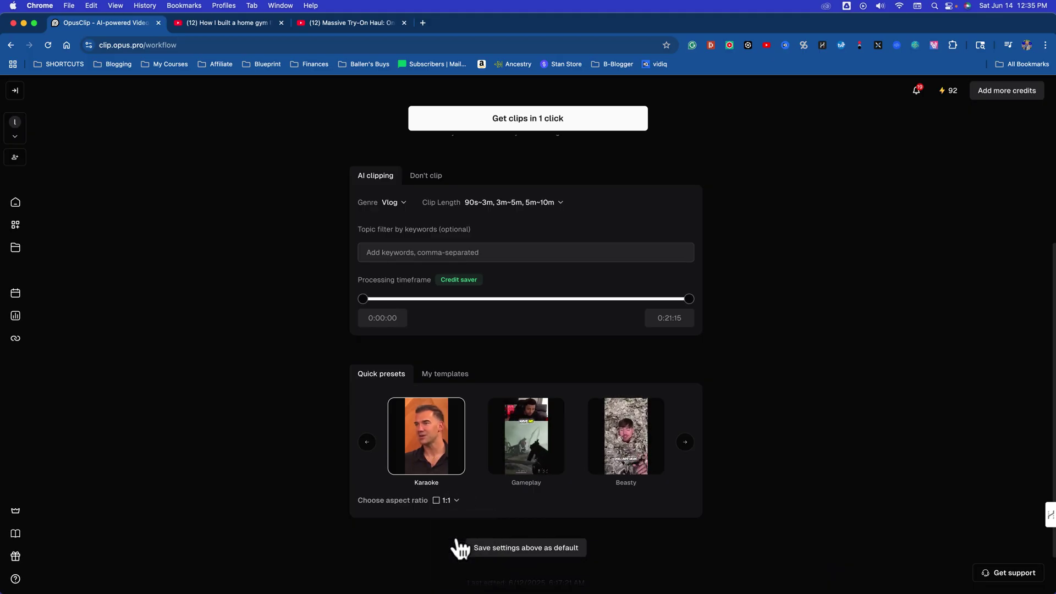
{"action": "left_click", "coordinate": [459, 512]}
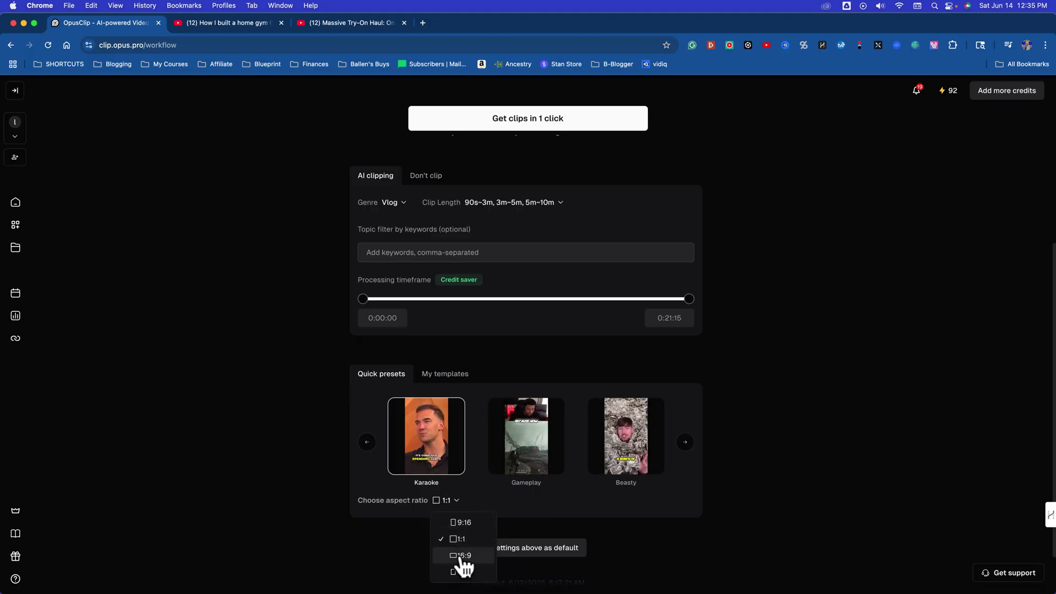
{"action": "left_click", "coordinate": [461, 561]}
{"action": "scroll", "coordinate": [773, 432], "scroll_direction": "up", "scroll_amount": 4}
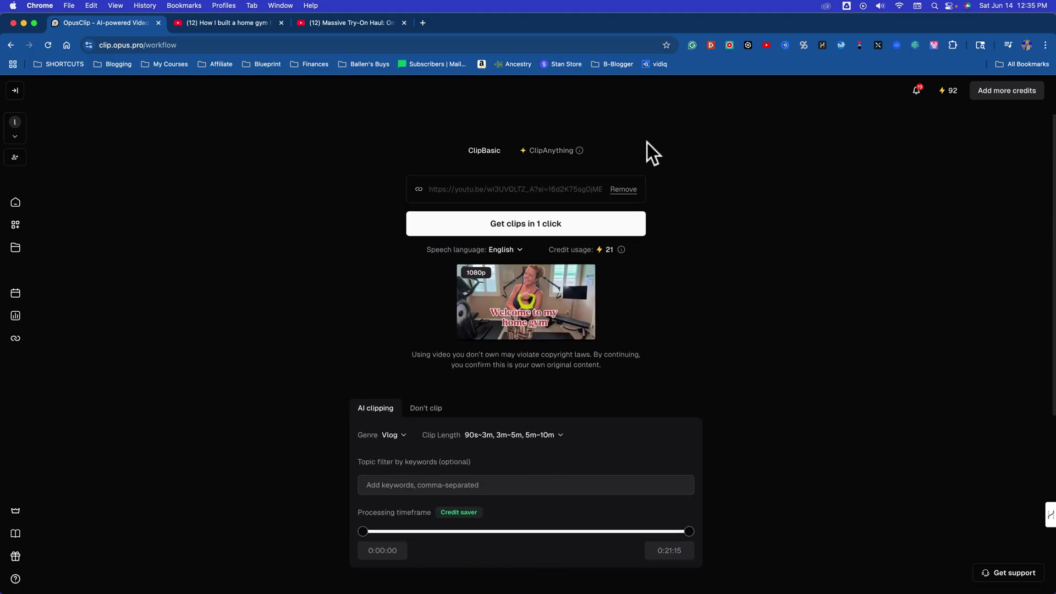
- Start generating clips from the home gym video, then bring the Ecamm Live app forward
{"action": "left_click", "coordinate": [494, 227]}
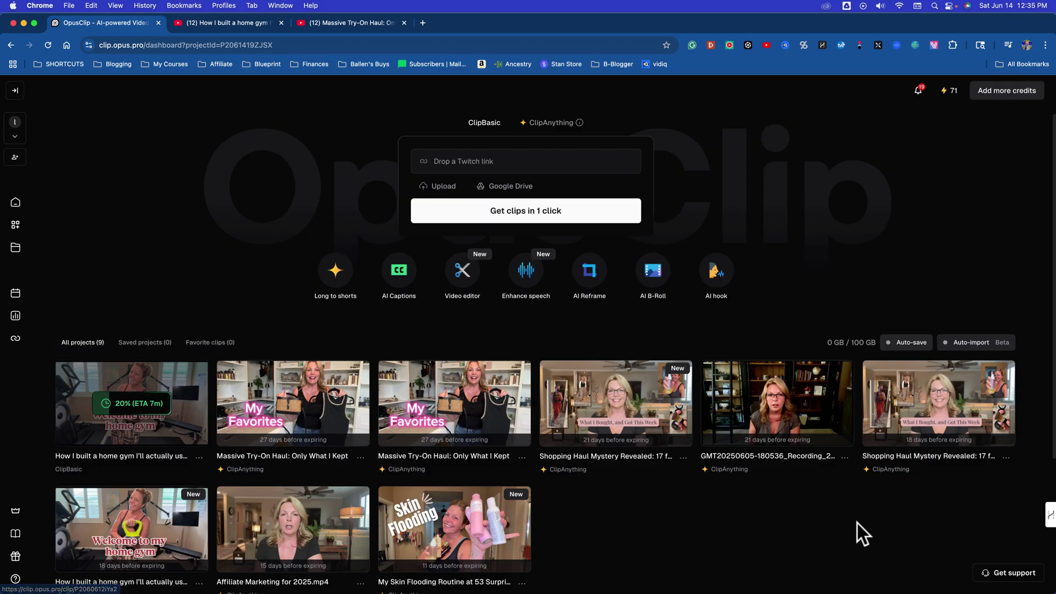
{"action": "mouse_move", "coordinate": [793, 589]}
{"action": "left_click", "coordinate": [705, 582]}
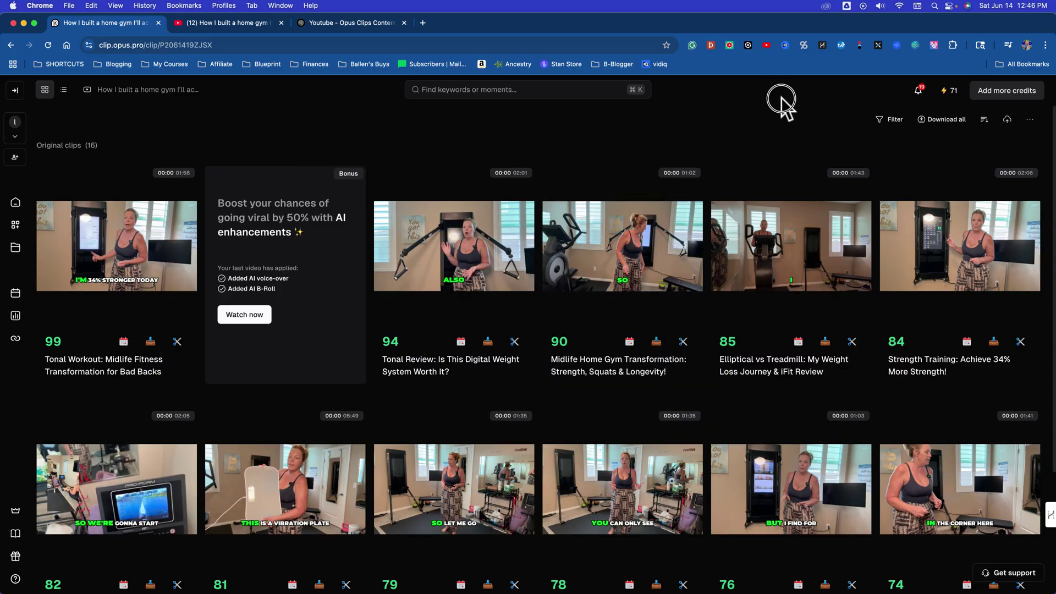
{"action": "mouse_move", "coordinate": [117, 275]}
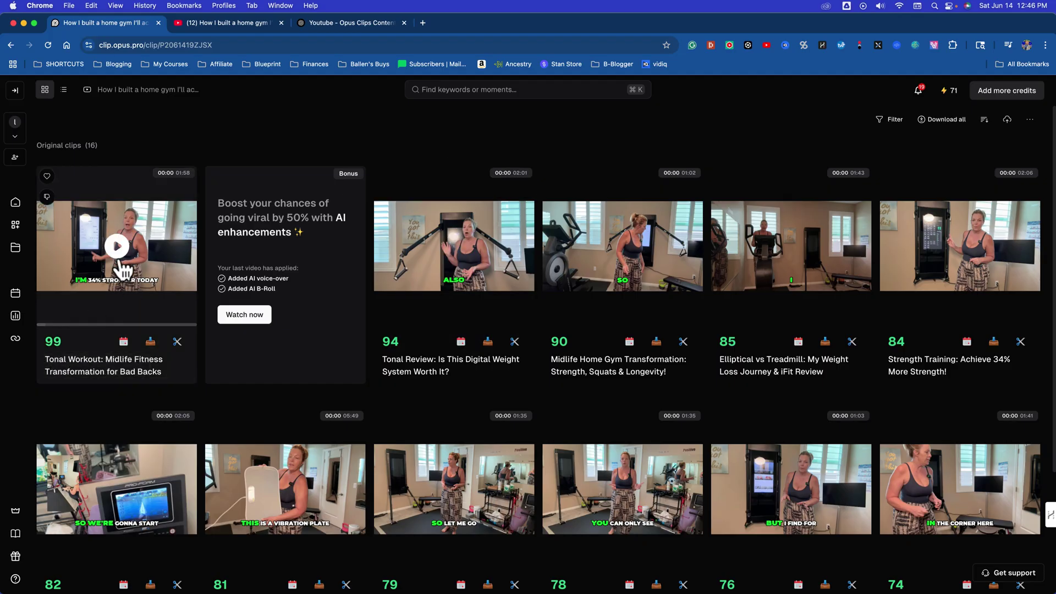
{"action": "left_click", "coordinate": [118, 250]}
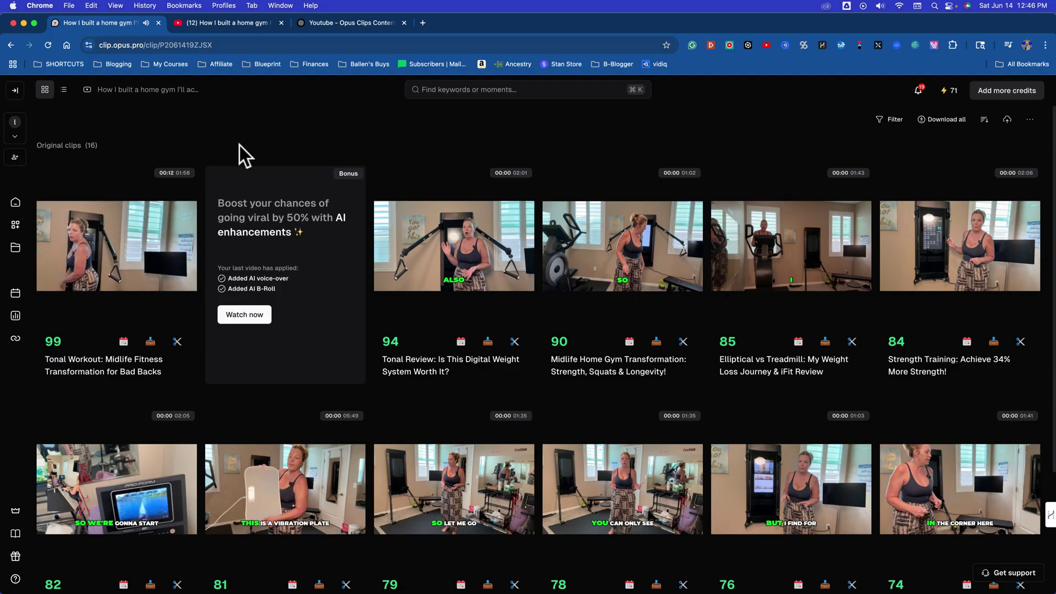
{"action": "mouse_move", "coordinate": [156, 267]}
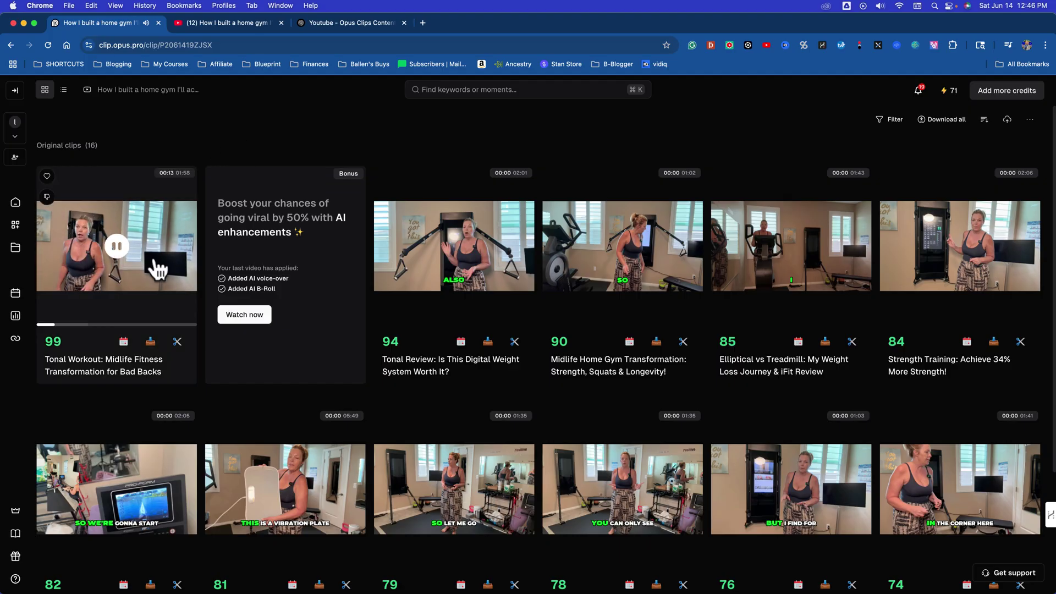
{"action": "left_click", "coordinate": [119, 250]}
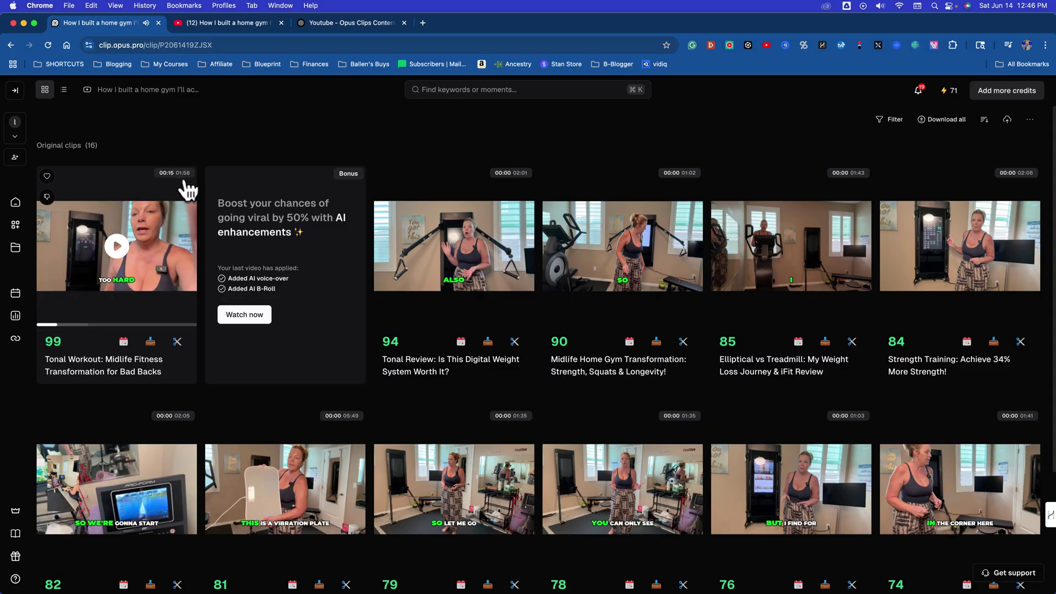
{"action": "mouse_move", "coordinate": [528, 191]}
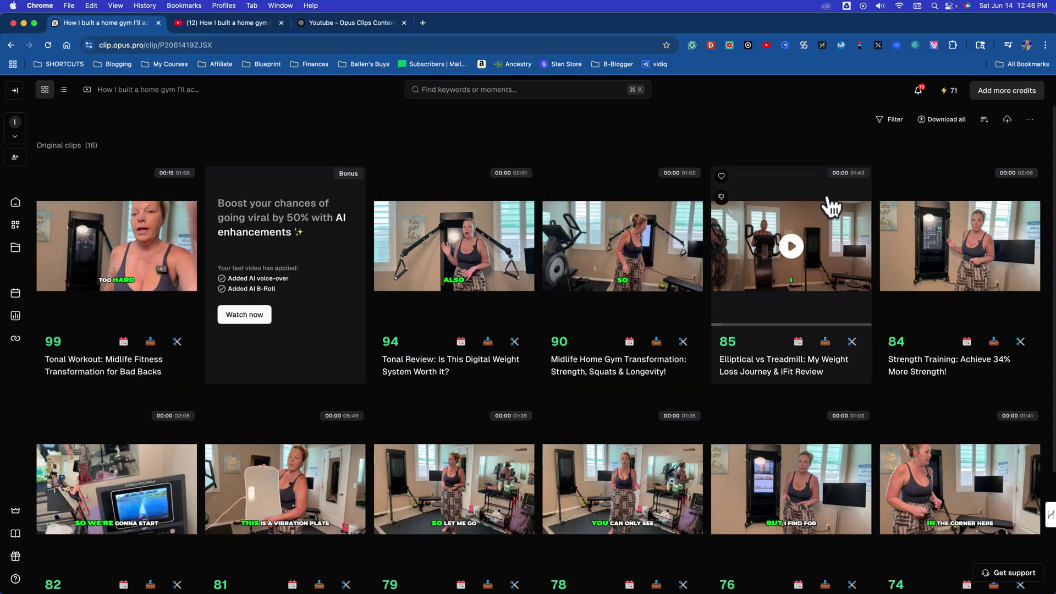
{"action": "scroll", "coordinate": [1015, 269], "scroll_direction": "down", "scroll_amount": 1}
{"action": "scroll", "coordinate": [1009, 295], "scroll_direction": "down", "scroll_amount": 4}
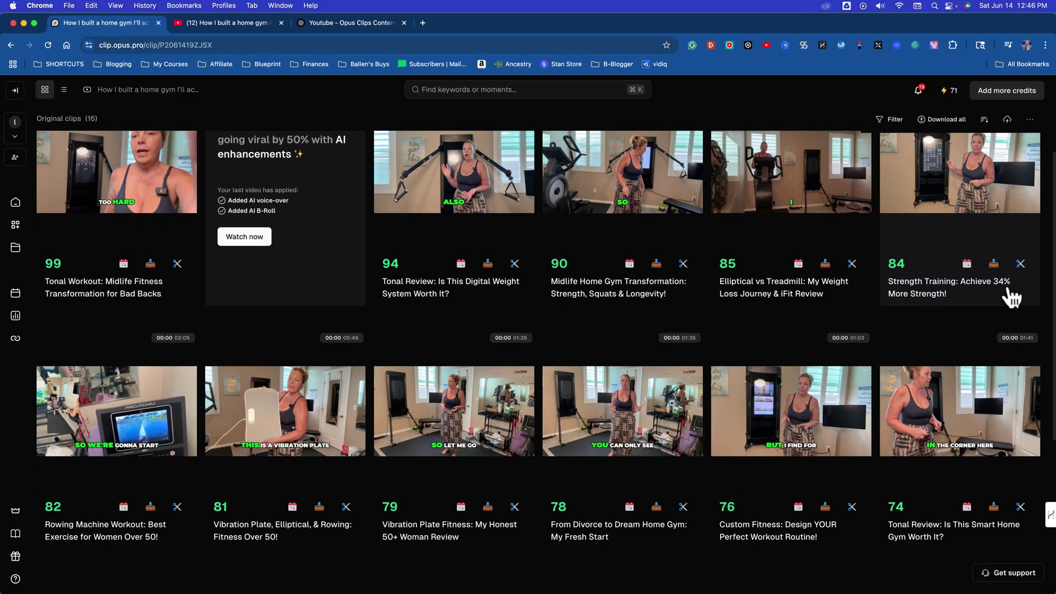
{"action": "scroll", "coordinate": [962, 348], "scroll_direction": "down", "scroll_amount": 3}
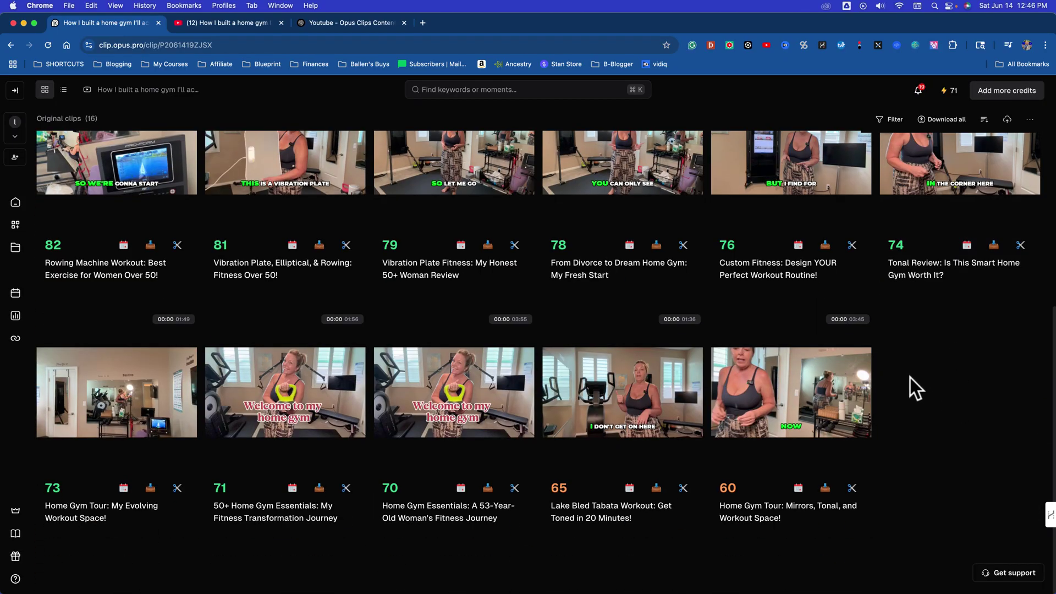
{"action": "mouse_move", "coordinate": [833, 363]}
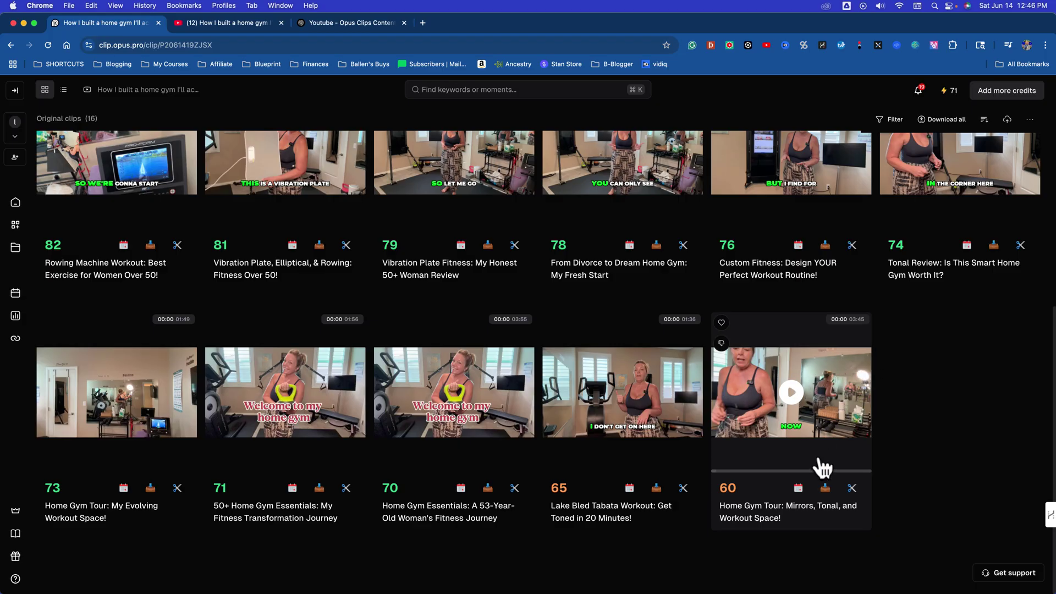
{"action": "scroll", "coordinate": [933, 447], "scroll_direction": "up", "scroll_amount": 6}
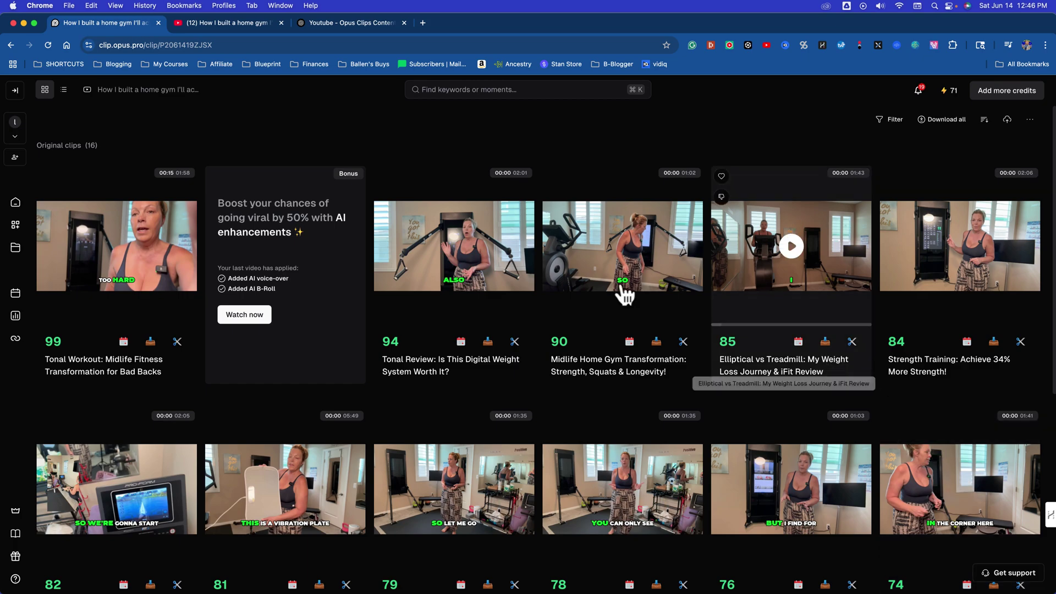
{"action": "scroll", "coordinate": [680, 344], "scroll_direction": "down", "scroll_amount": 6}
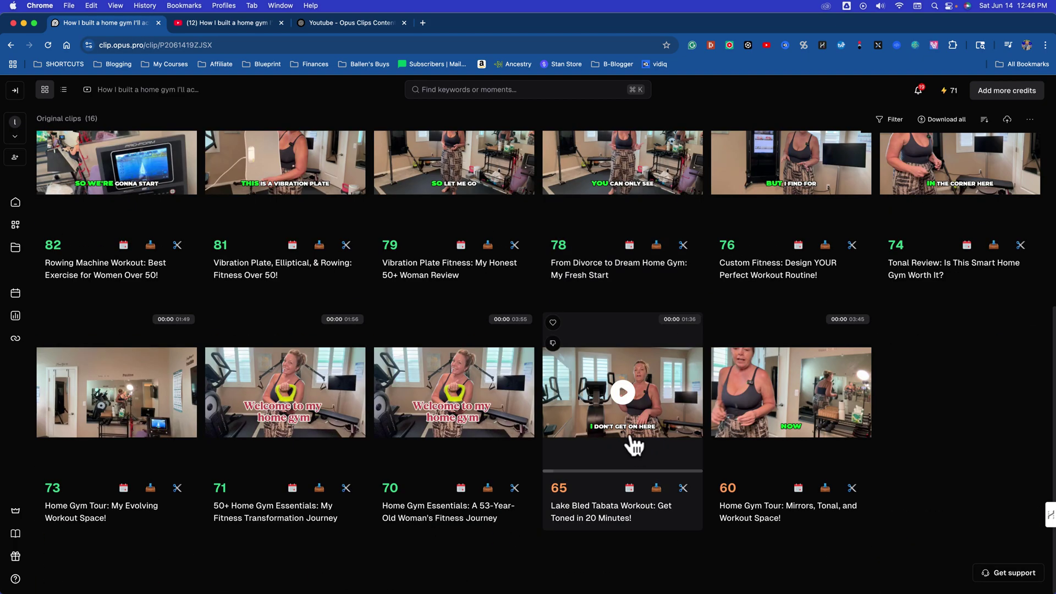
{"action": "scroll", "coordinate": [548, 432], "scroll_direction": "up", "scroll_amount": 6}
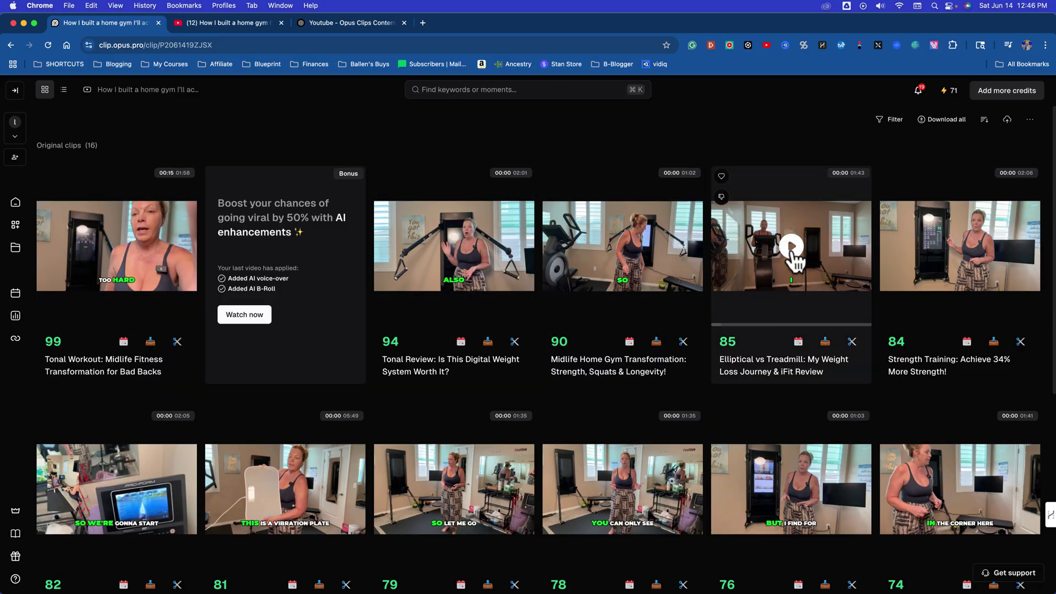
{"action": "left_click", "coordinate": [792, 247]}
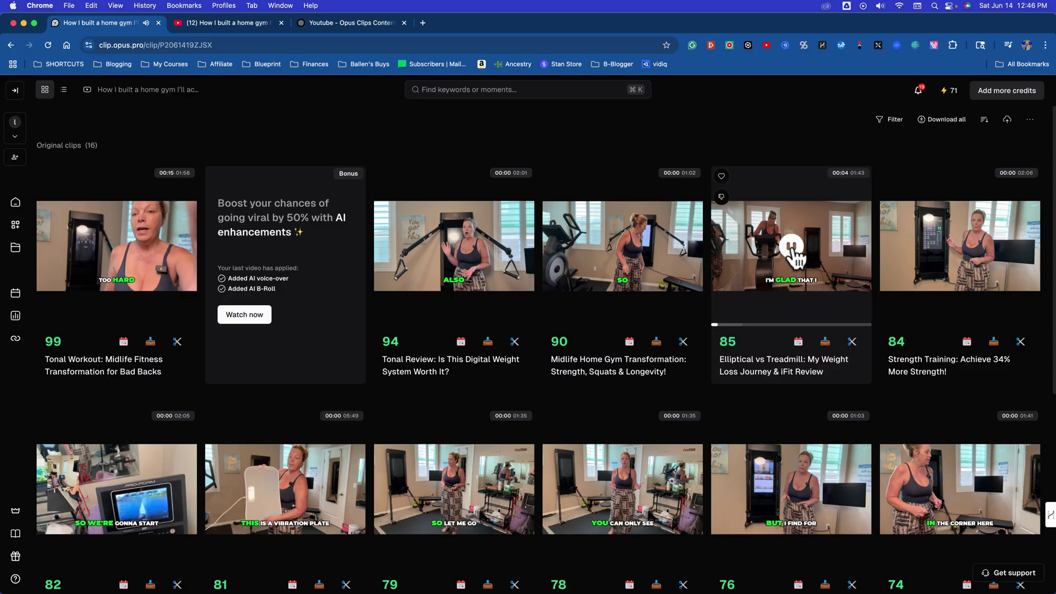
{"action": "left_click", "coordinate": [960, 249]}
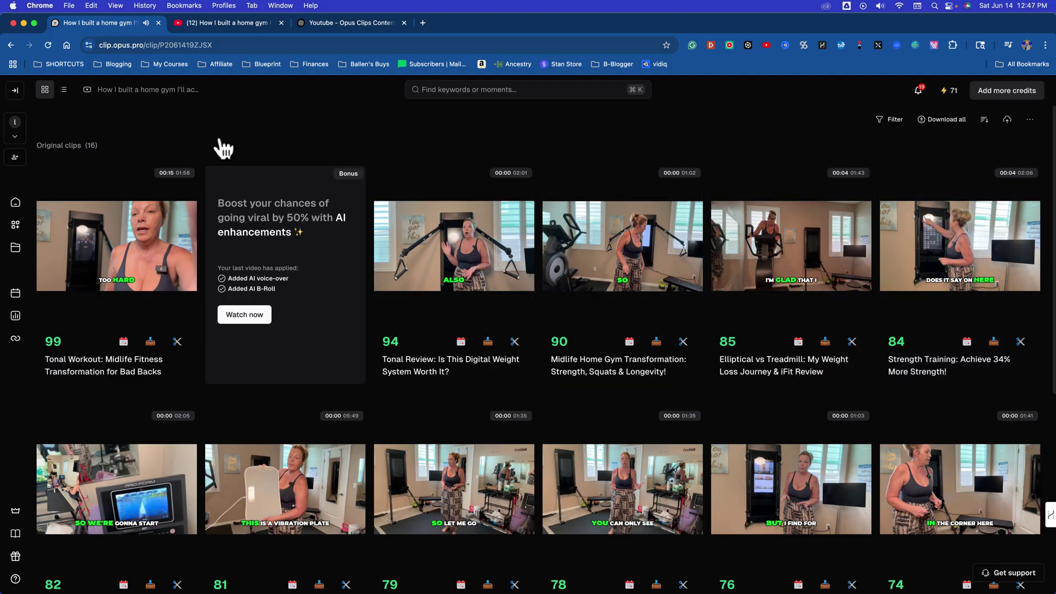
- Open Analytics, then view and dismiss the connected social accounts list
{"action": "left_click", "coordinate": [15, 315]}
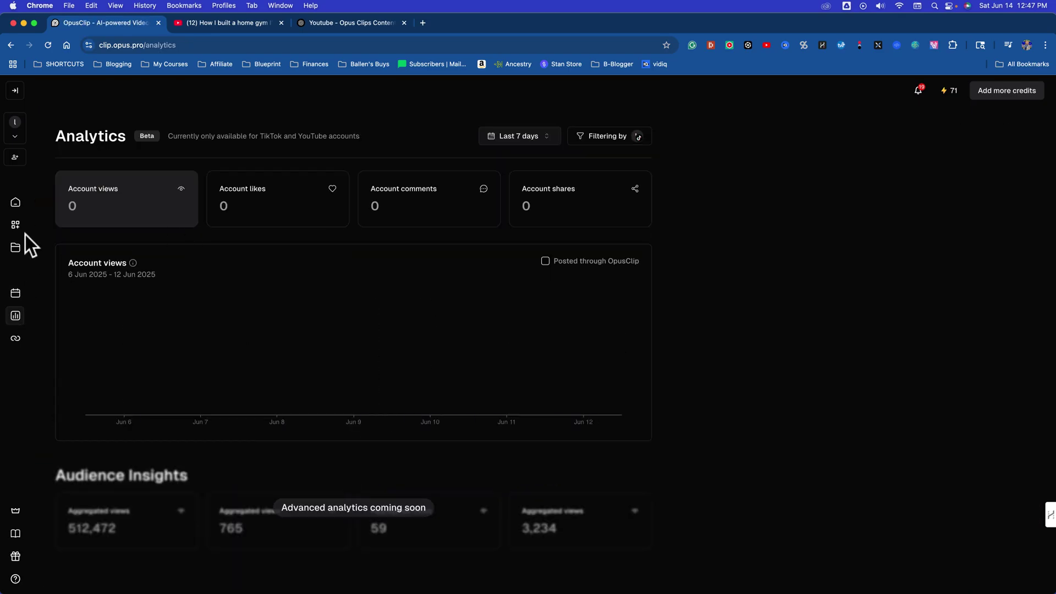
{"action": "left_click", "coordinate": [15, 339]}
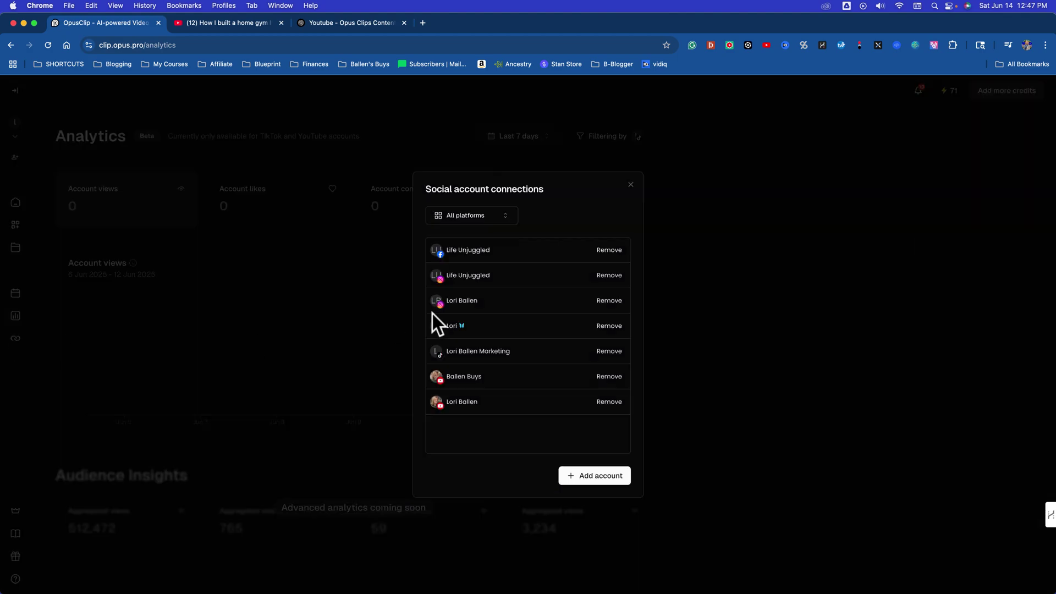
{"action": "left_click", "coordinate": [631, 185]}
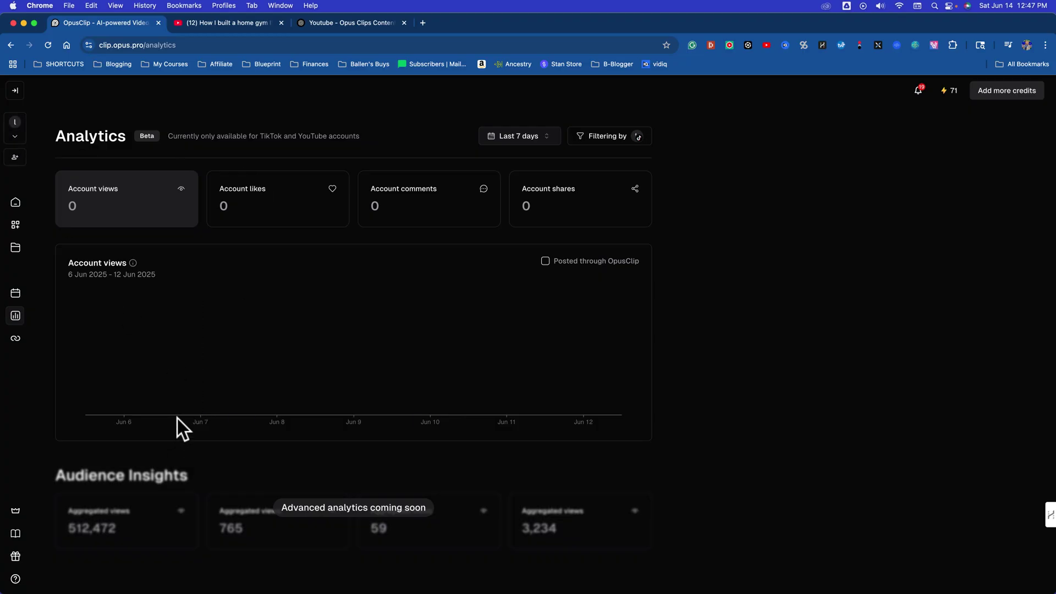
{"action": "mouse_move", "coordinate": [763, 589]}
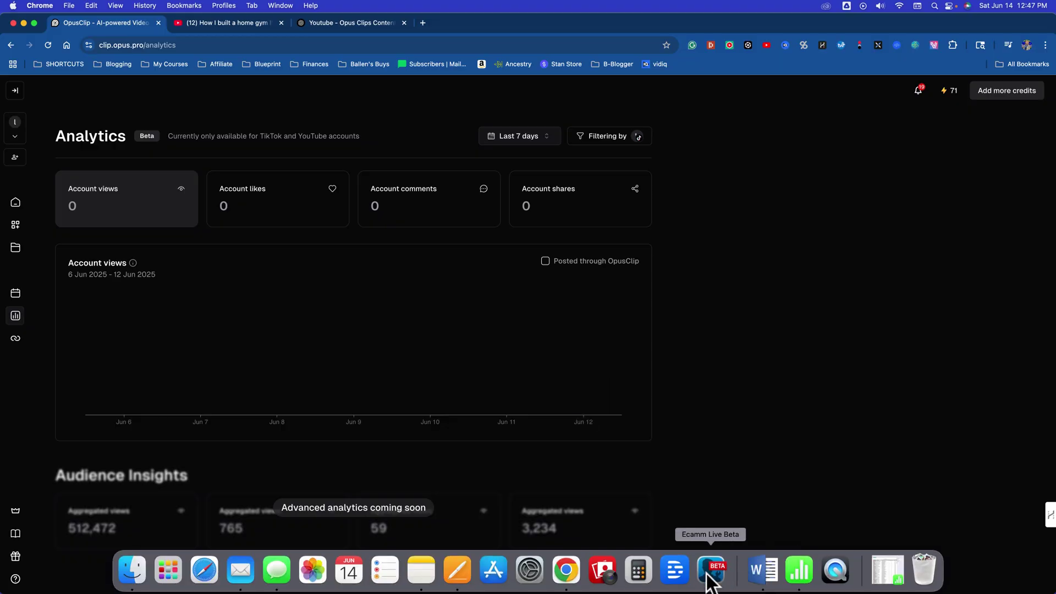